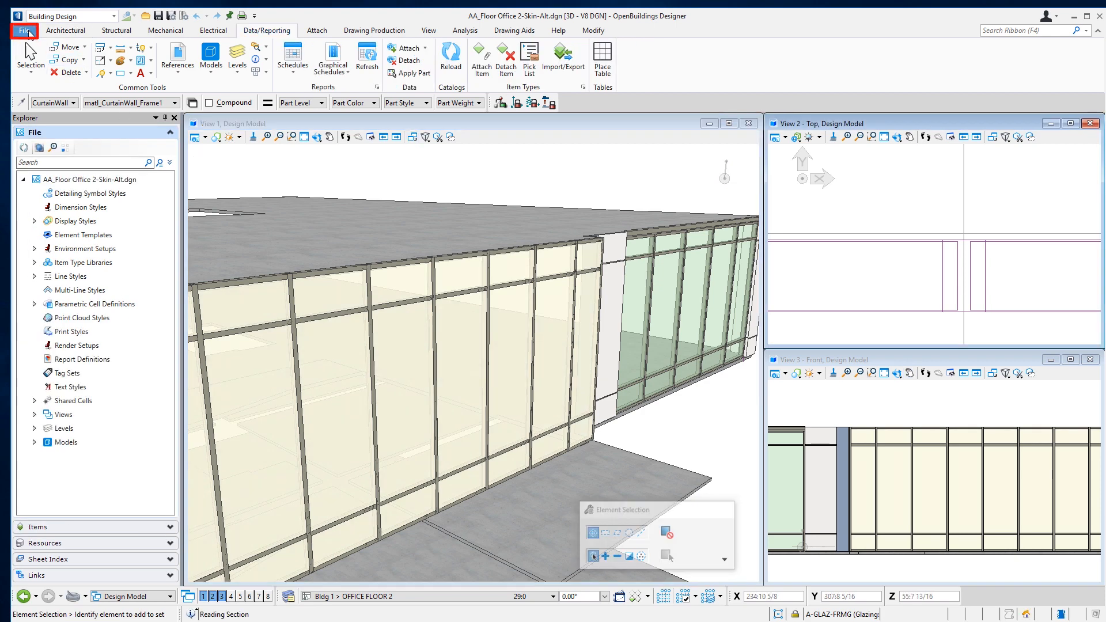
- Open the MullionProfiles.cel cell library from the recent files and display the variables of its Mullion model
left_click(25, 30)
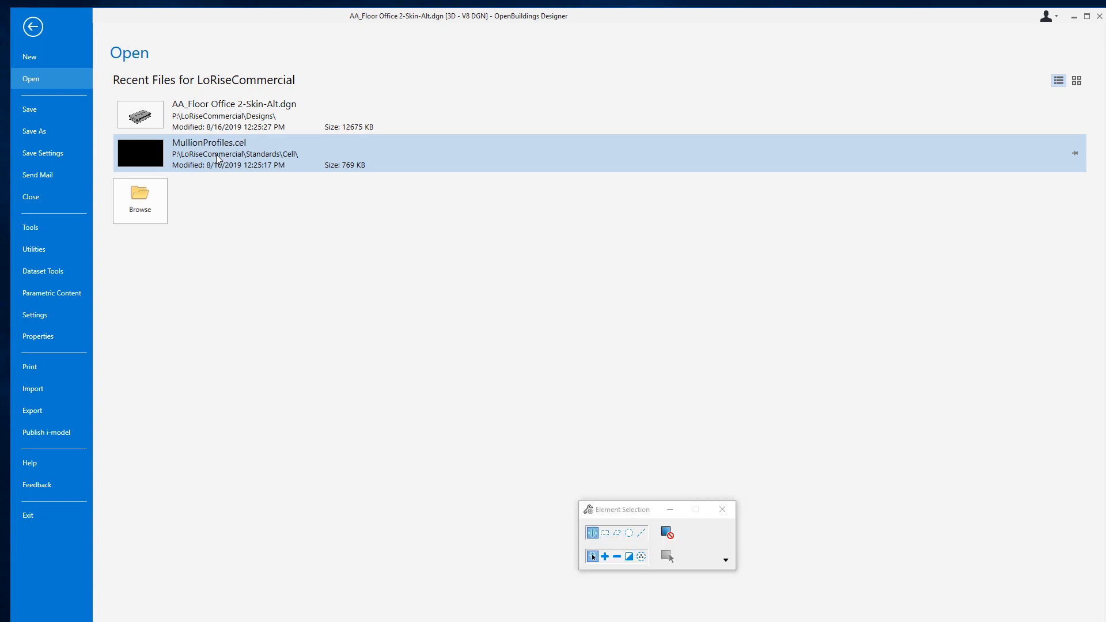
left_click(216, 154)
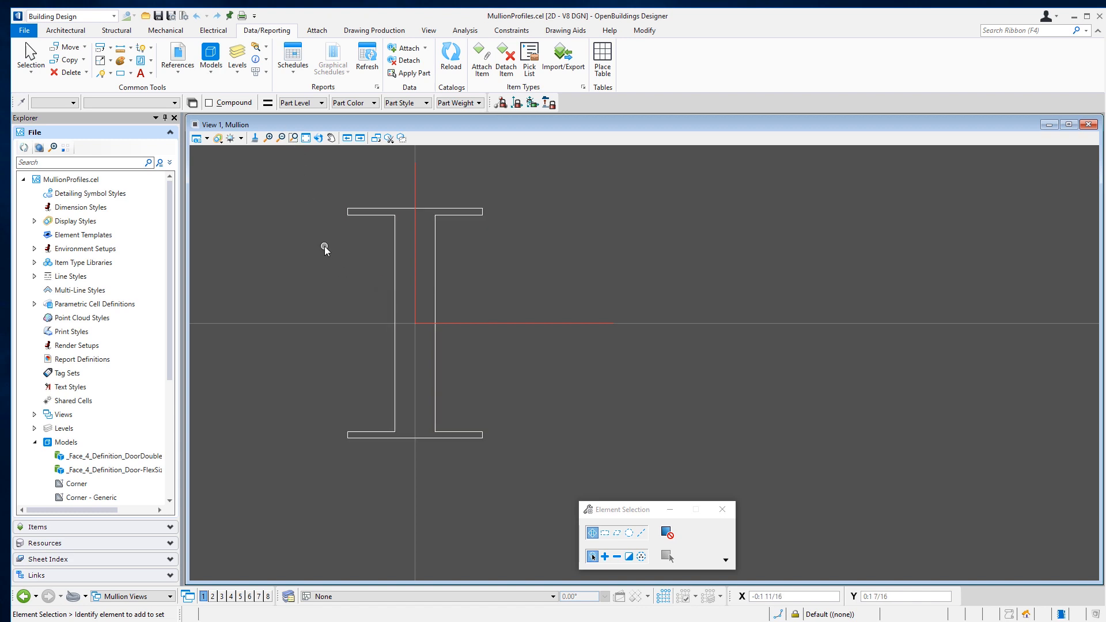
left_click(518, 32)
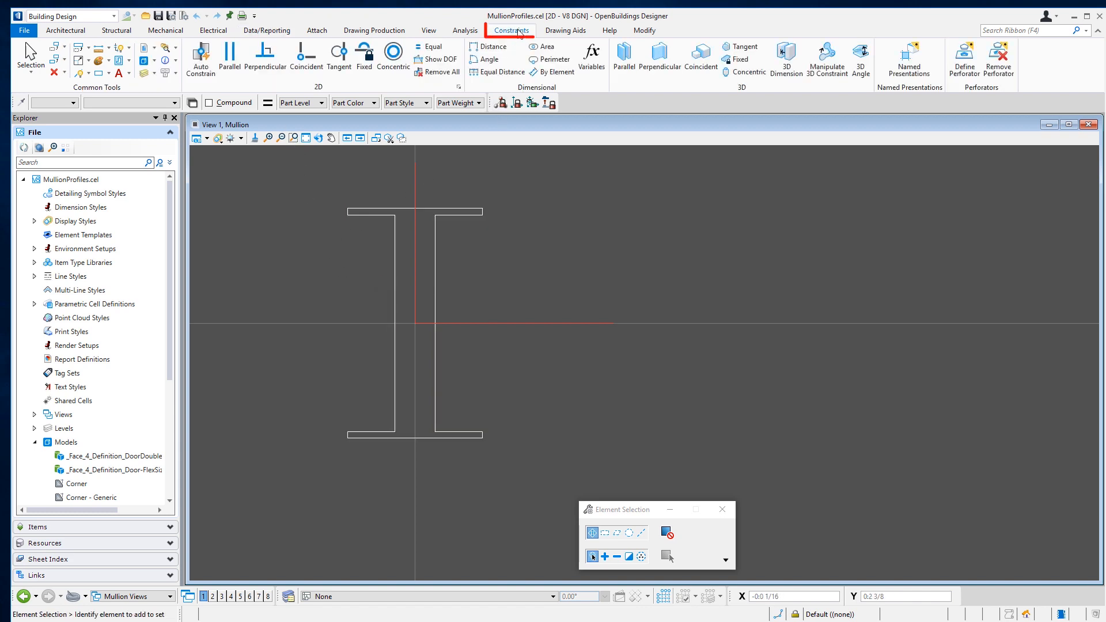
left_click(592, 58)
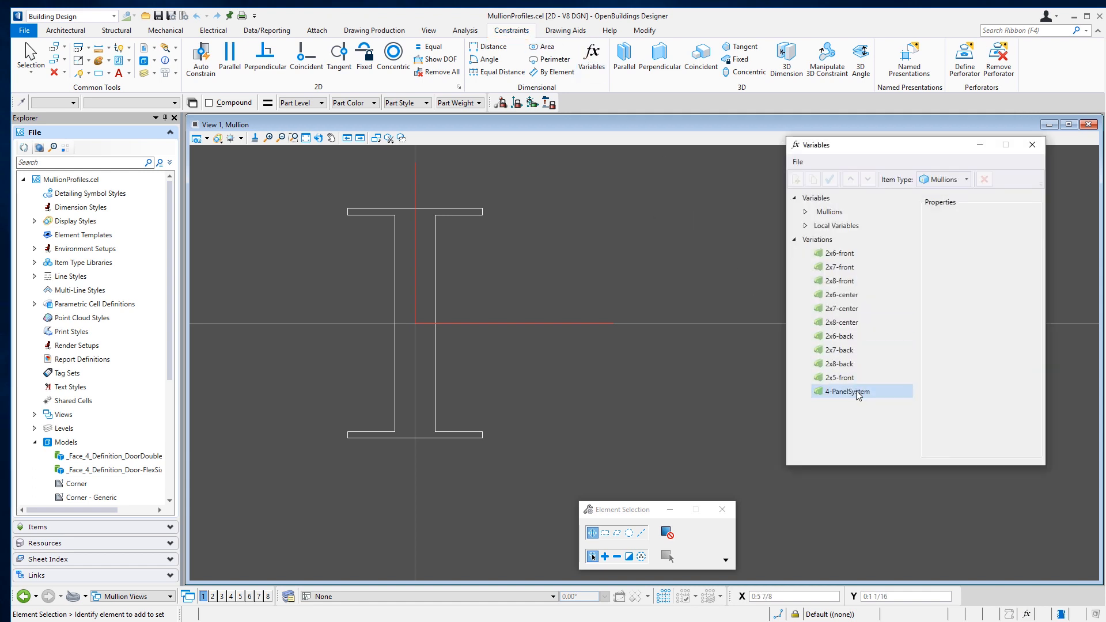
- Inspect the 4-PanelSystem variation's properties and the constraints on the mullion profile shape
left_click(859, 394)
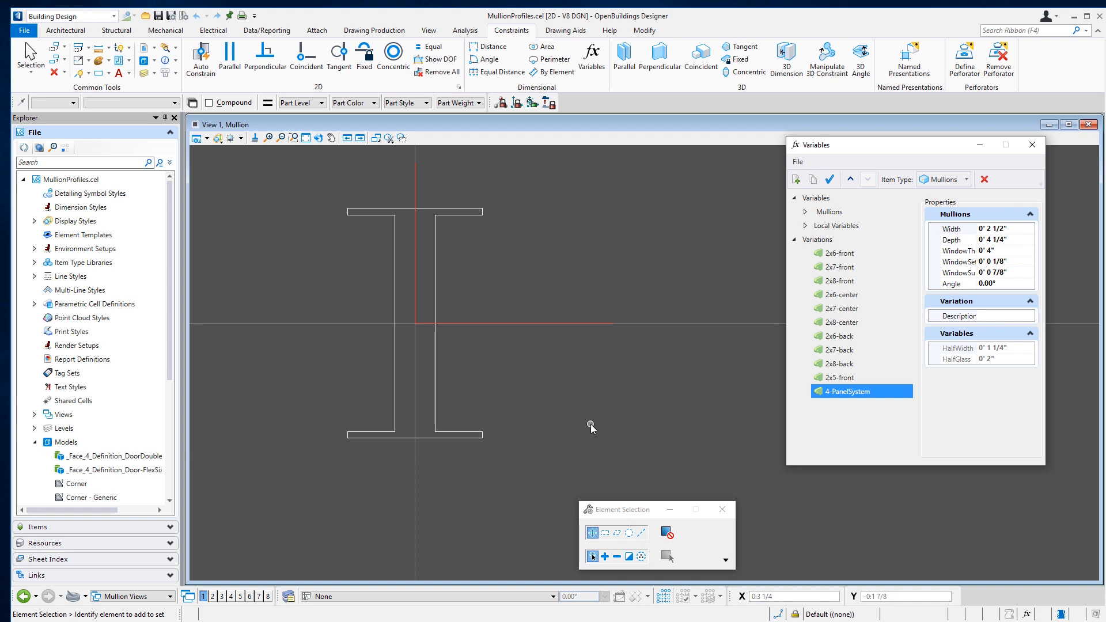
left_click(476, 439)
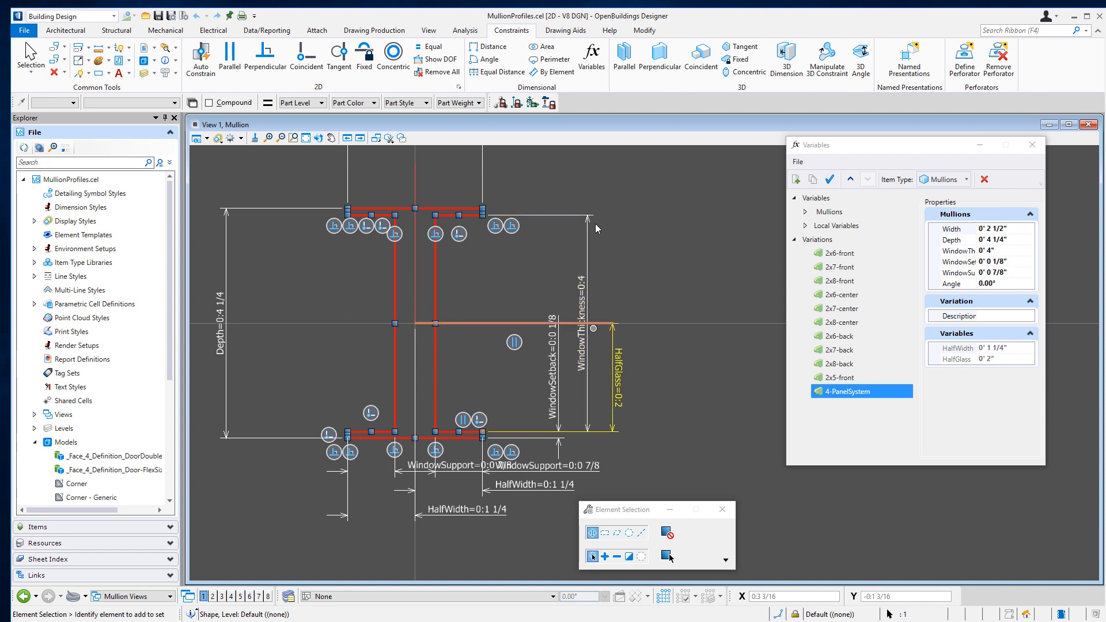
left_click(605, 275)
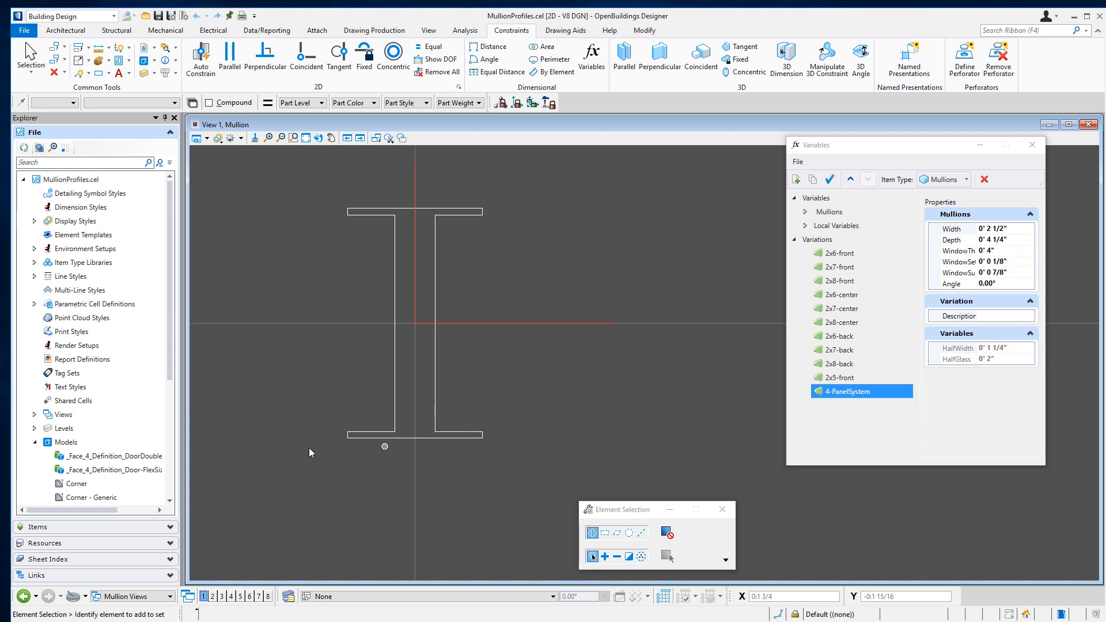
- Copy the Face_4_Definition_Empty model under the name Face_4_Definition_TranslucentPanel
left_click_drag(172, 341, 171, 465)
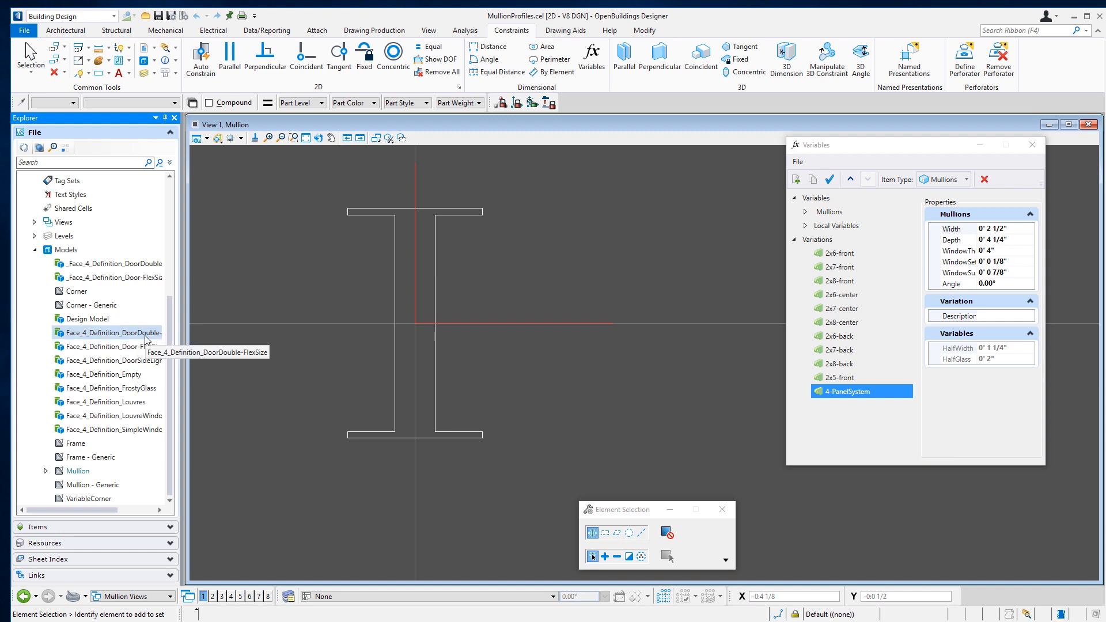
left_click(126, 376)
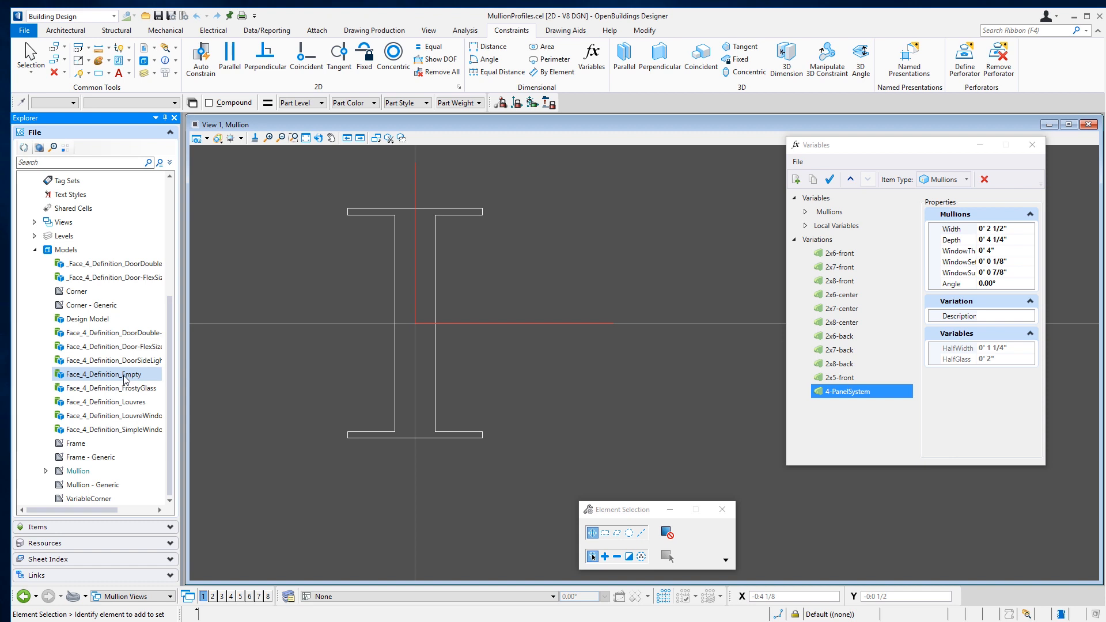
right_click(125, 378)
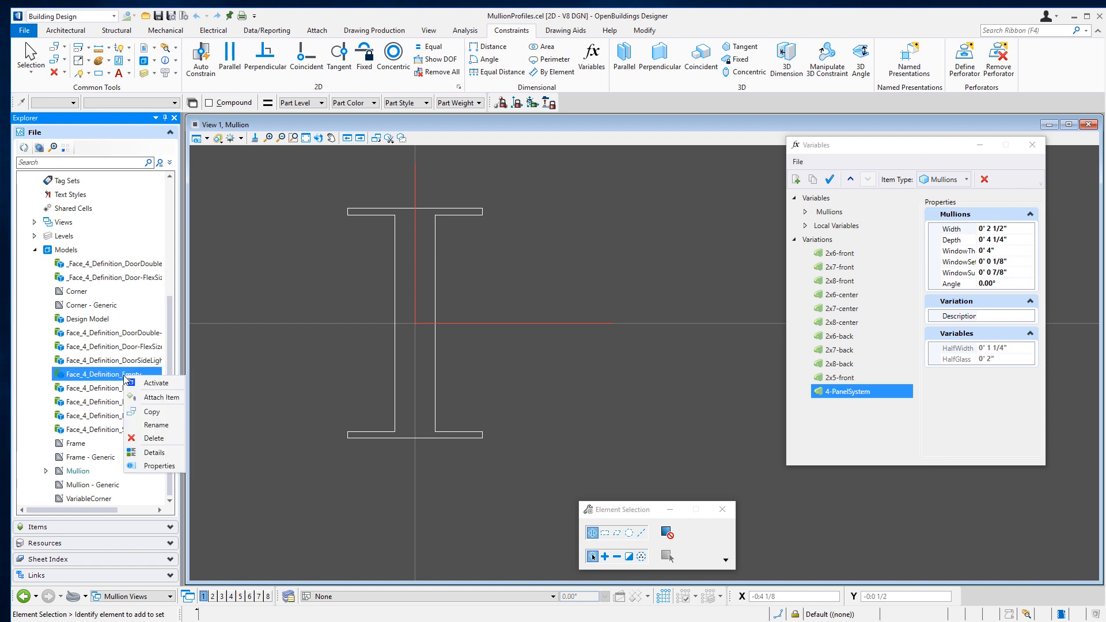
left_click(152, 413)
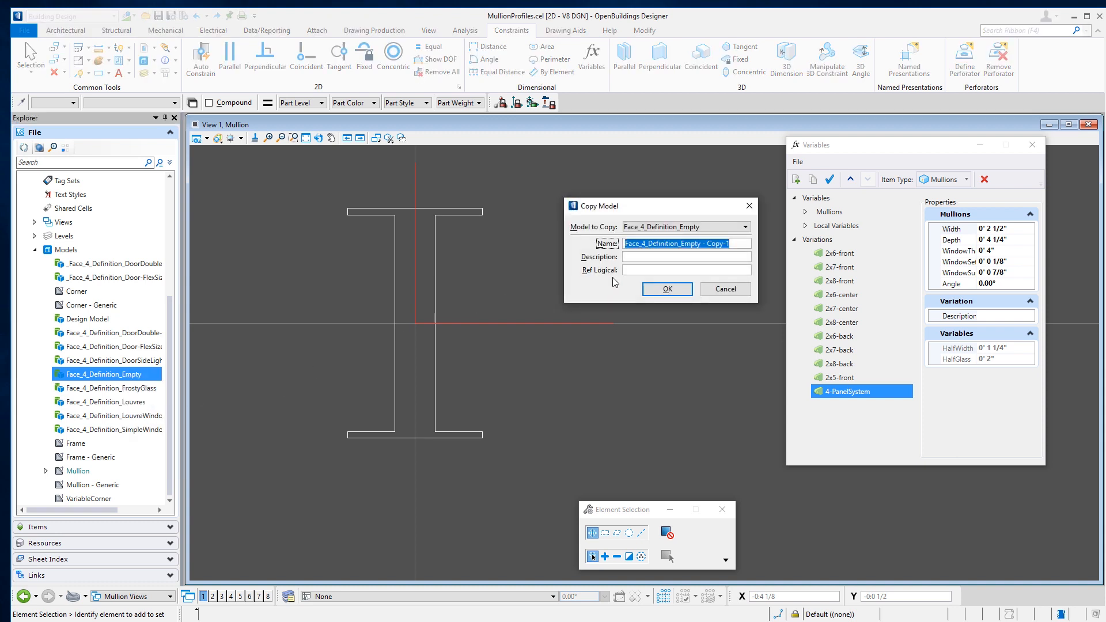
left_click_drag(731, 246, 684, 249)
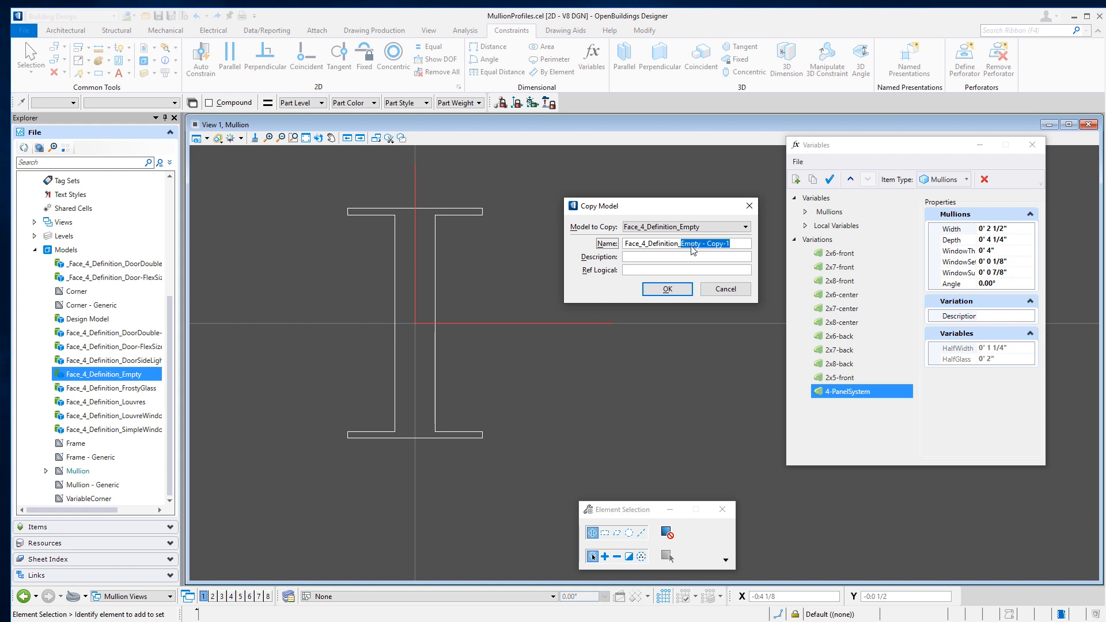
type("TranslucentPanels")
key("BackSpace")
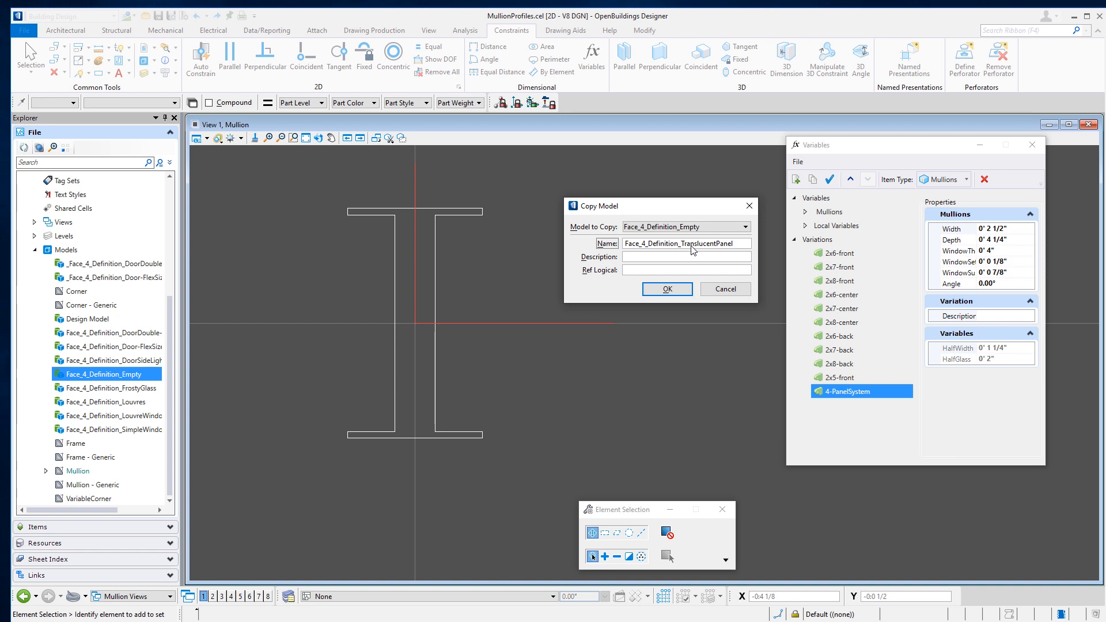
left_click(680, 290)
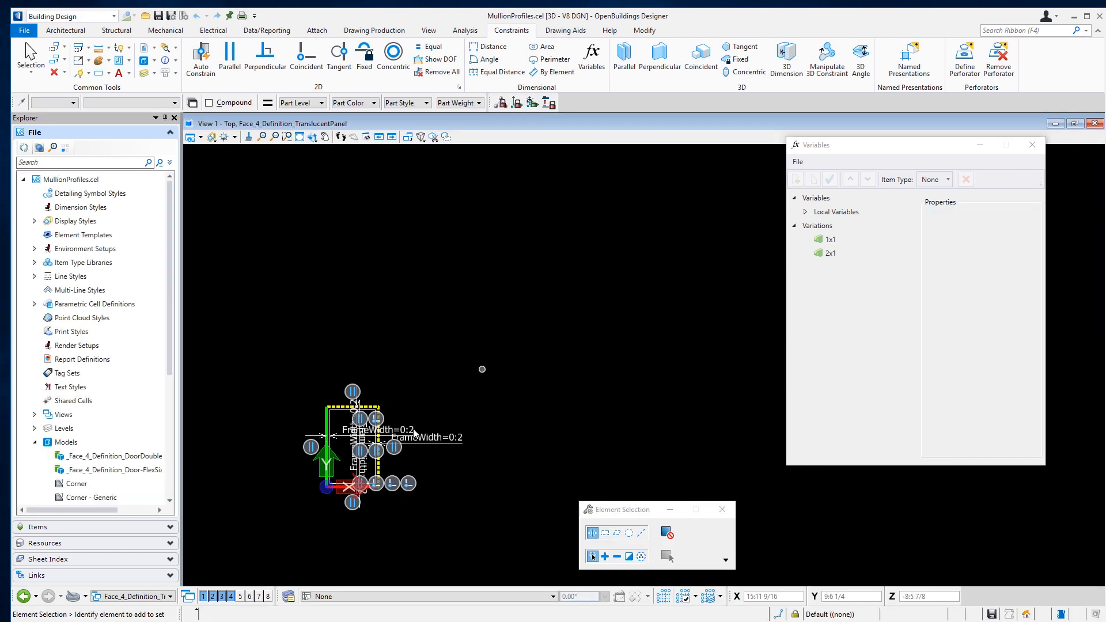
- Delete all the copied frame geometry and its constraints from the new translucent panel model
scroll(314, 506, "up", 5)
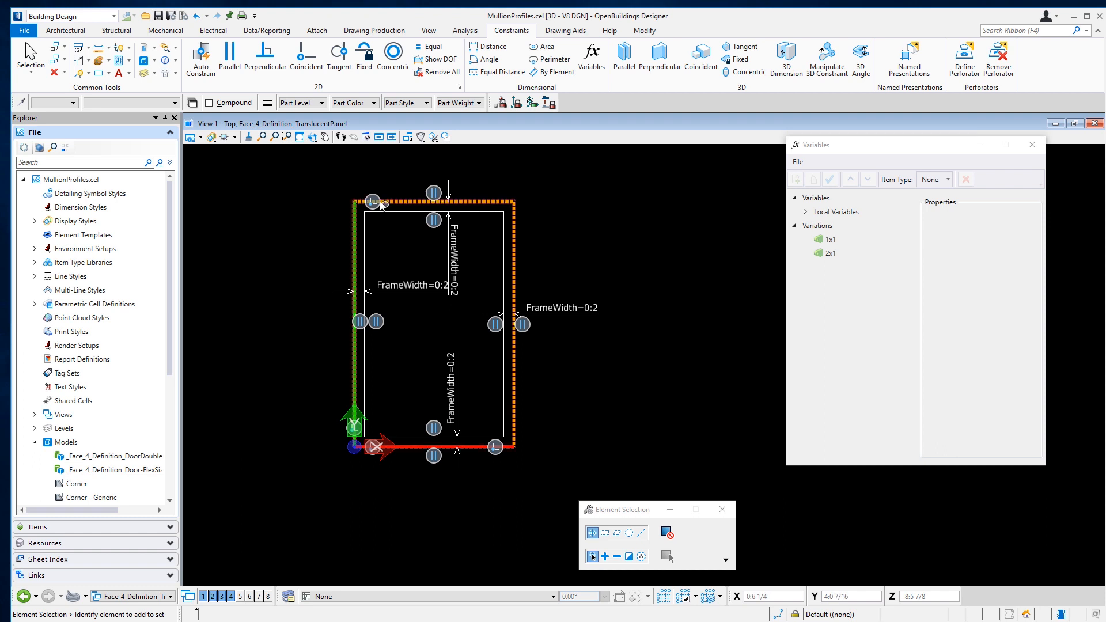
left_click_drag(319, 176, 632, 490)
key("Delete")
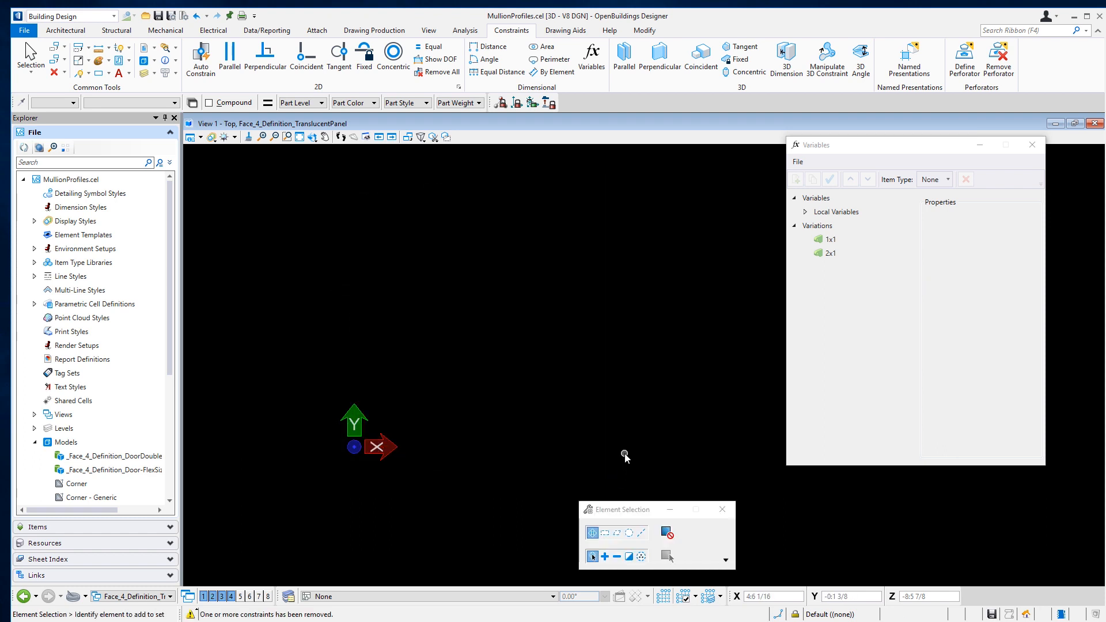
- Rotate the view to isometric and apply the Wireframe White Background display style
left_click(312, 138)
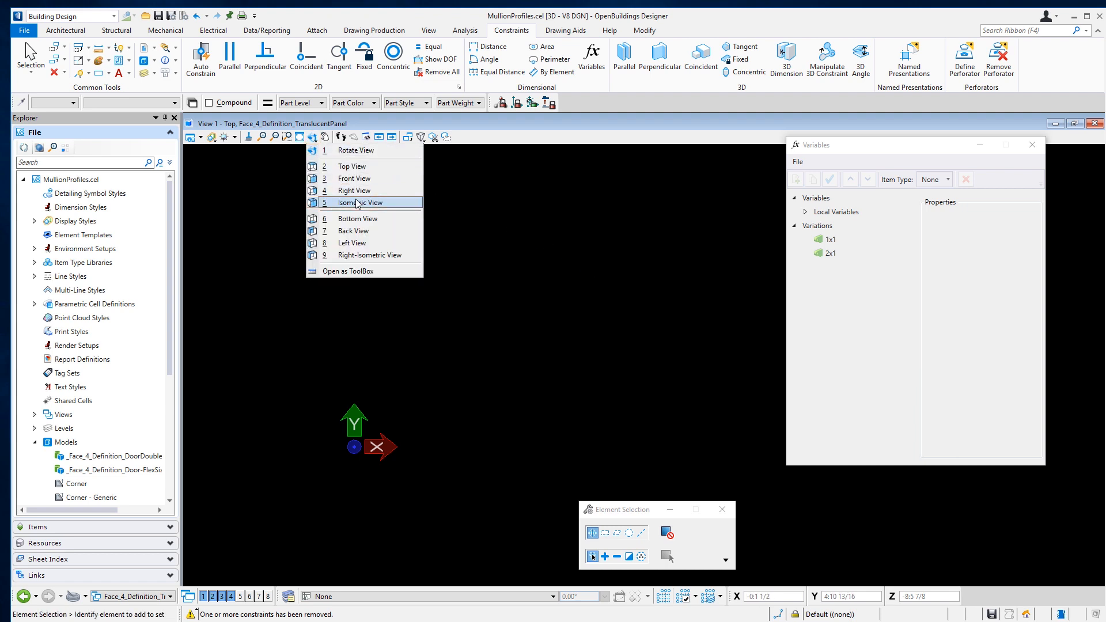
left_click(358, 203)
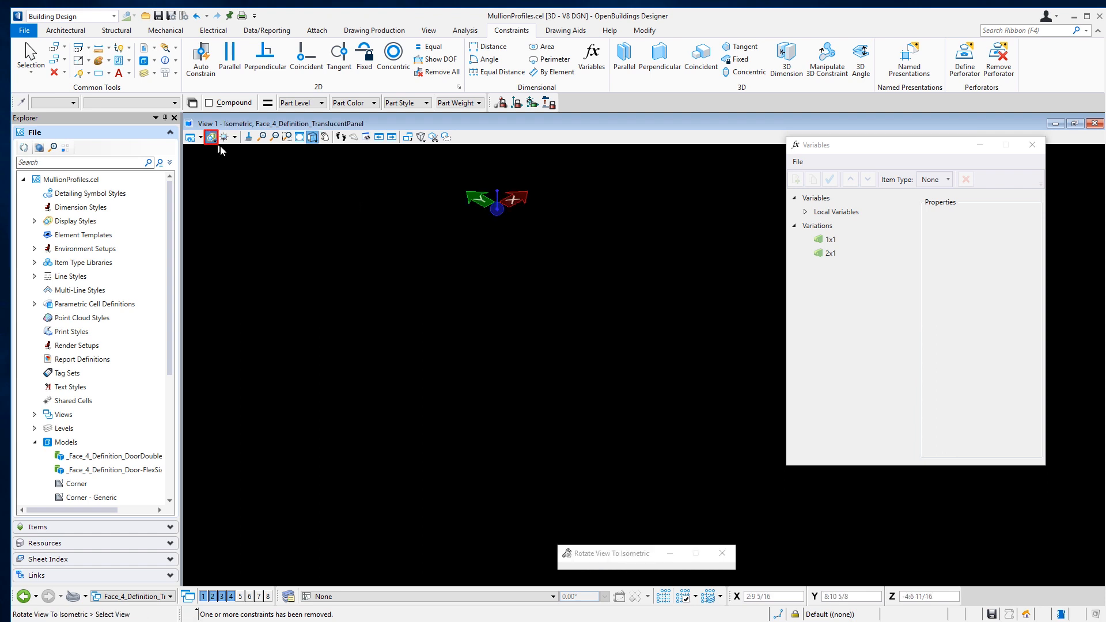
left_click(214, 140)
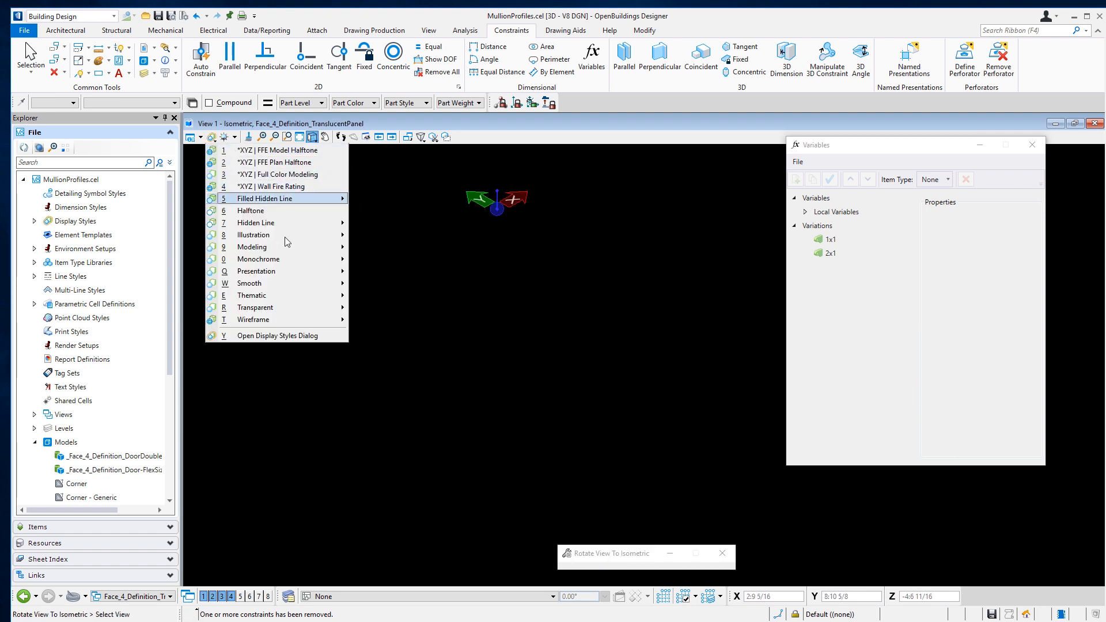
mouse_move(322, 321)
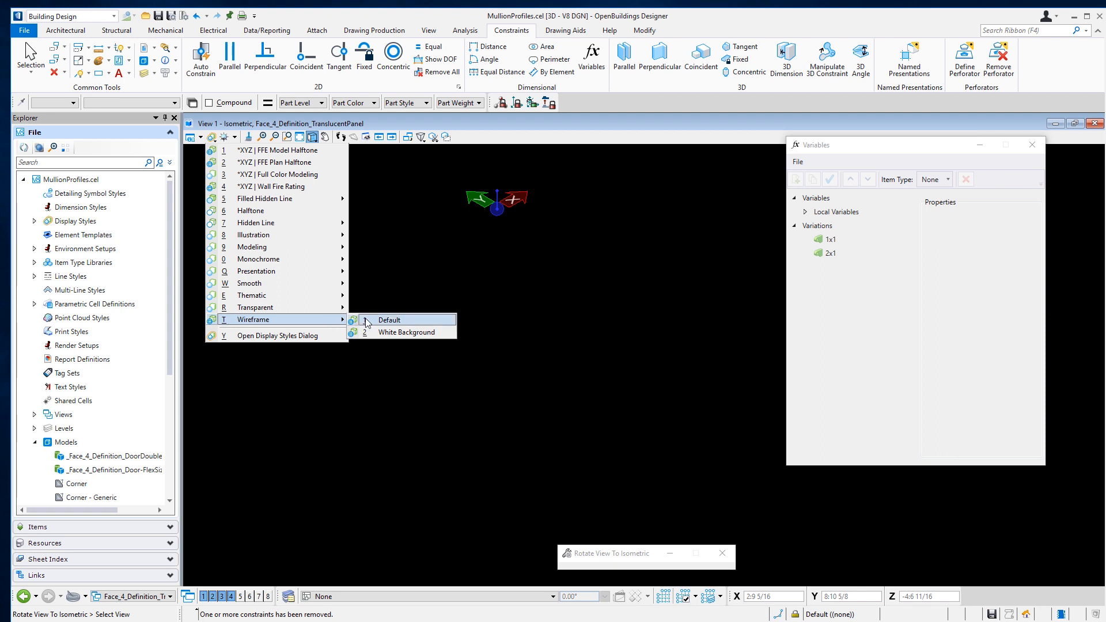
left_click(396, 333)
scroll(296, 395, "down", 5)
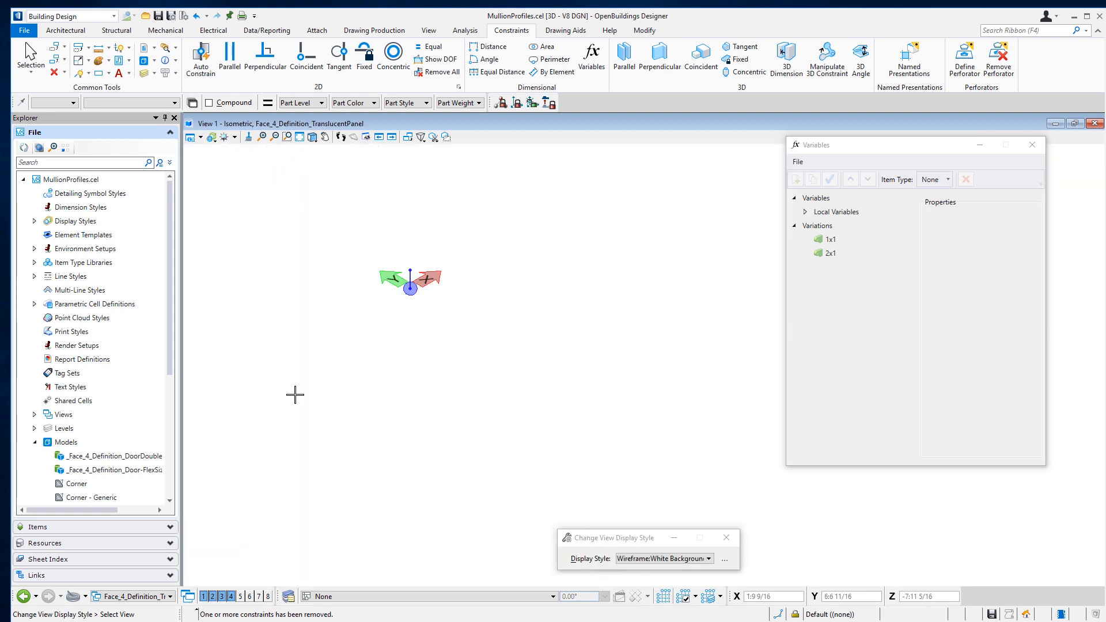
scroll(320, 328, "up", 5)
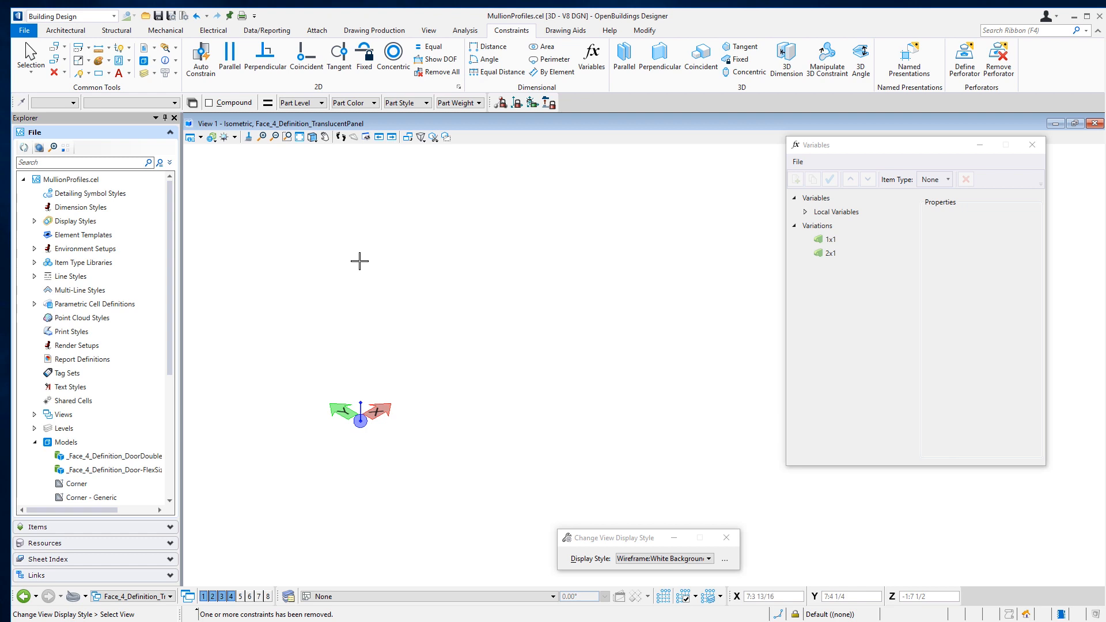
- Set the active element attributes to colour 6, line style 2 and line weight 2
key("space")
key("1")
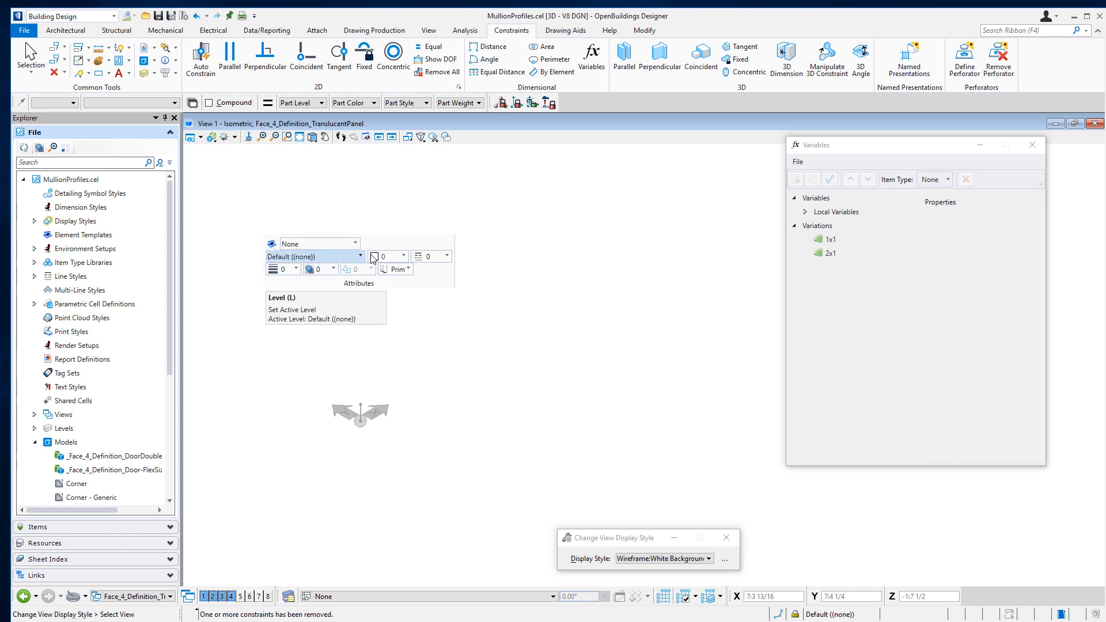
left_click(394, 261)
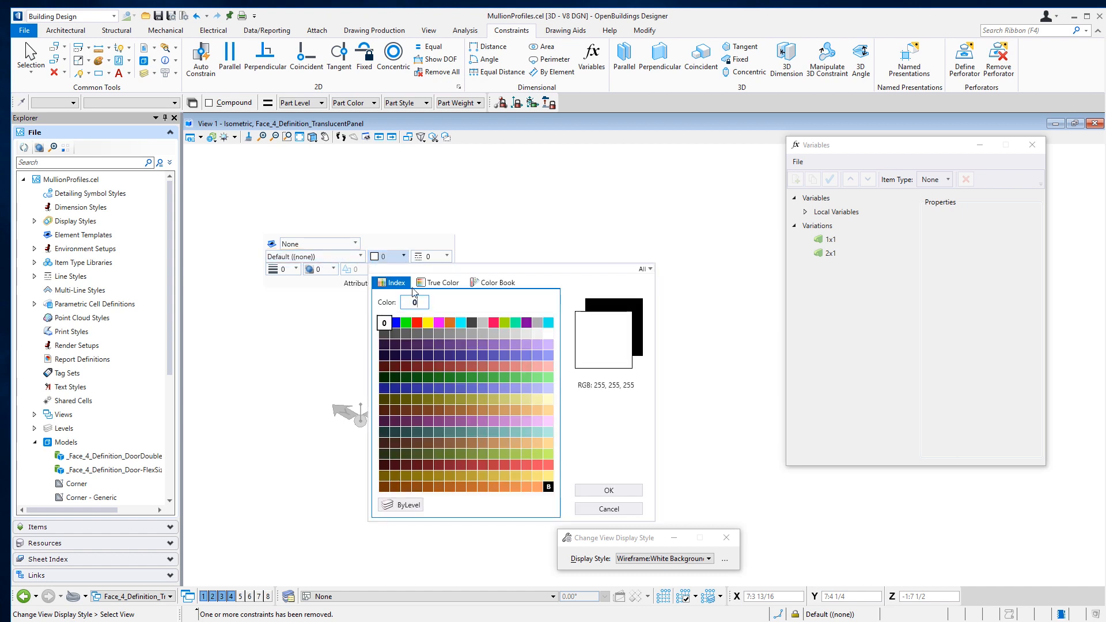
left_click(447, 323)
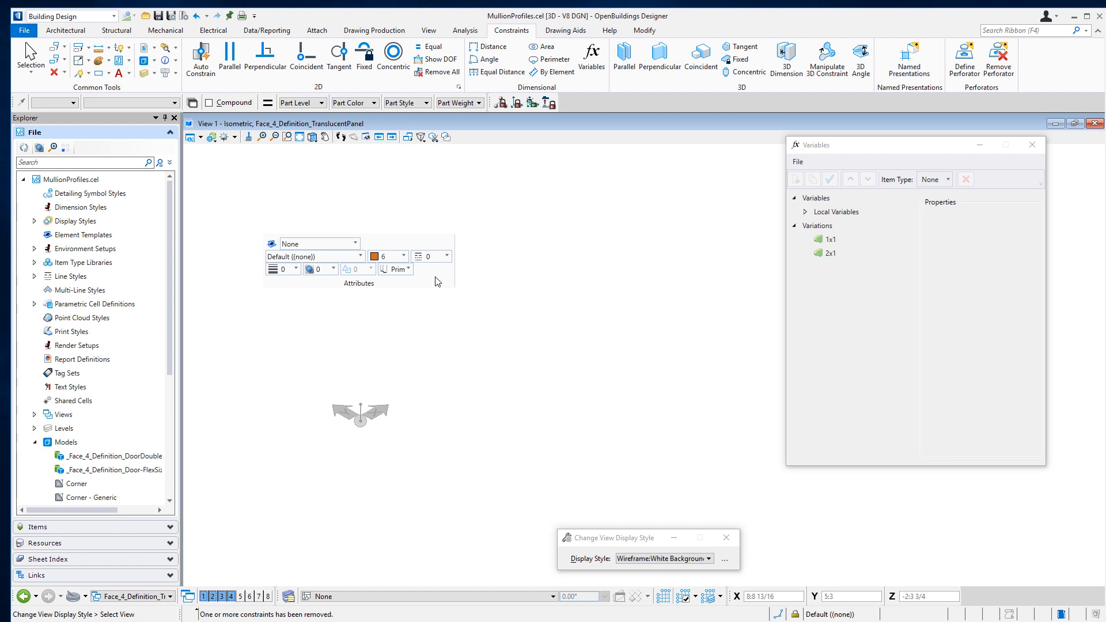
left_click(444, 256)
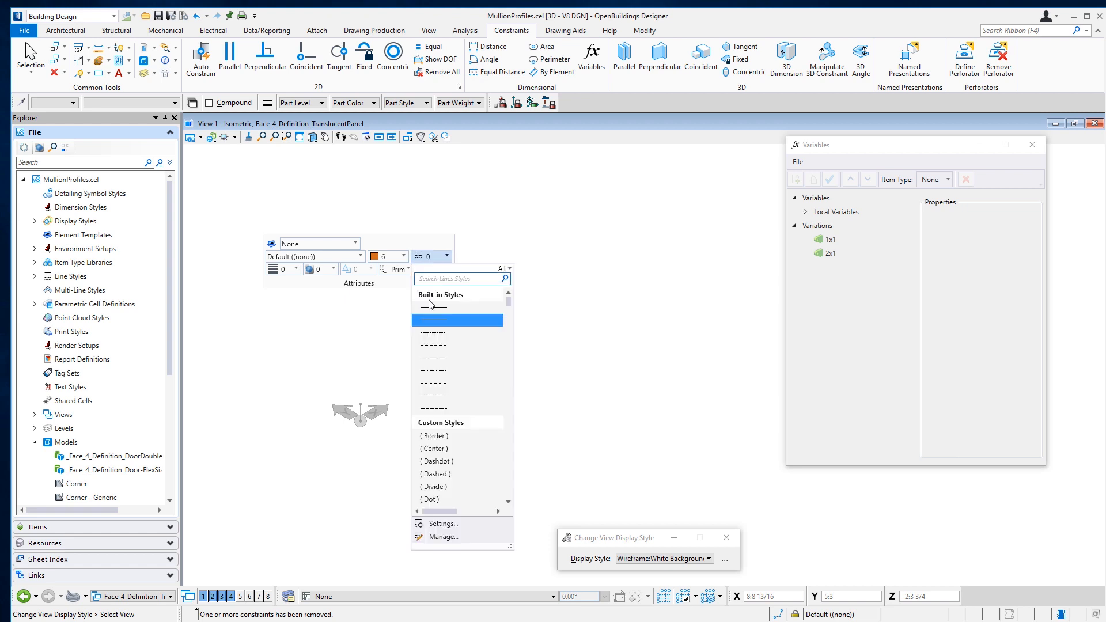
left_click(435, 344)
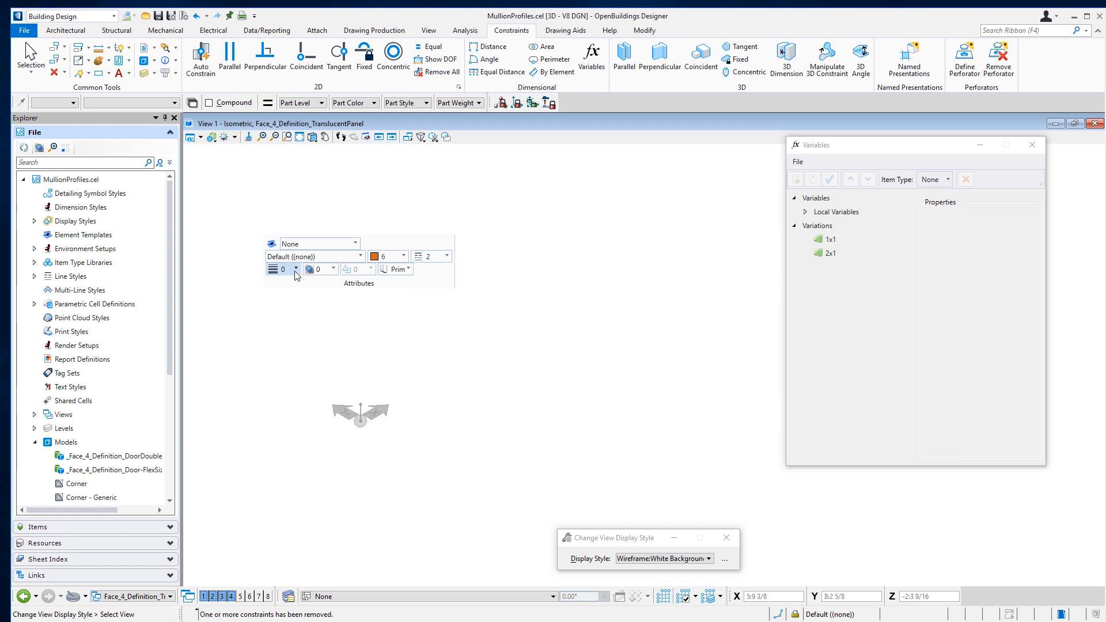
left_click(296, 269)
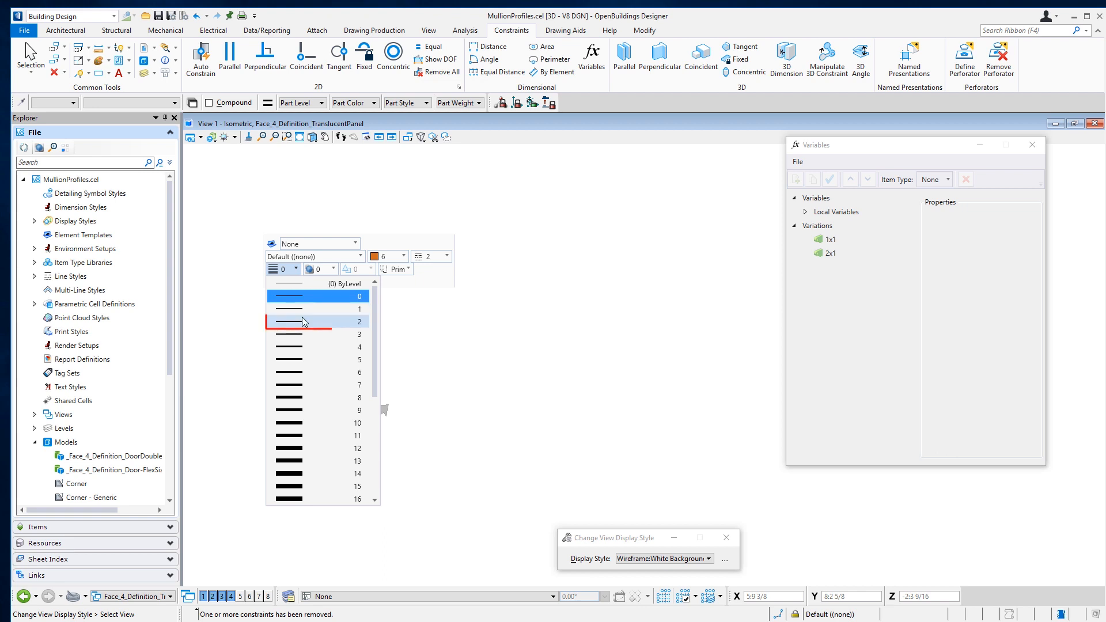
left_click(302, 320)
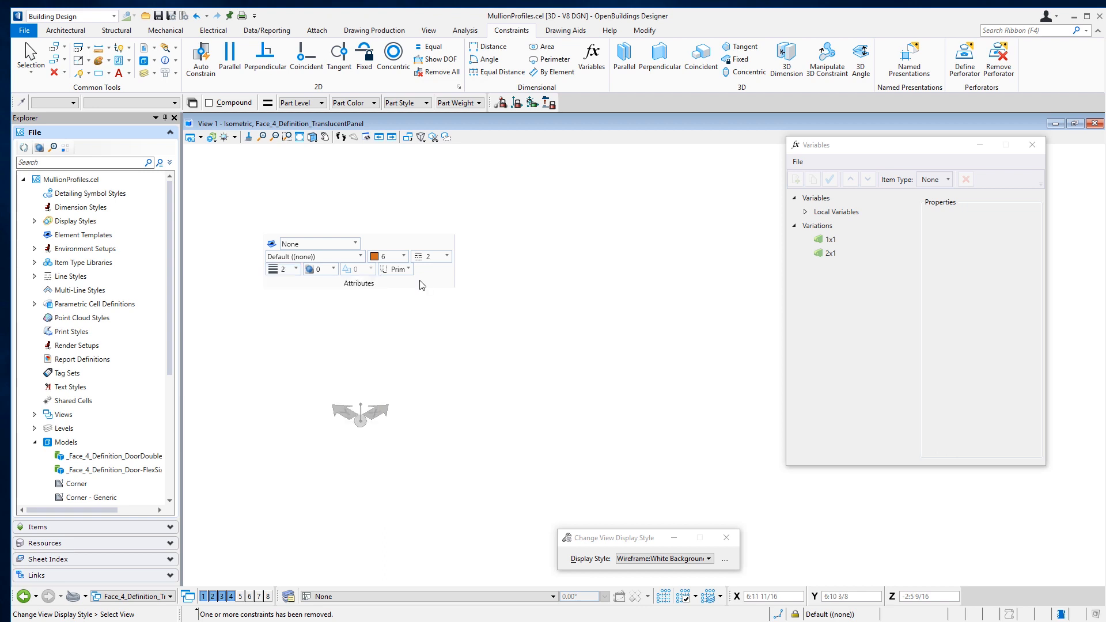
- Place an orthogonal block 2 ft wide and 3 ft high in the front plane, starting at the ACS origin
left_click(98, 73)
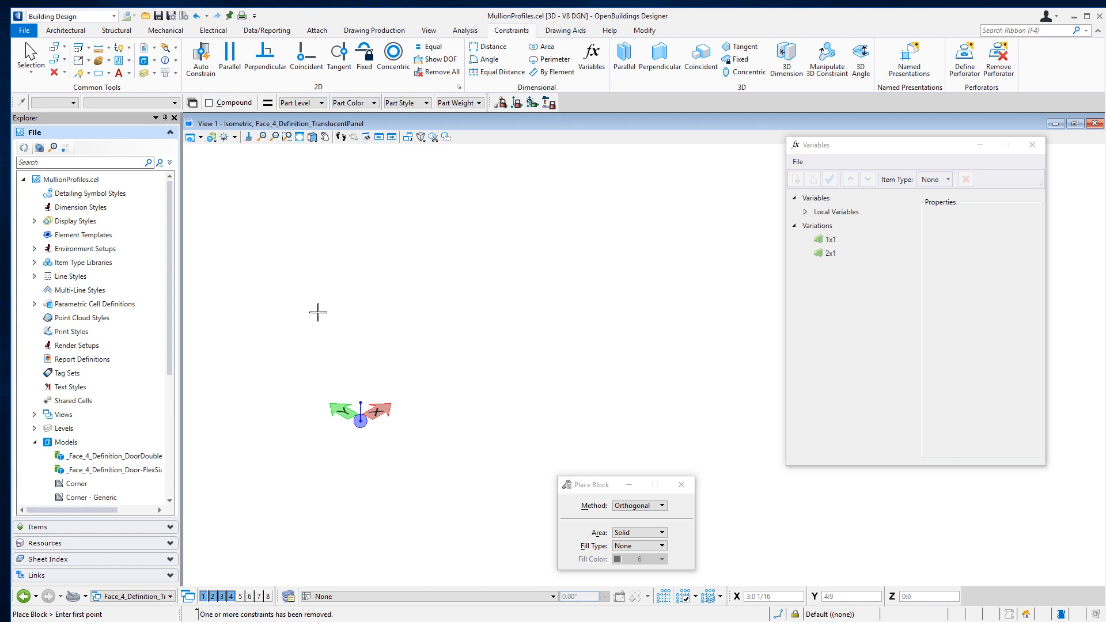
left_click(360, 422)
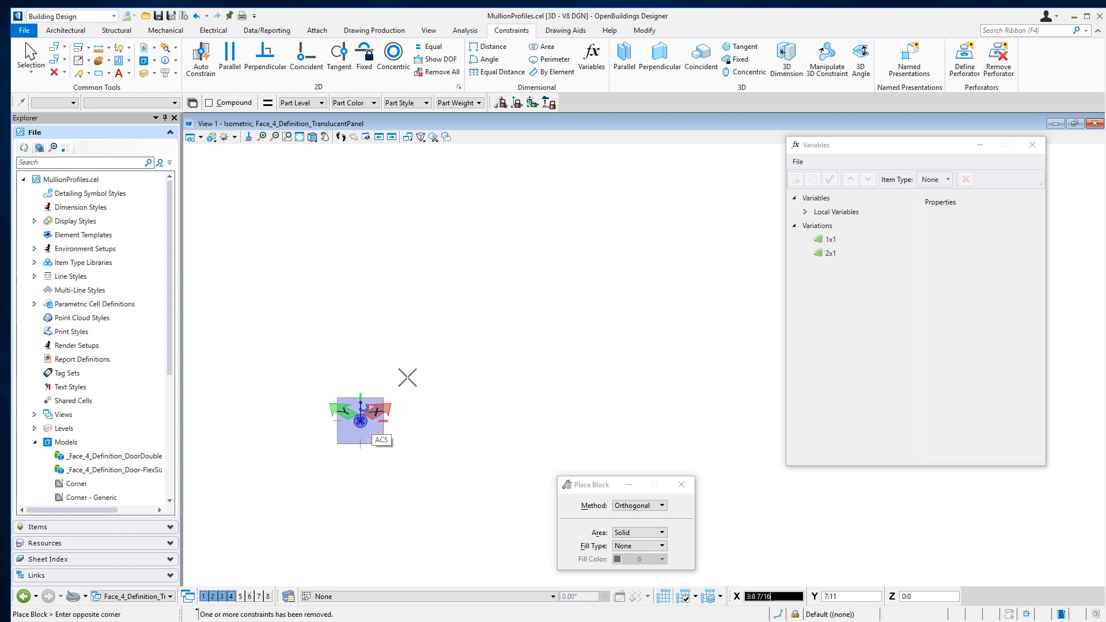
key("f")
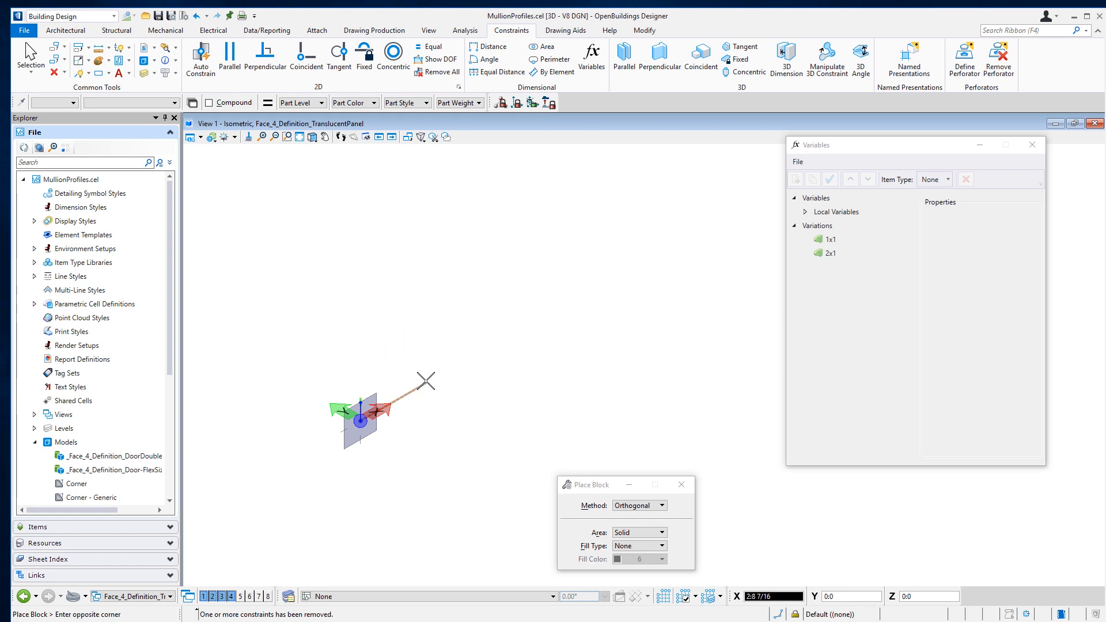
type("2")
key("Tab")
type("3")
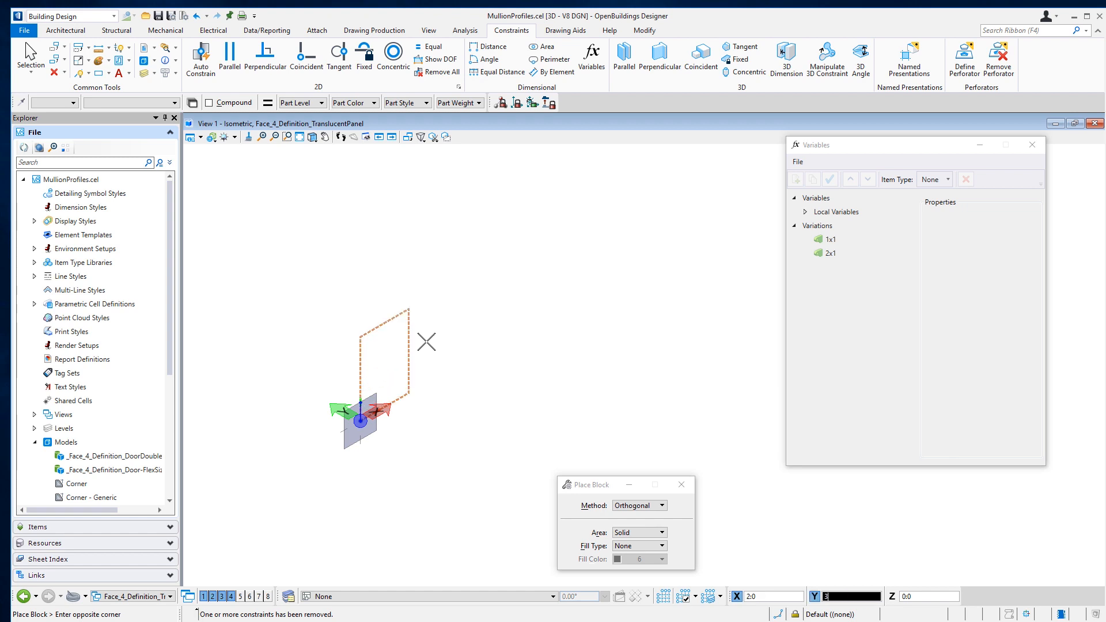
left_click(430, 343)
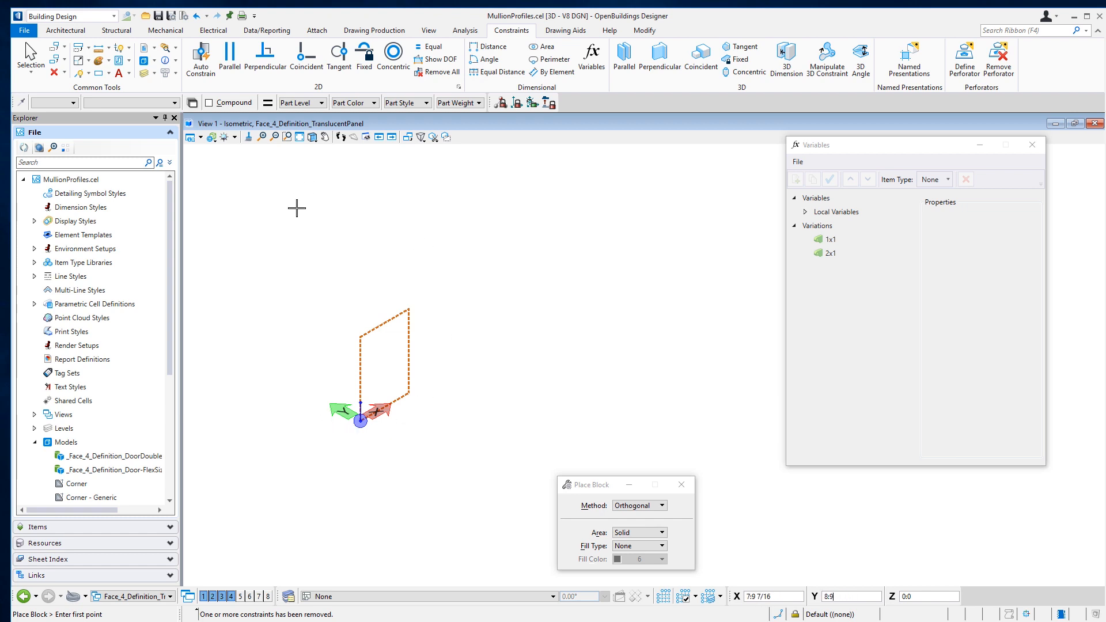
- Apply the CurtainWall family and part to the block, leaving out the part's default symbology and default level
left_click(72, 103)
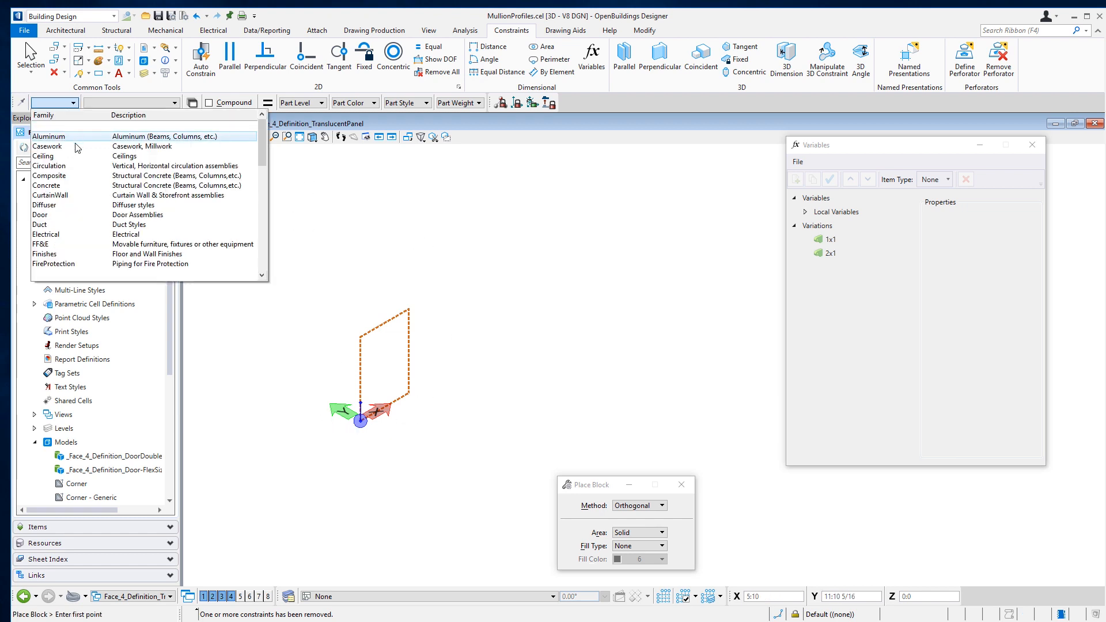
left_click(80, 195)
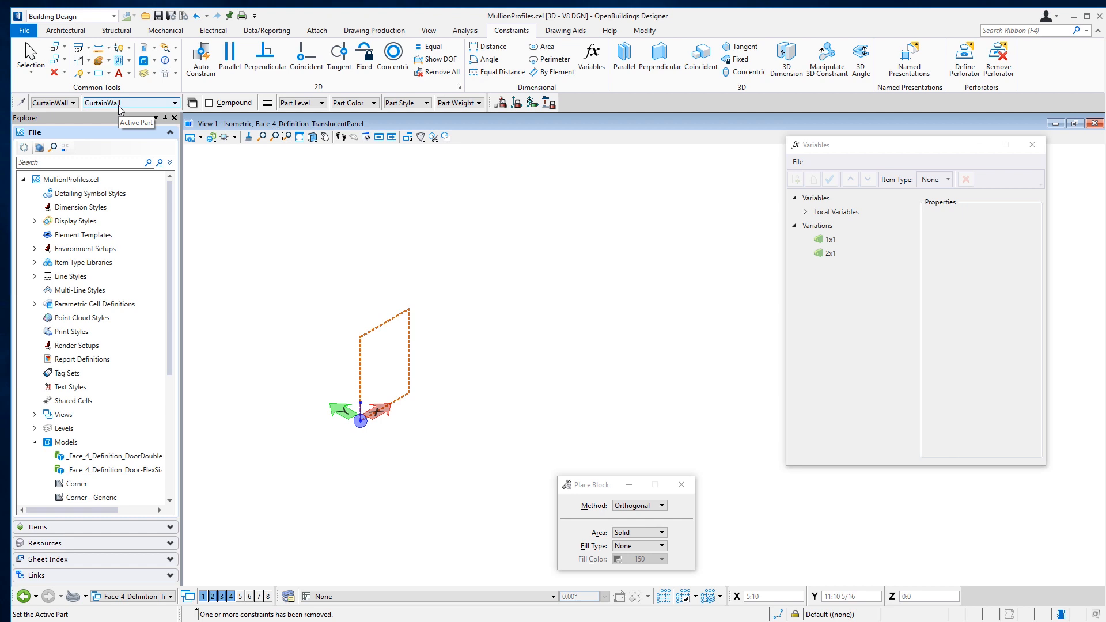
left_click(109, 61)
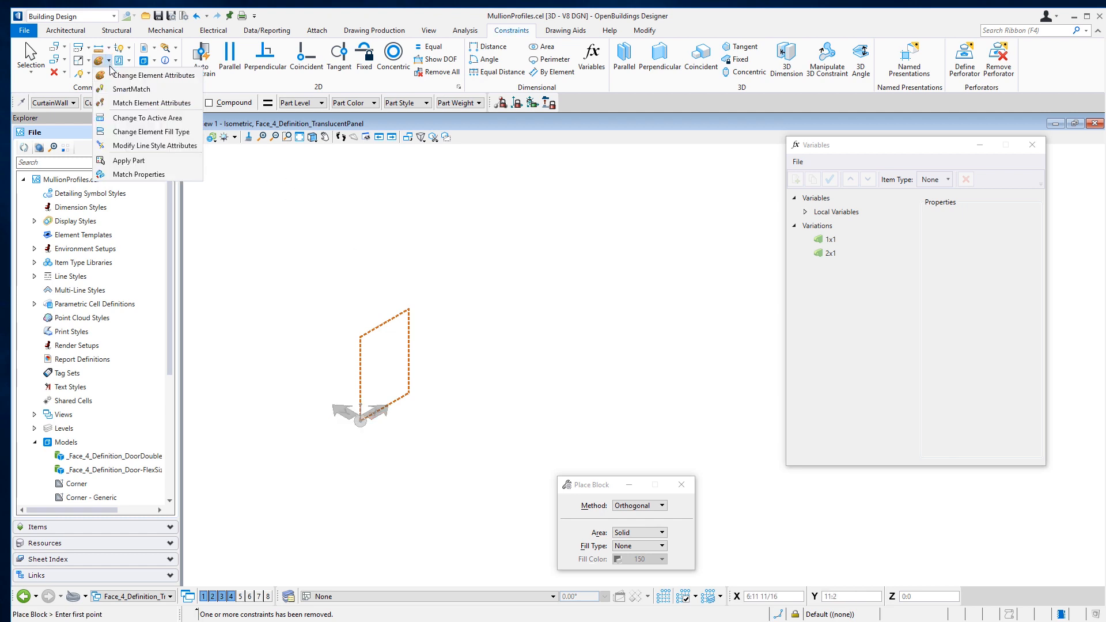
left_click(145, 159)
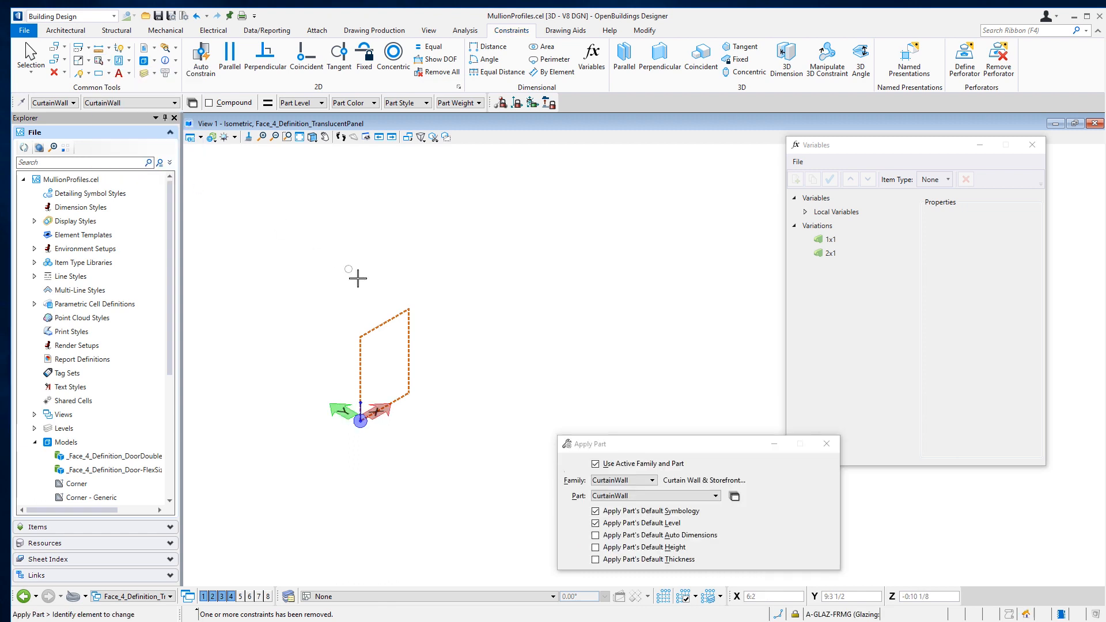
left_click(595, 511)
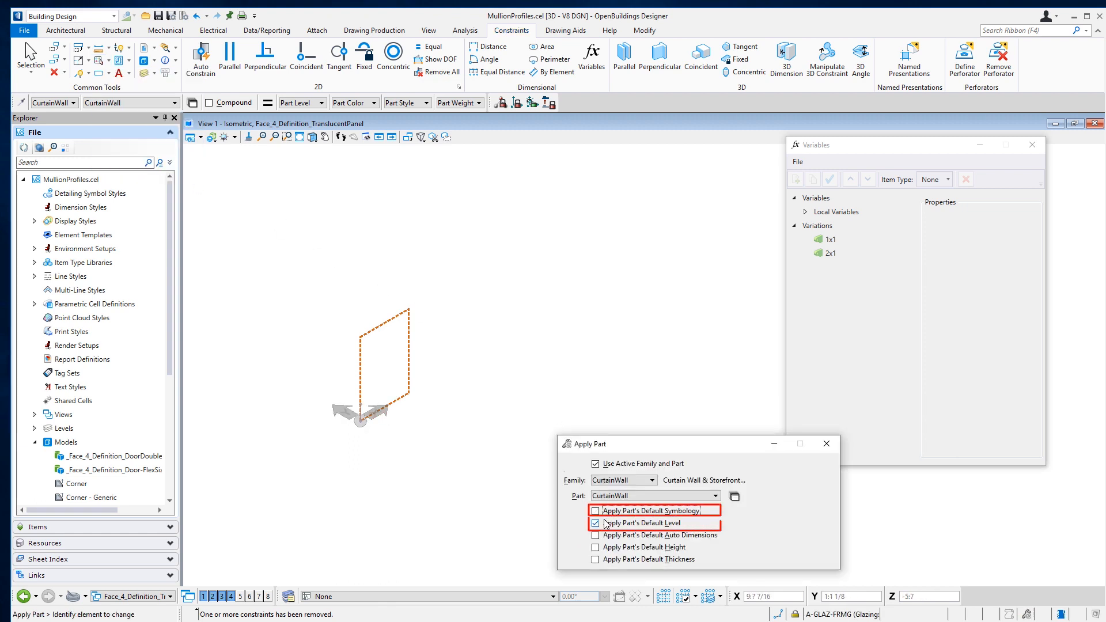
left_click(604, 524)
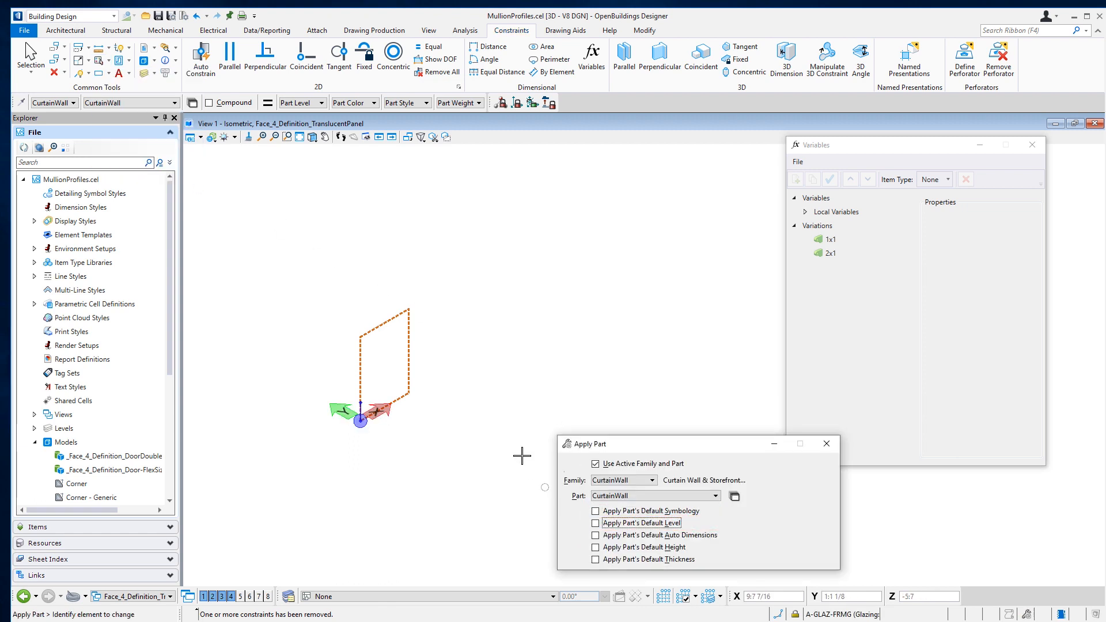
left_click(414, 305)
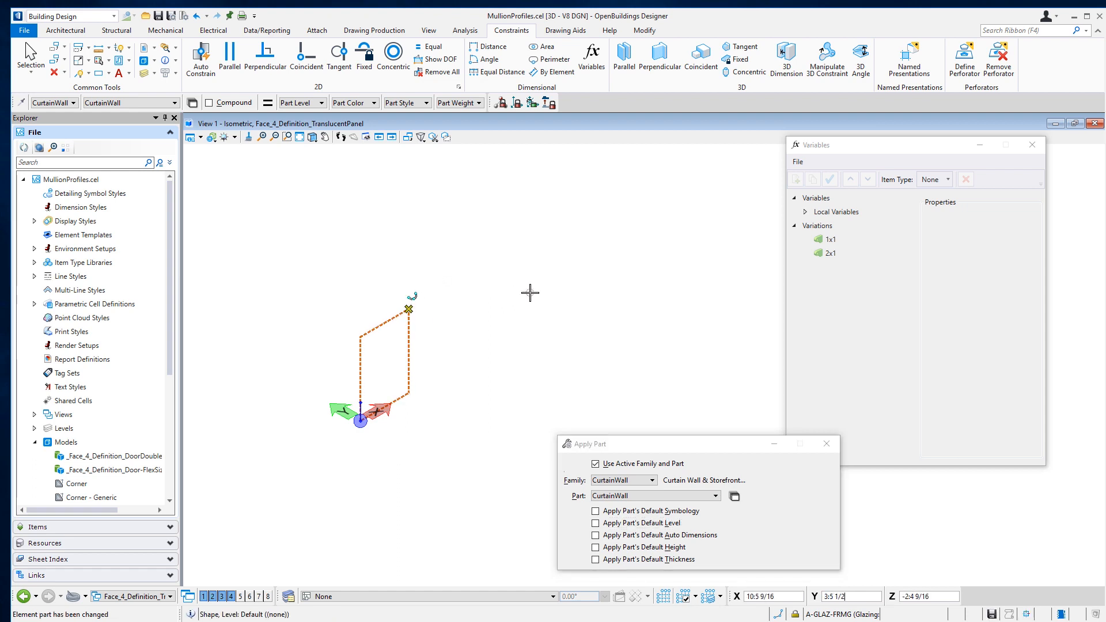
left_click(30, 54)
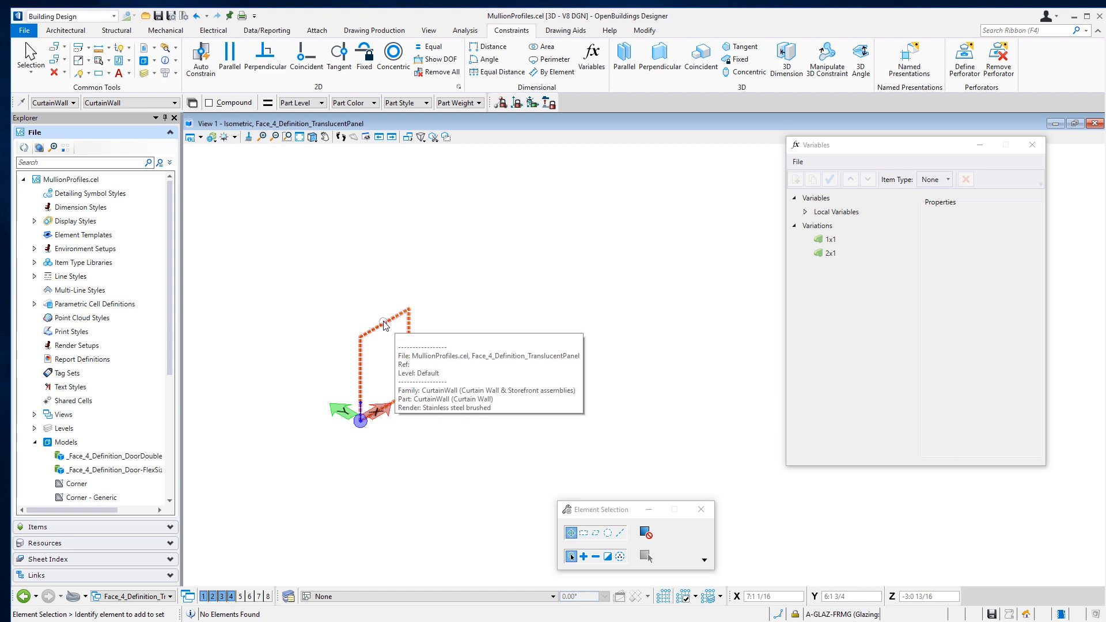
- Add a fixed 2D constraint to the block's corner at the ACS origin
scroll(326, 368, "up", 5)
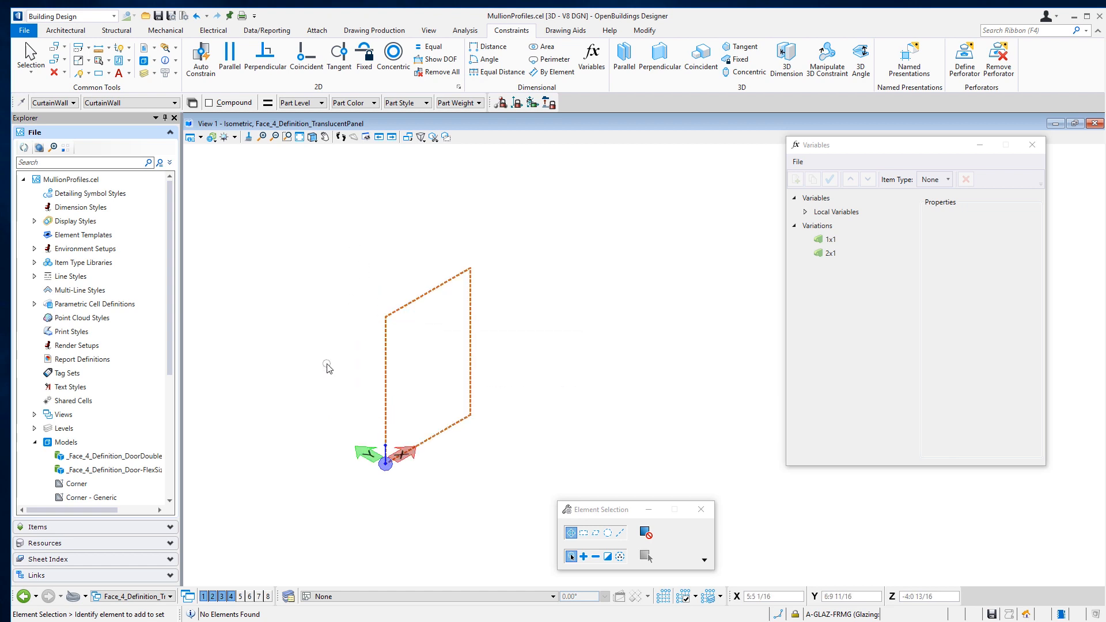
left_click(700, 510)
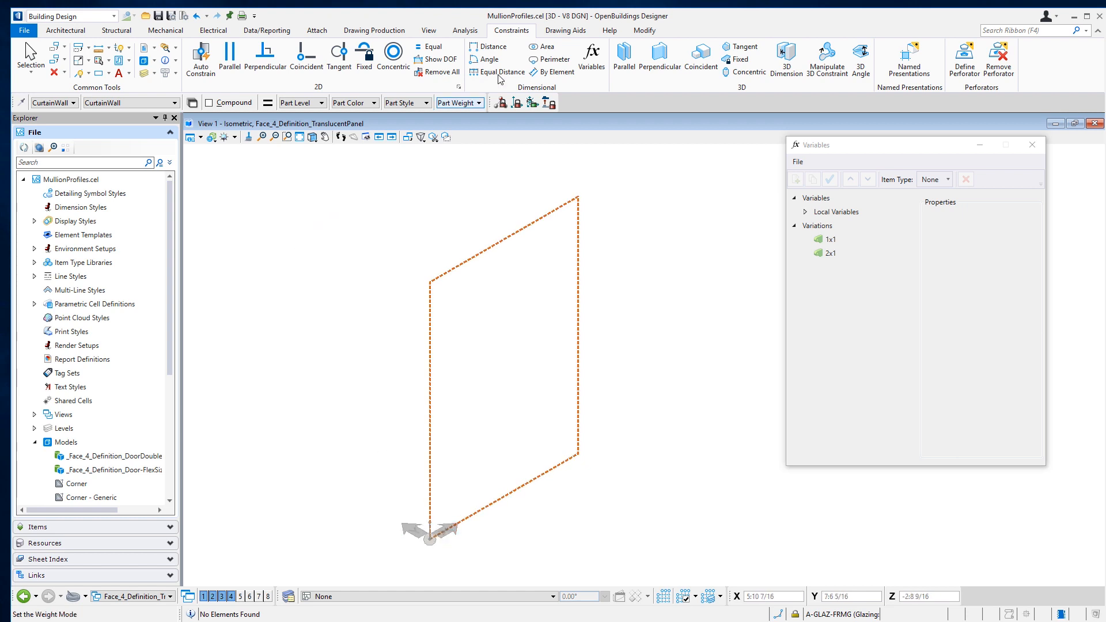
left_click(365, 64)
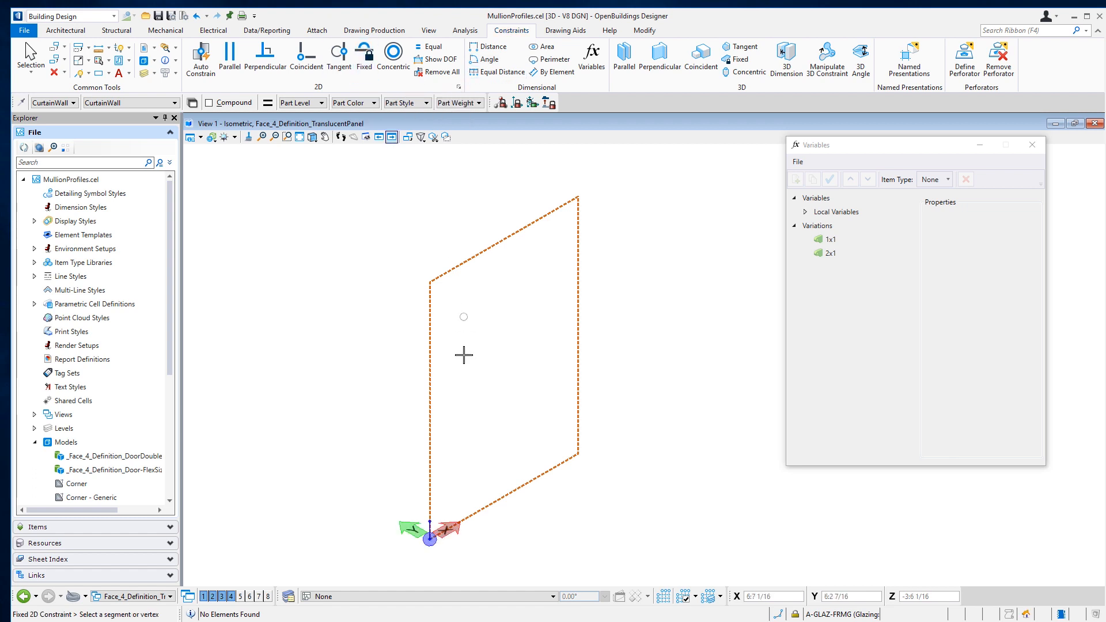
left_click(430, 539)
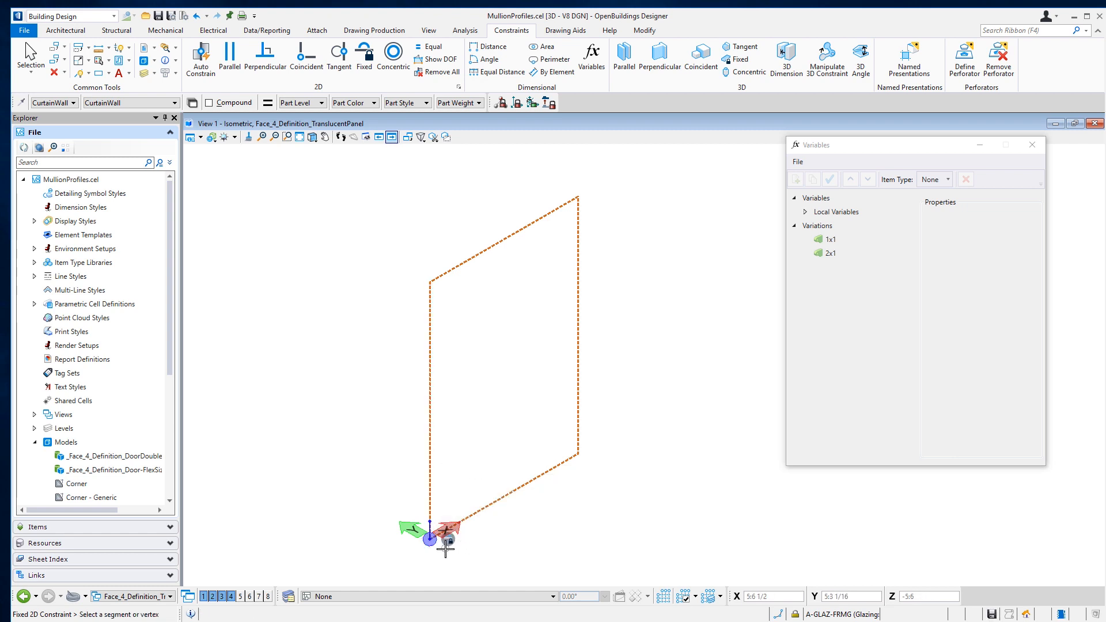
left_click(449, 542)
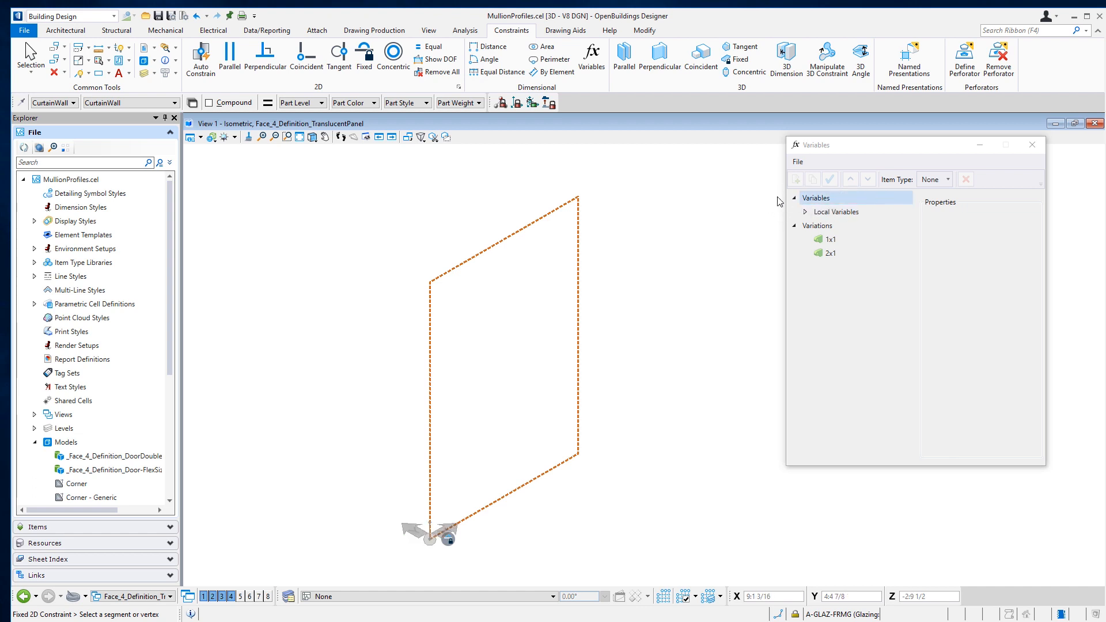
- Set the active value of the local variable FrameDepth to 3.5 inches
left_click(806, 212)
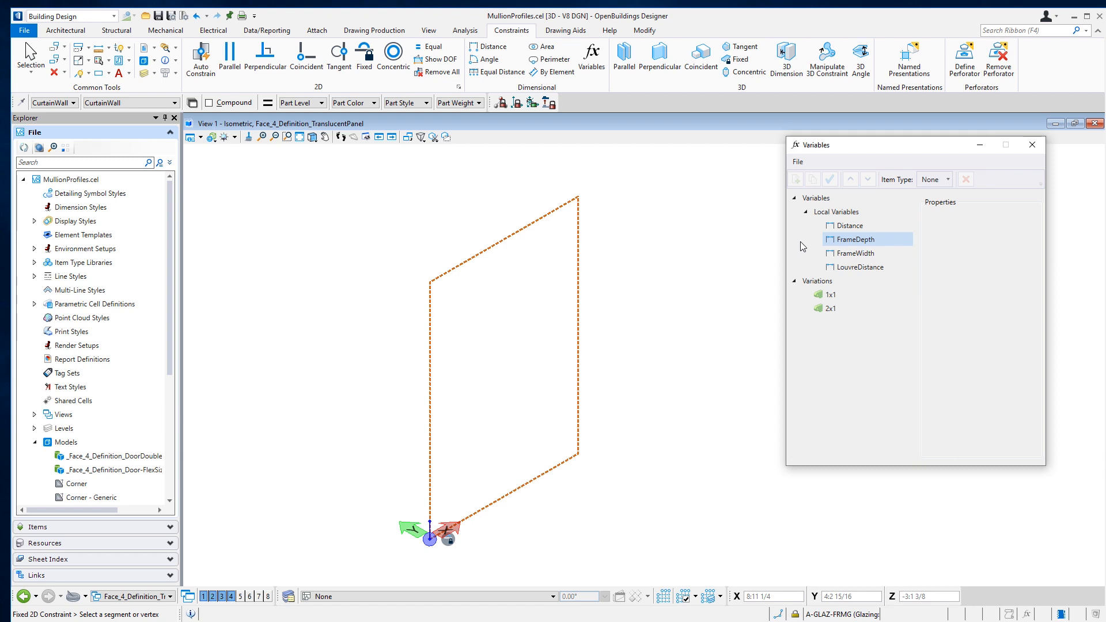
left_click(856, 239)
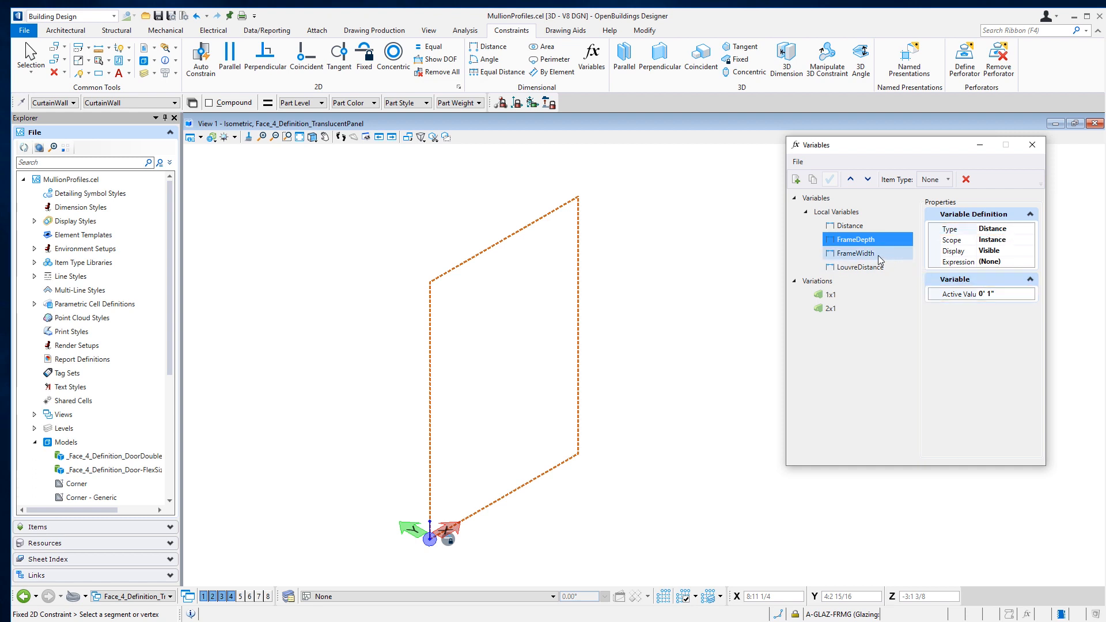
left_click(989, 293)
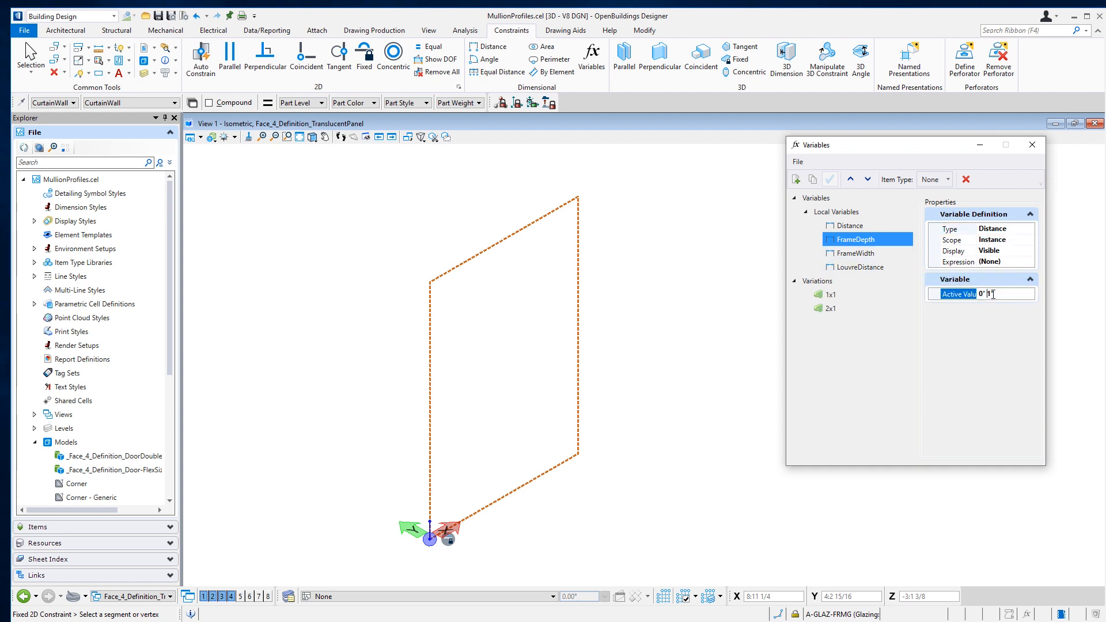
double_click(989, 294)
type("3.5")
key("Return")
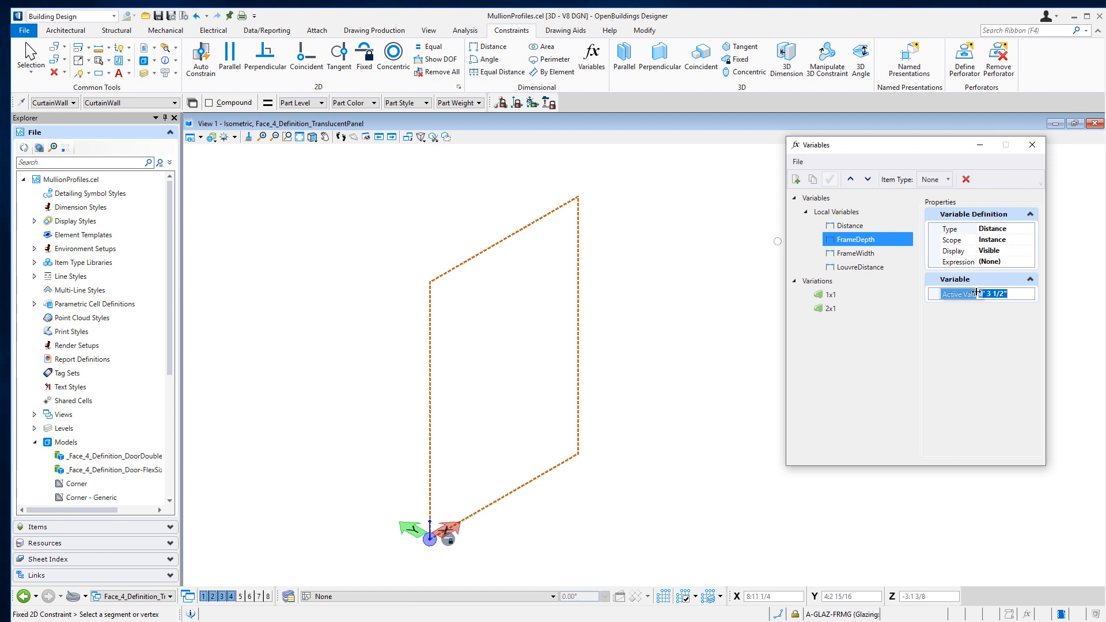
- Set the active value of the FrameWidth variable to 3/4 inch
left_click(884, 253)
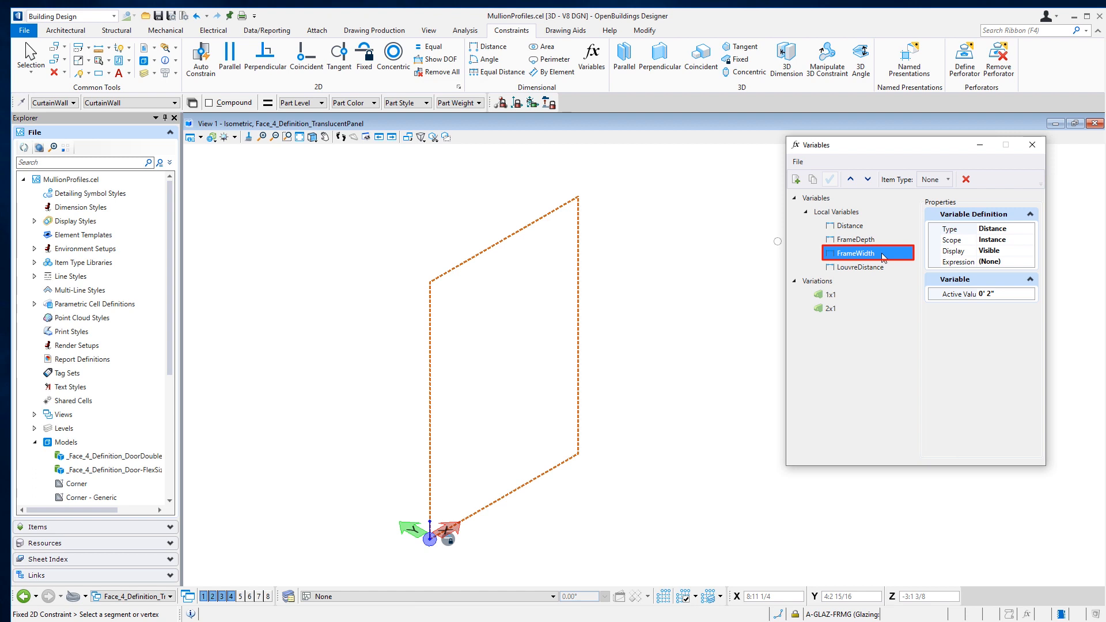
left_click(991, 294)
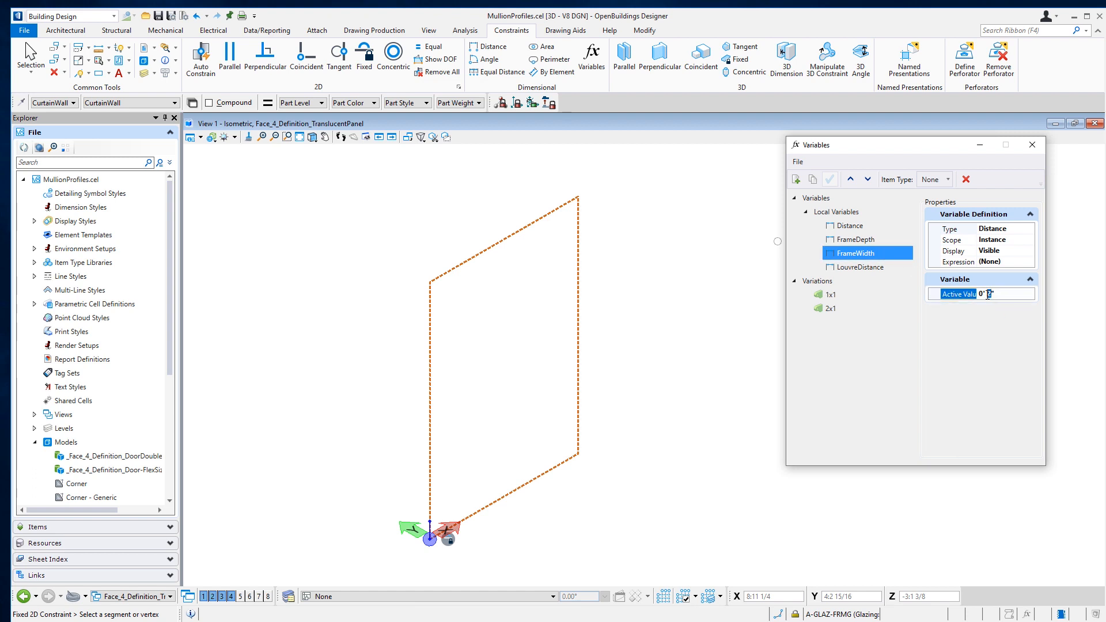
type("3/4")
key("Return")
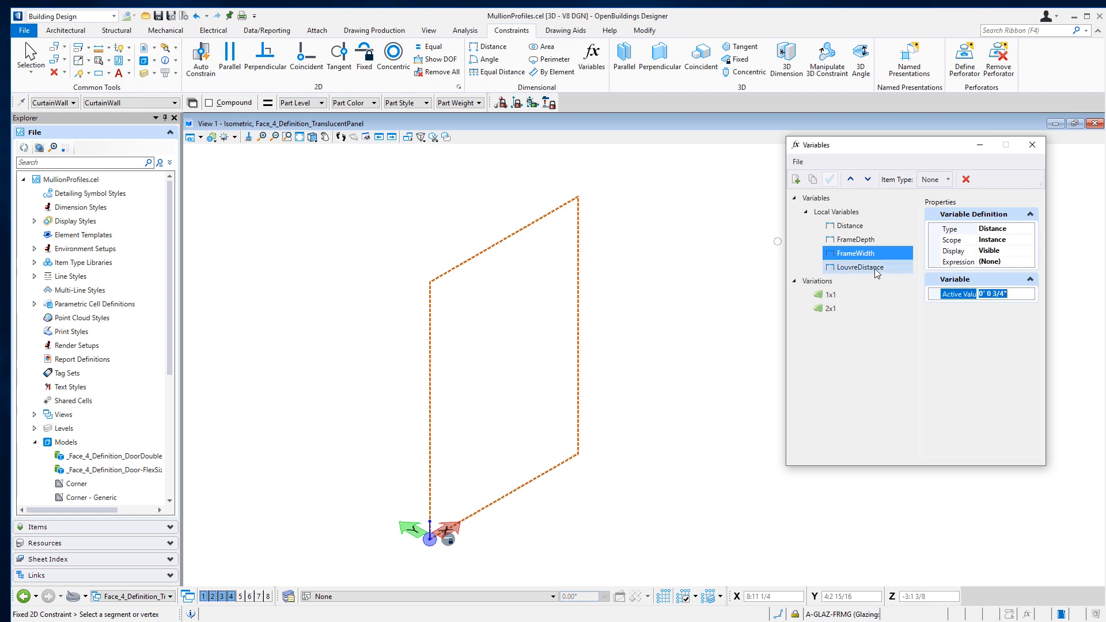
- Delete the unneeded local variables LouvreDistance and Distance
left_click(875, 267)
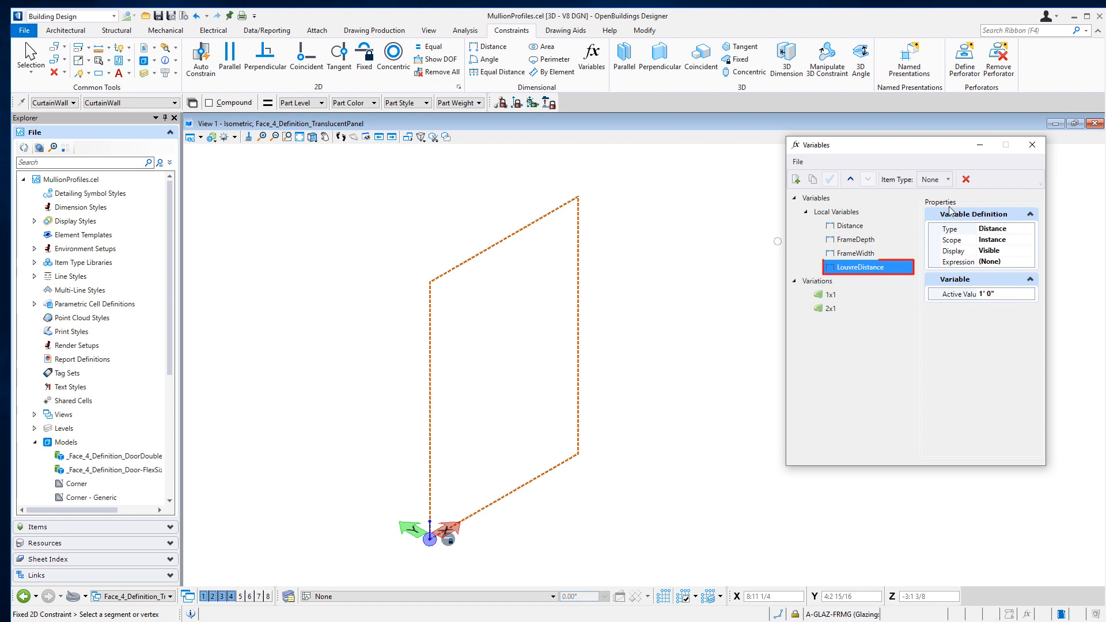
left_click(967, 181)
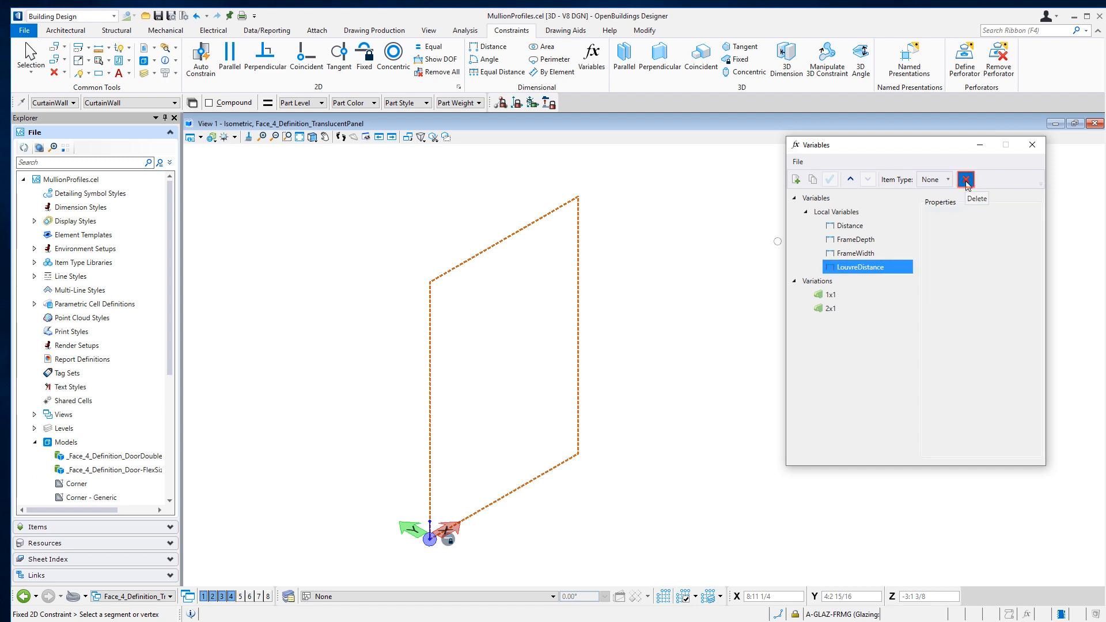
left_click(863, 226)
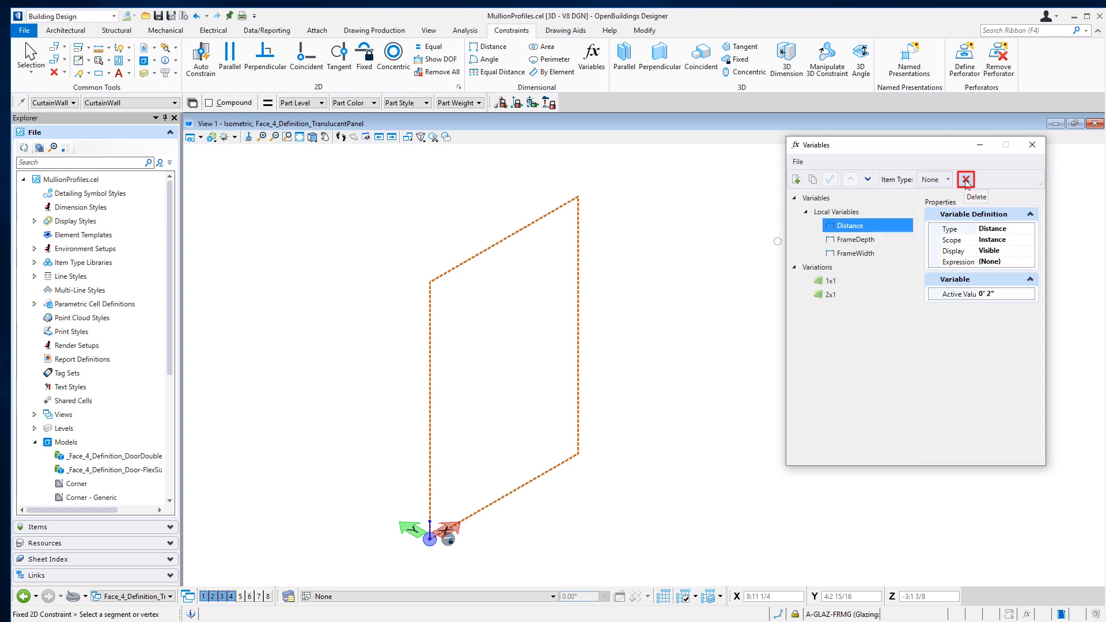
left_click(967, 180)
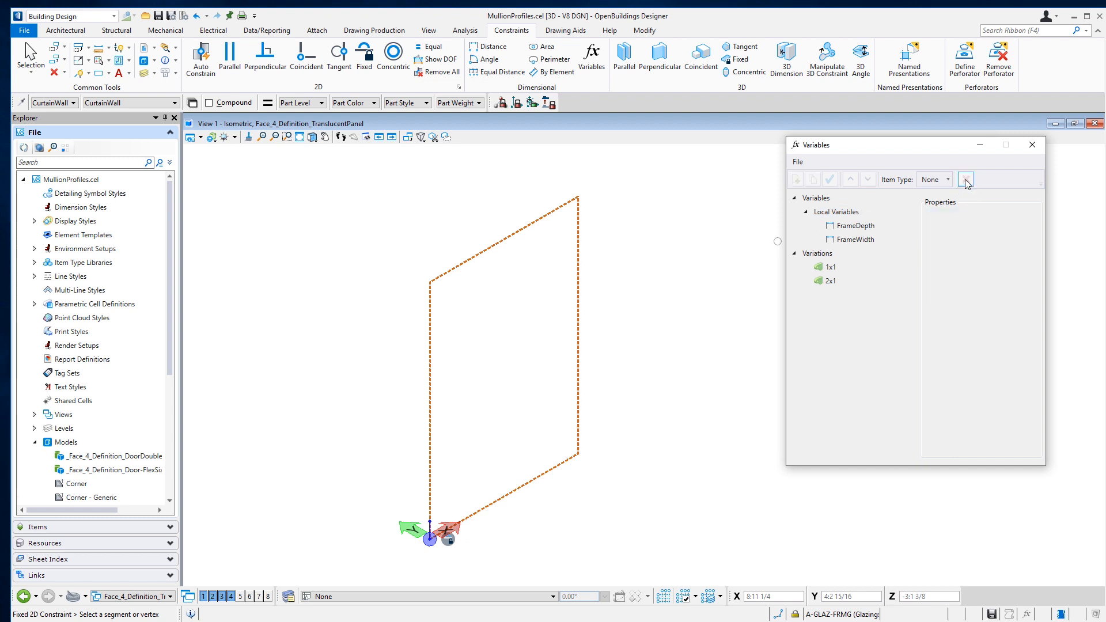
- Add a local variable named PanelDepth and set its active value to 4 inches
left_click(849, 213)
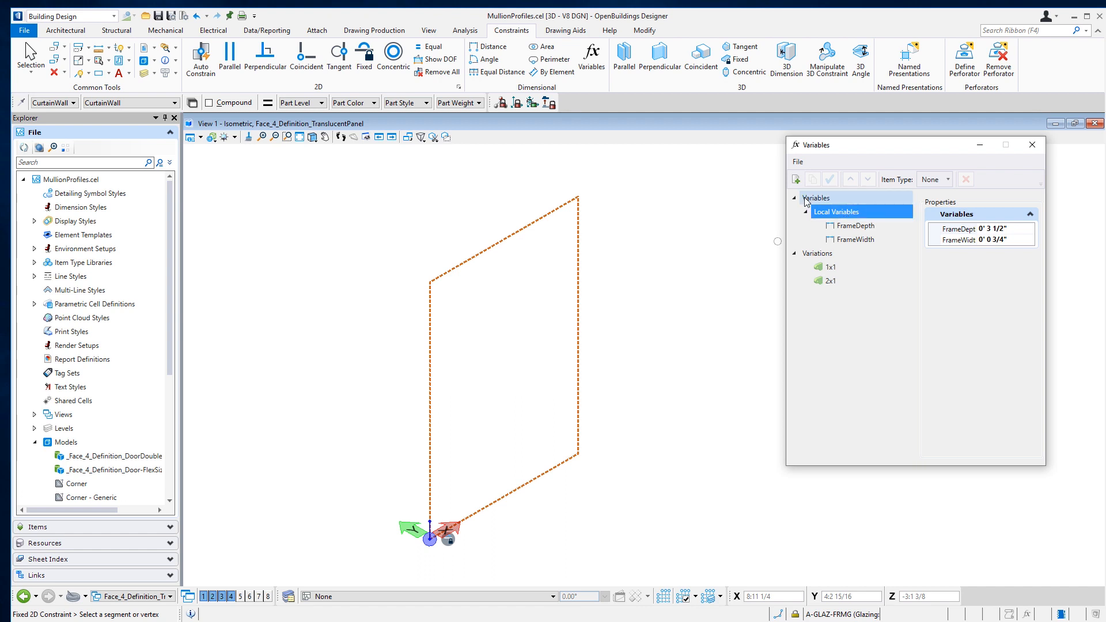
left_click(797, 179)
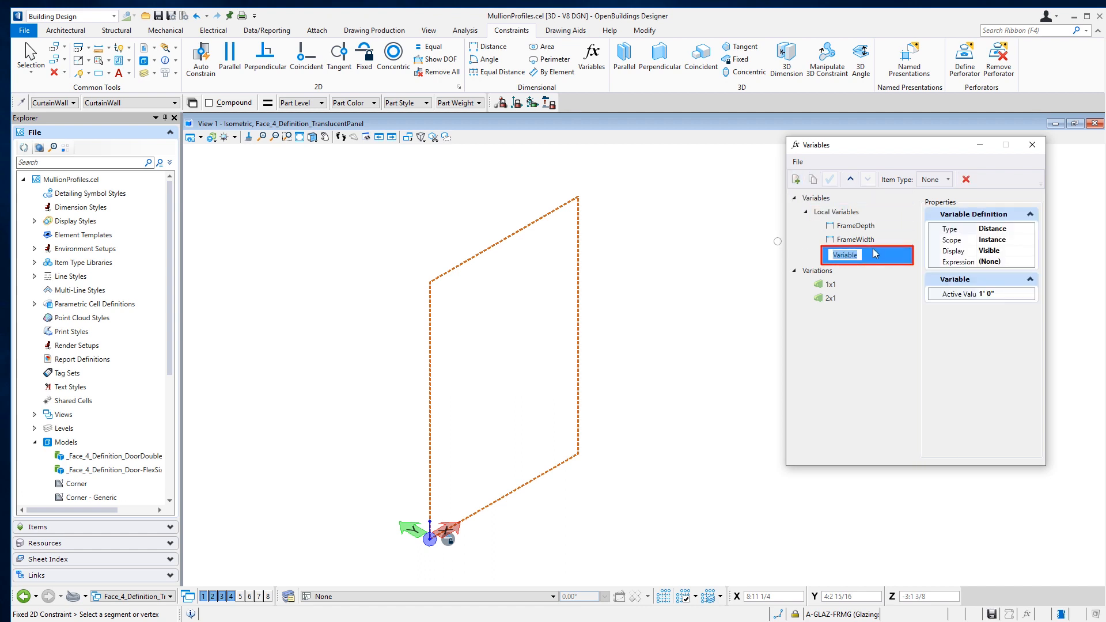
type("Panel")
key("Return")
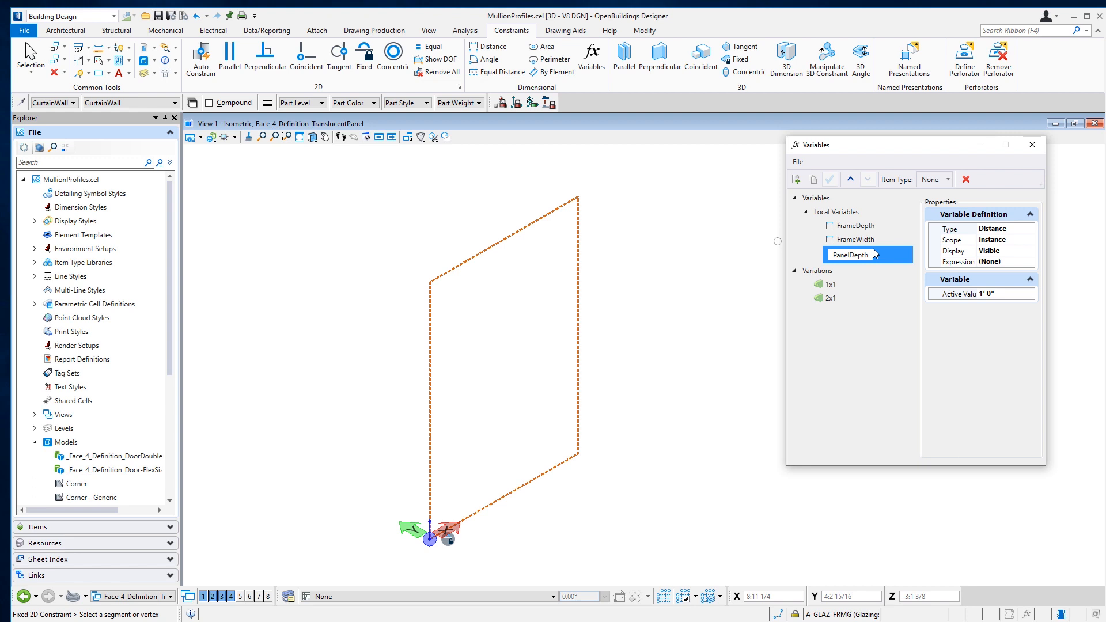
left_click(954, 247)
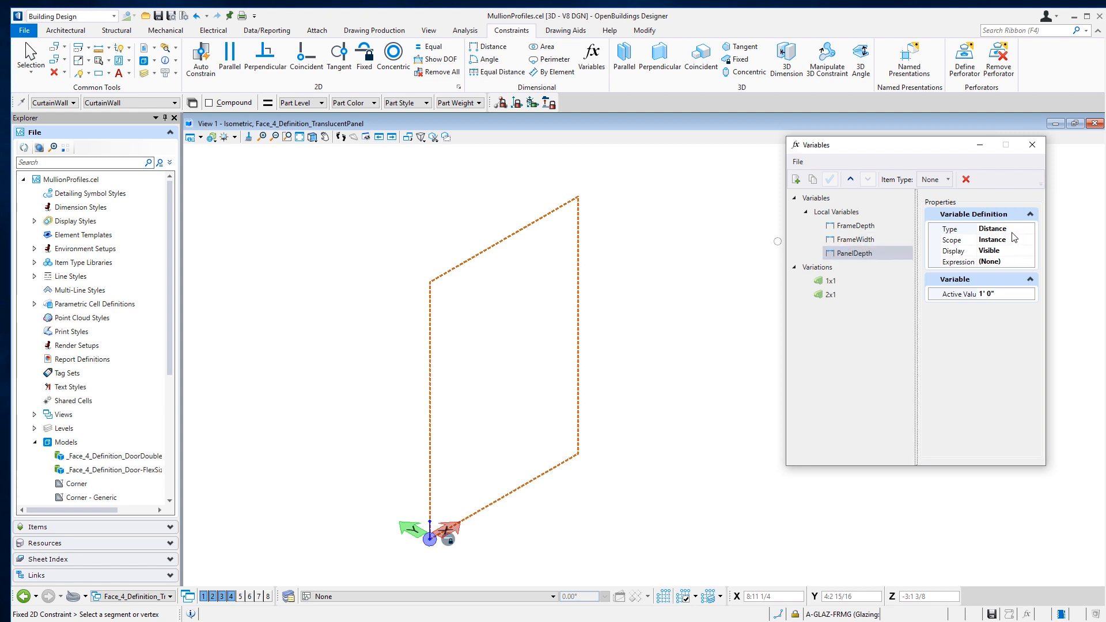
double_click(991, 295)
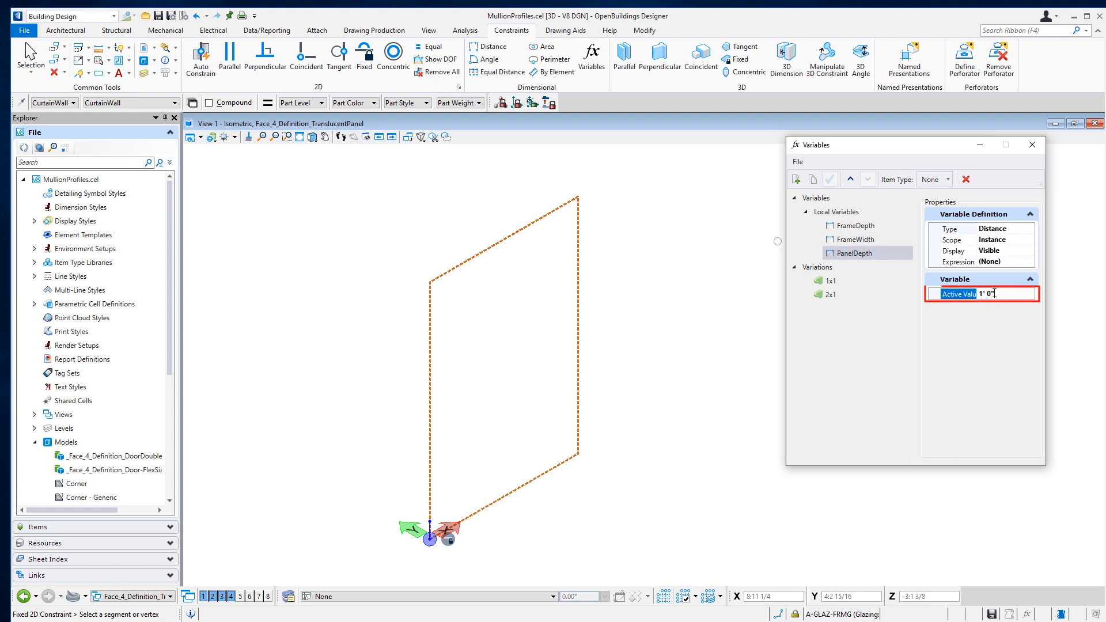
type("4")
key("Return")
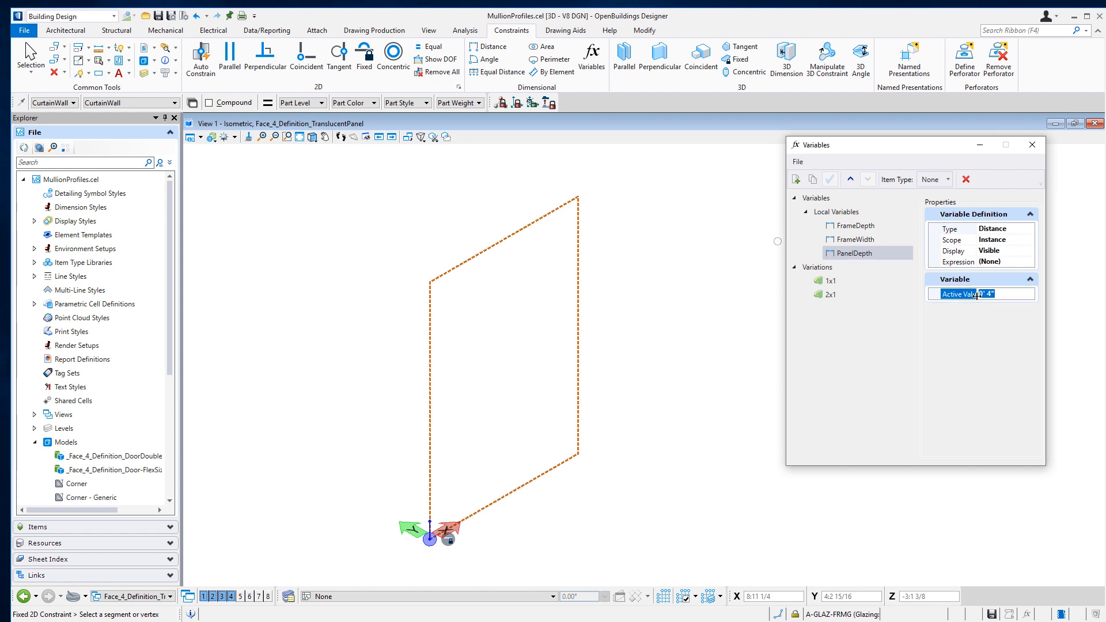
- Delete the 1x1 and 2x1 variations from the variables definition
left_click(830, 280)
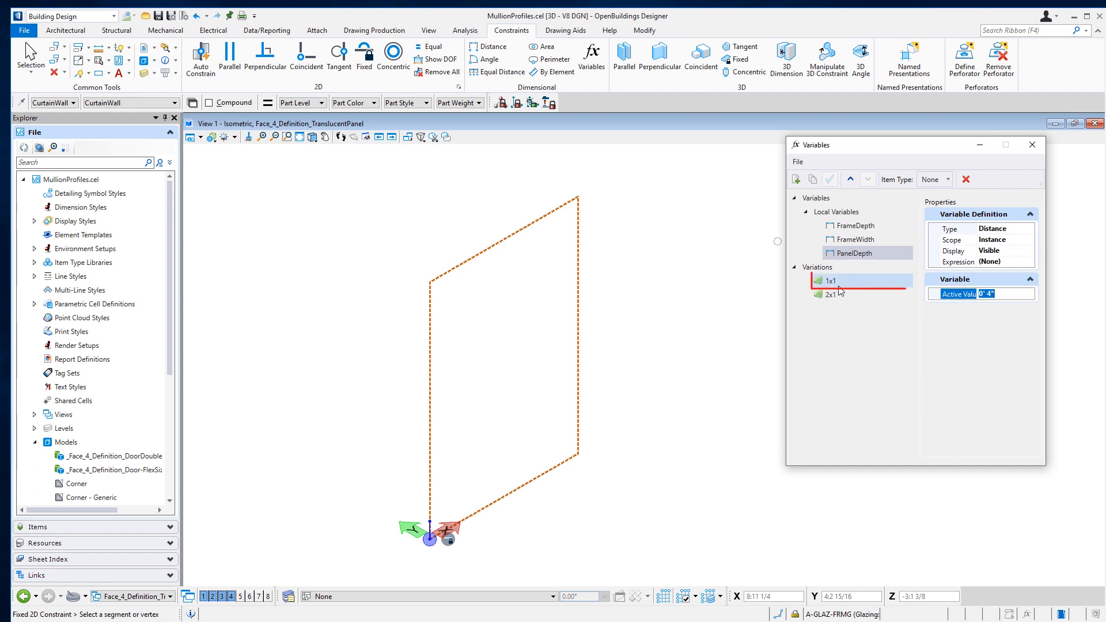
left_click(966, 179)
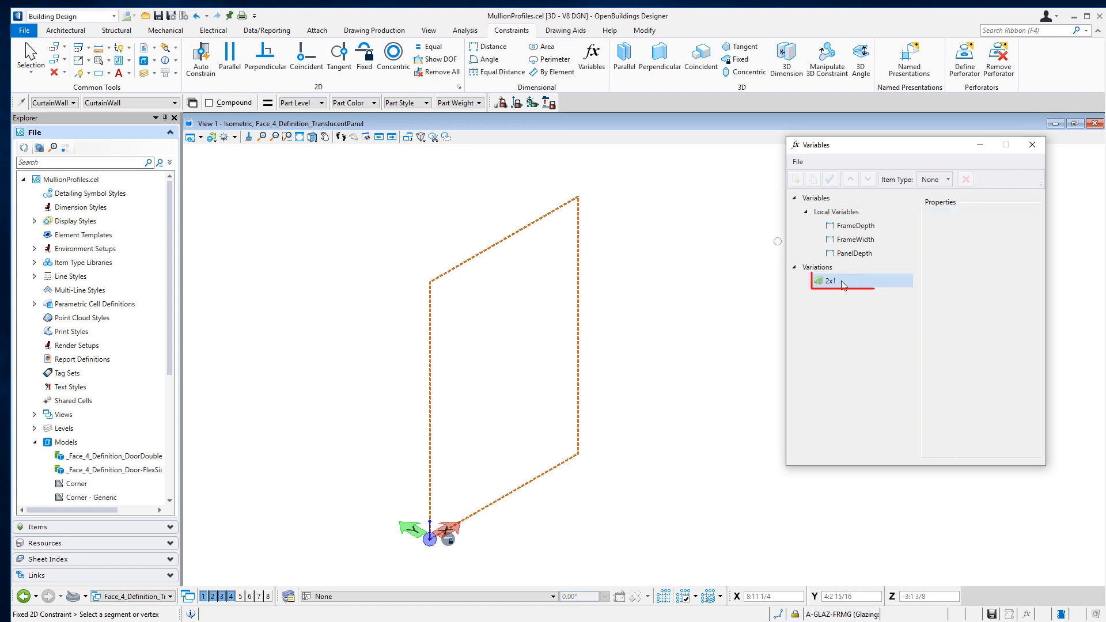
left_click(967, 180)
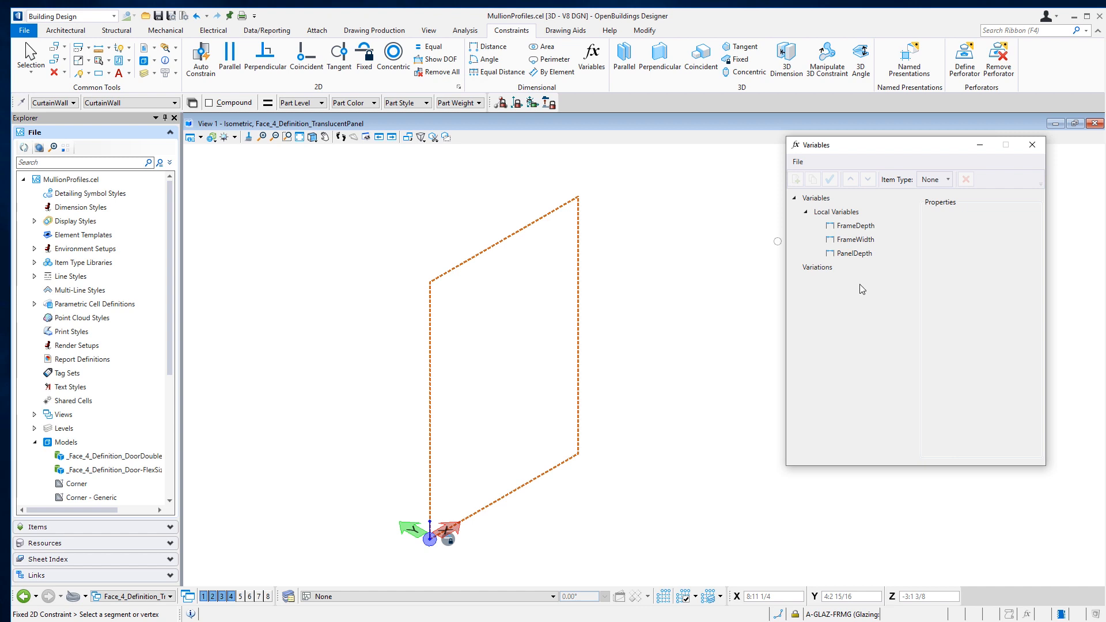
- Duplicate the PanelDepth local variable and name the copy PanelDepth2
left_click(860, 259)
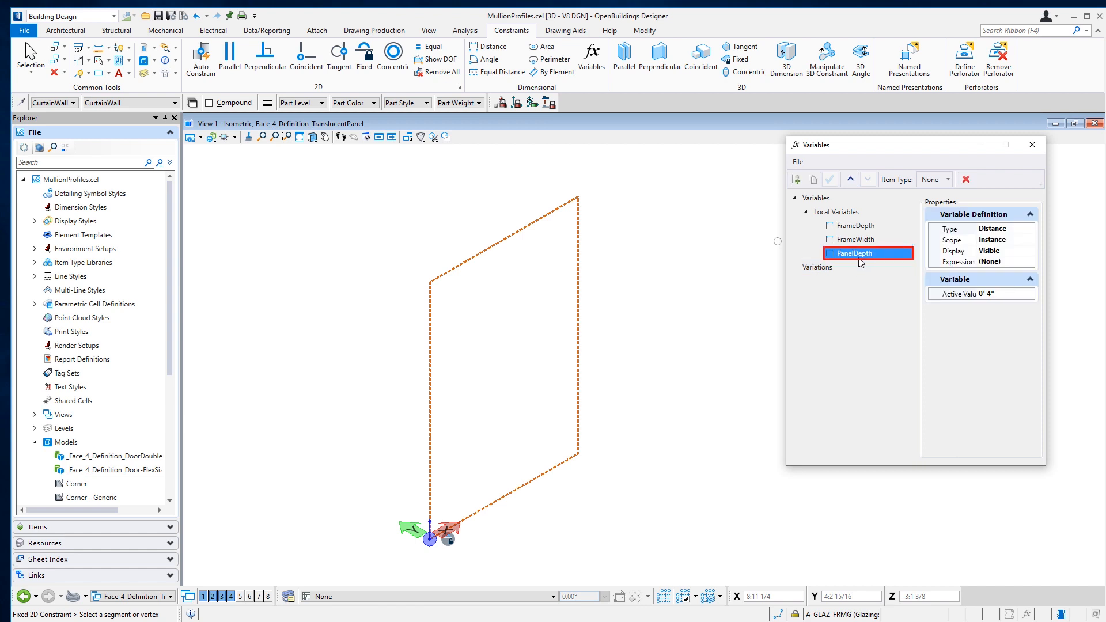
right_click(857, 258)
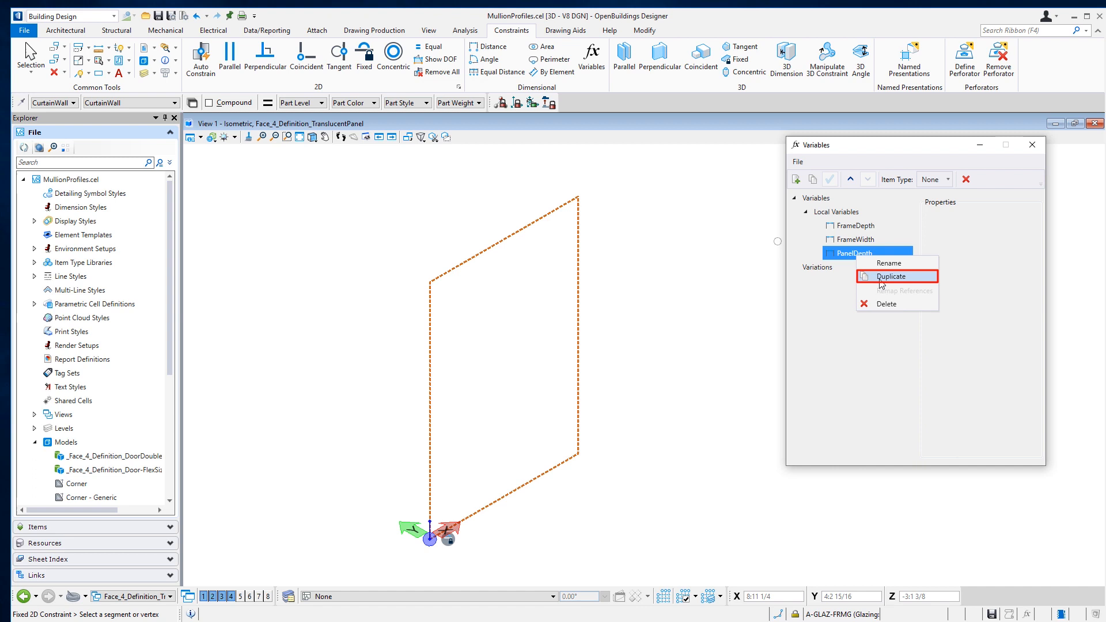
left_click(880, 280)
left_click(871, 268)
left_click_drag(870, 269, 899, 269)
type("2")
key("Return")
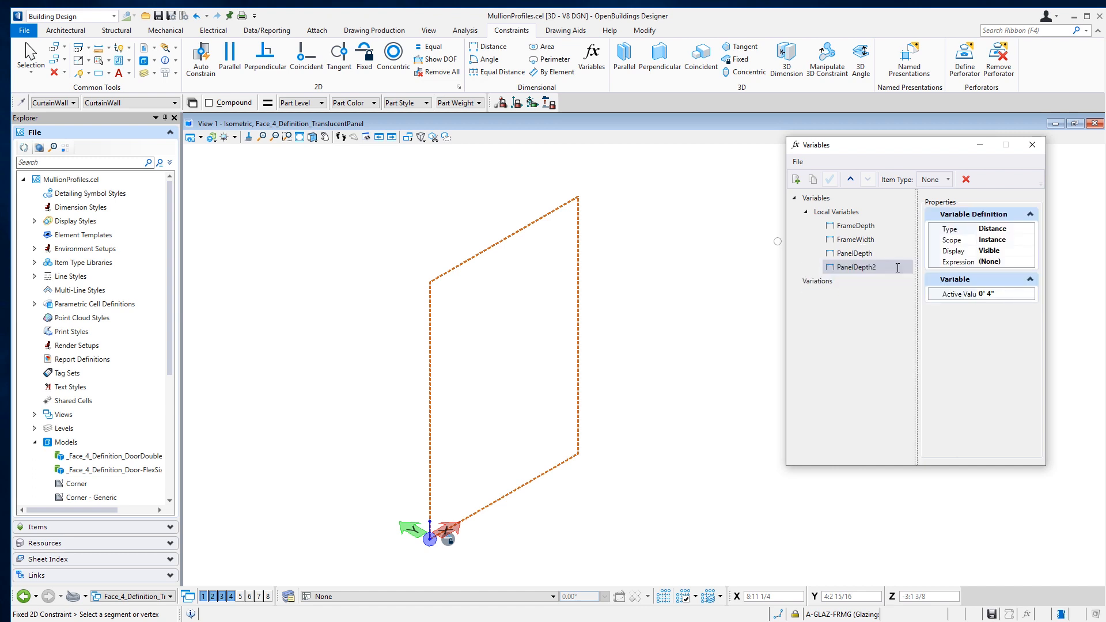
- Define the expression of PanelDepth2 as PanelDepth / 2, and test it before accepting
left_click(1017, 264)
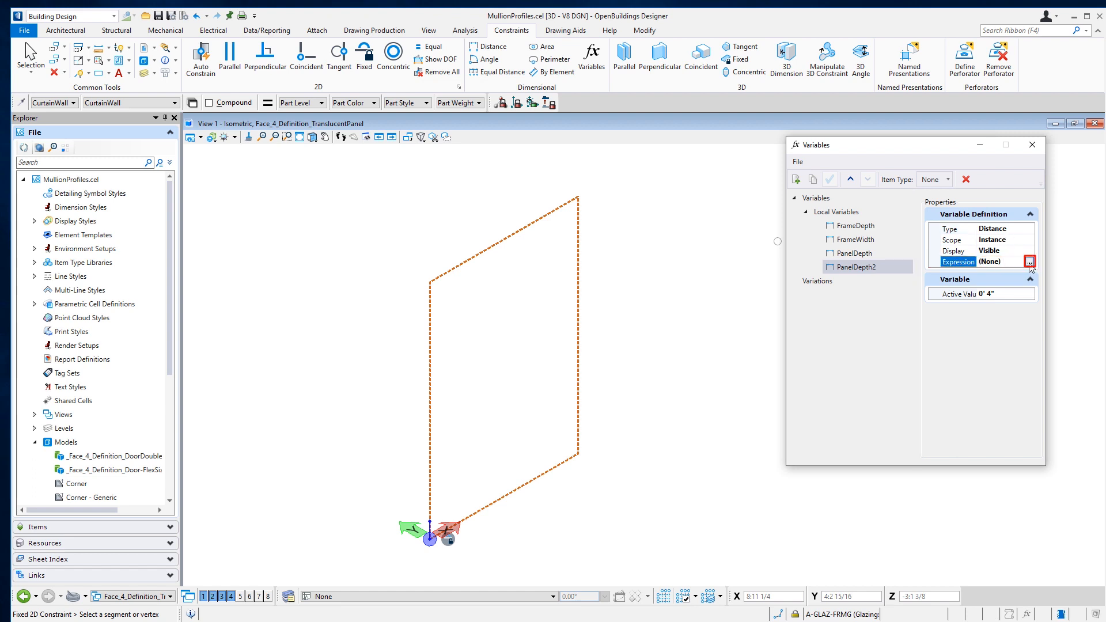
left_click(1030, 262)
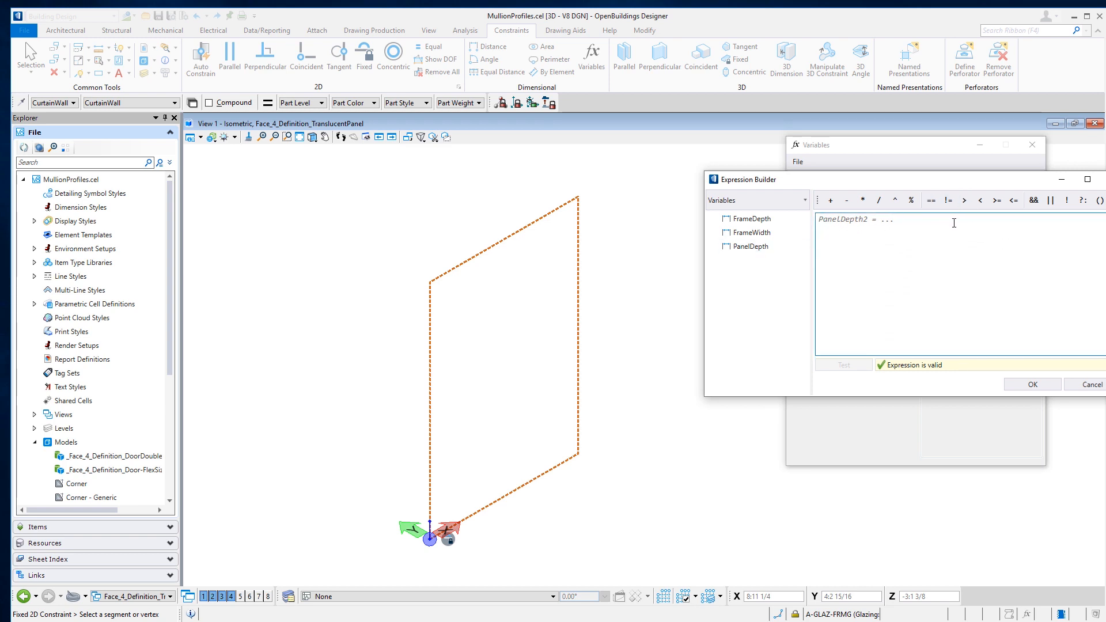
left_click(760, 246)
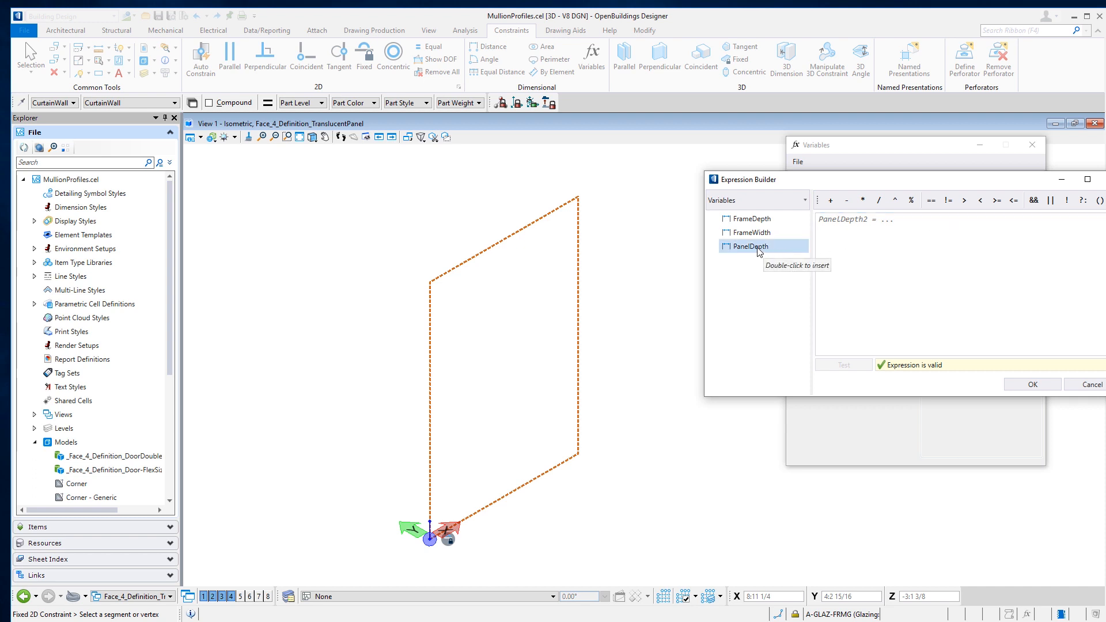
double_click(759, 247)
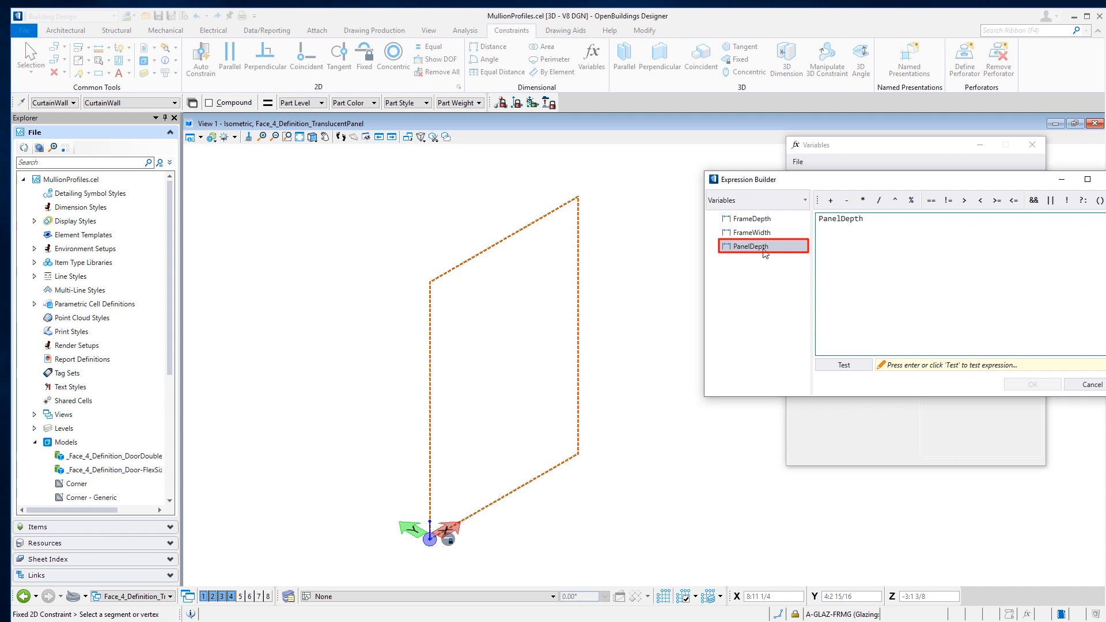
left_click(880, 202)
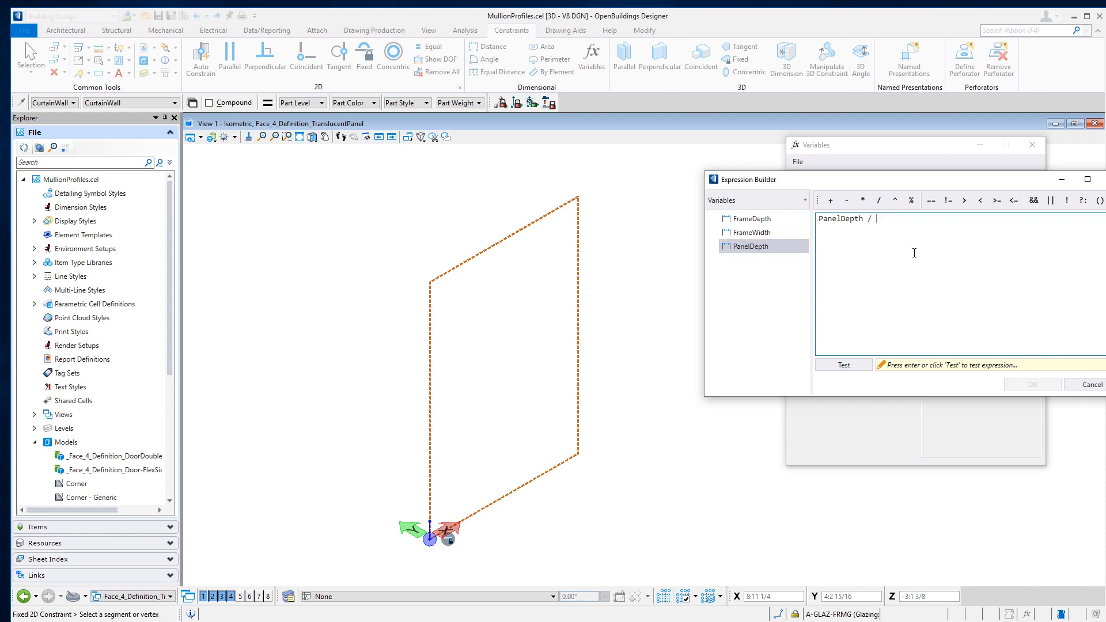
left_click(853, 365)
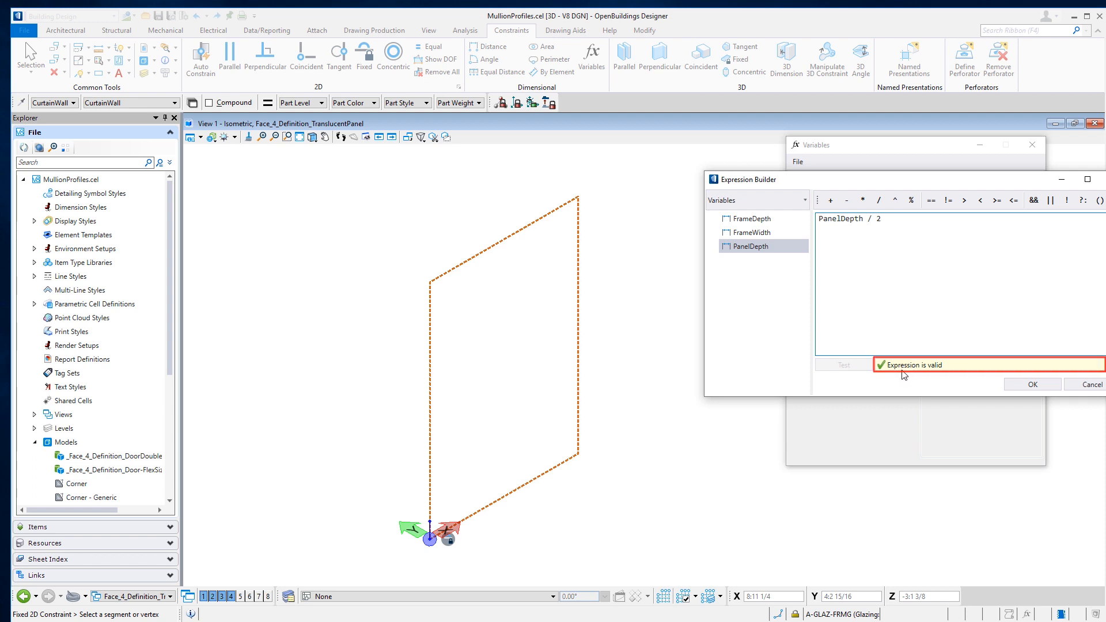
left_click(1017, 385)
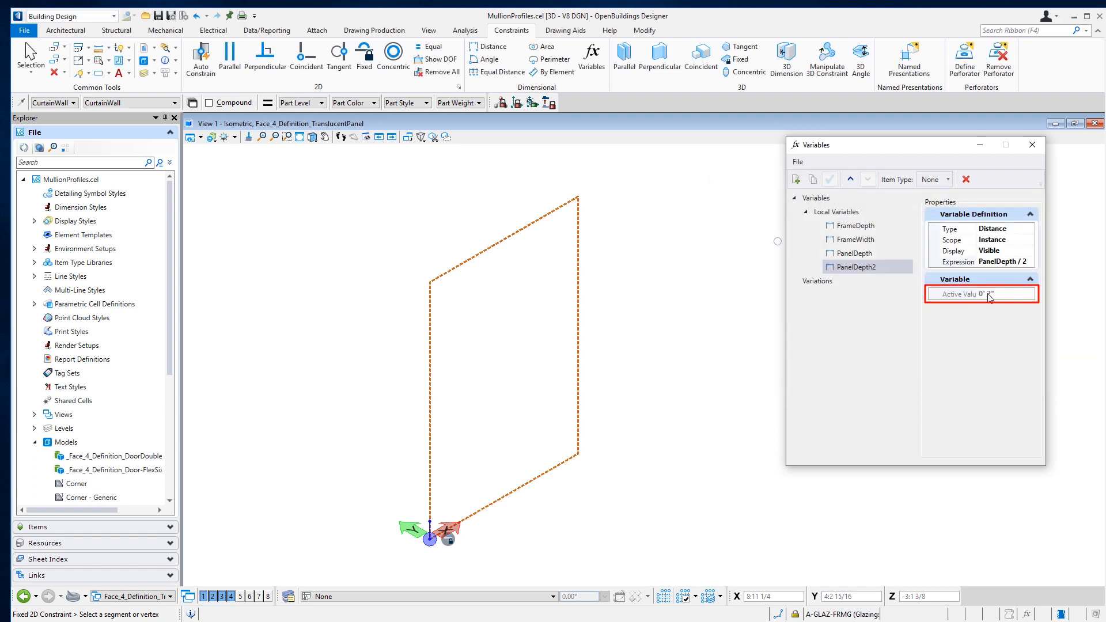
- Duplicate the FrameDepth local variable and name the copy FrameDepth2
left_click(876, 227)
right_click(876, 229)
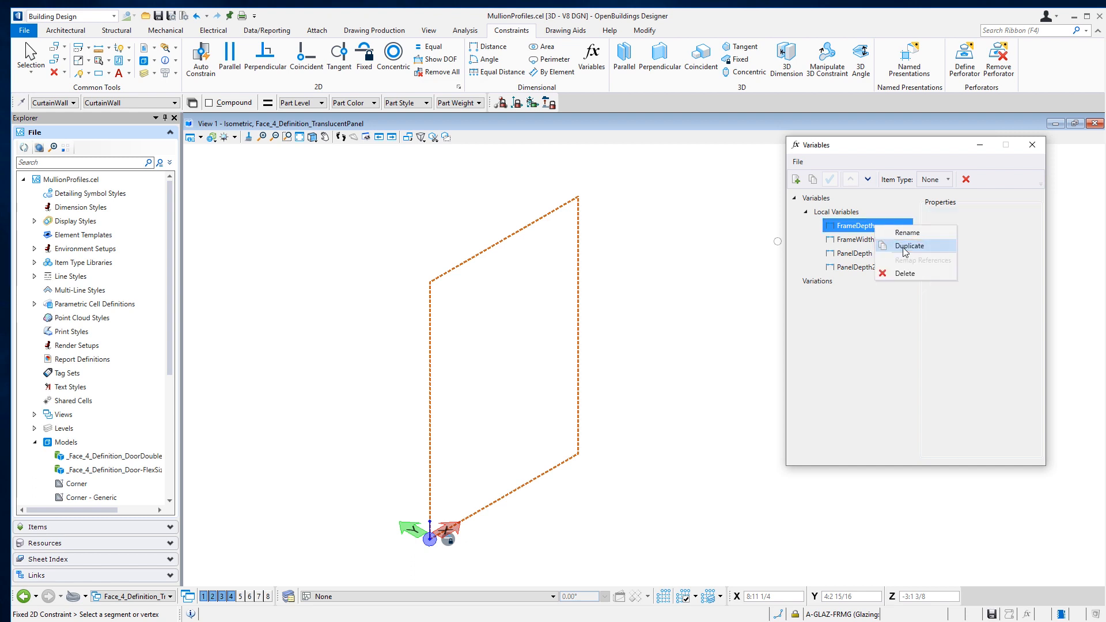
left_click(905, 246)
left_click_drag(871, 283, 909, 282)
type("2")
key("Return")
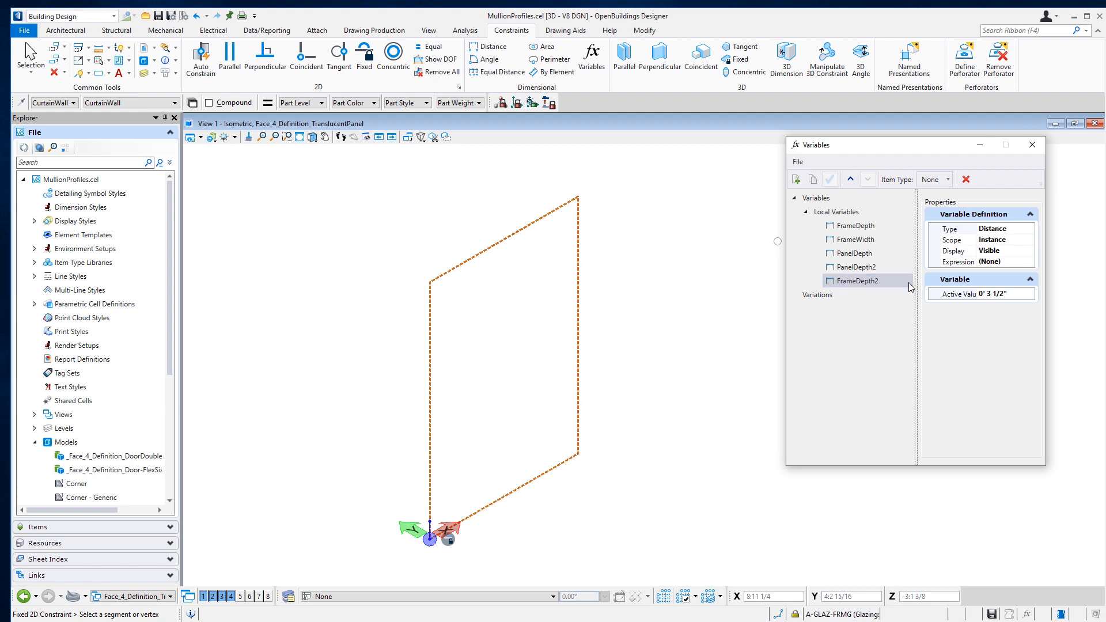
- Define the expression of FrameDepth2 as FrameDepth / 2, and test it before accepting
left_click(1008, 261)
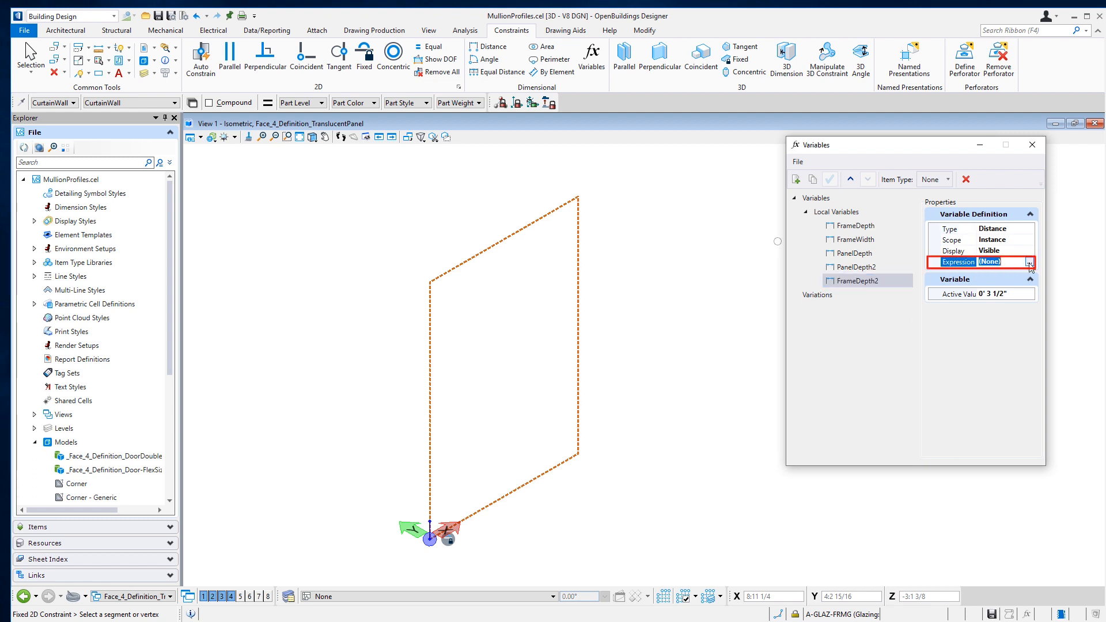
left_click(1030, 261)
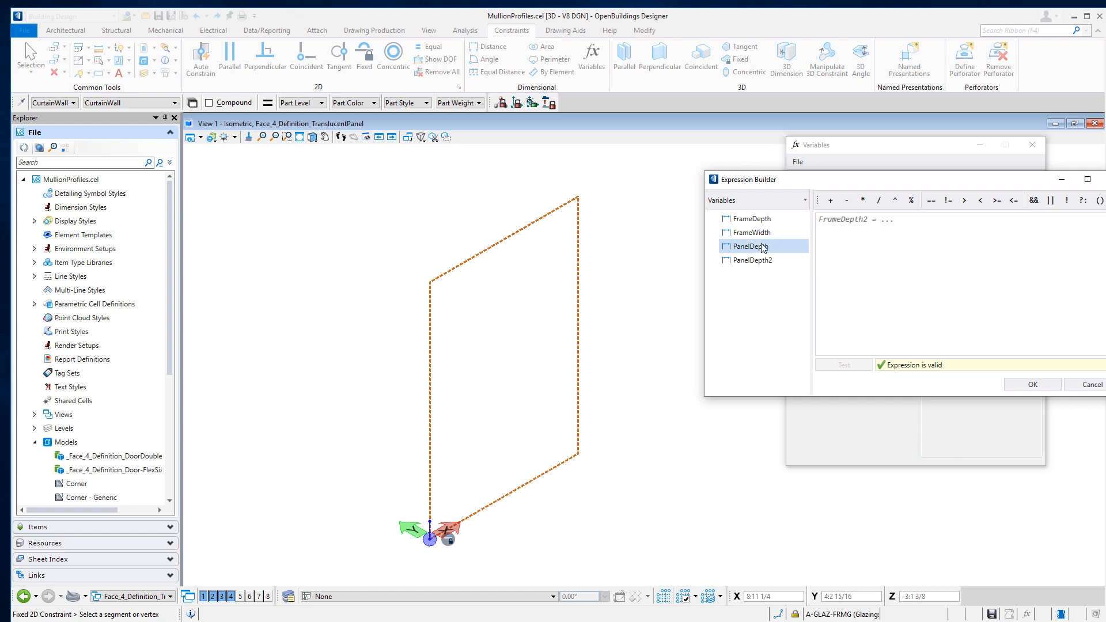
left_click(755, 220)
double_click(760, 222)
left_click(879, 200)
type("2")
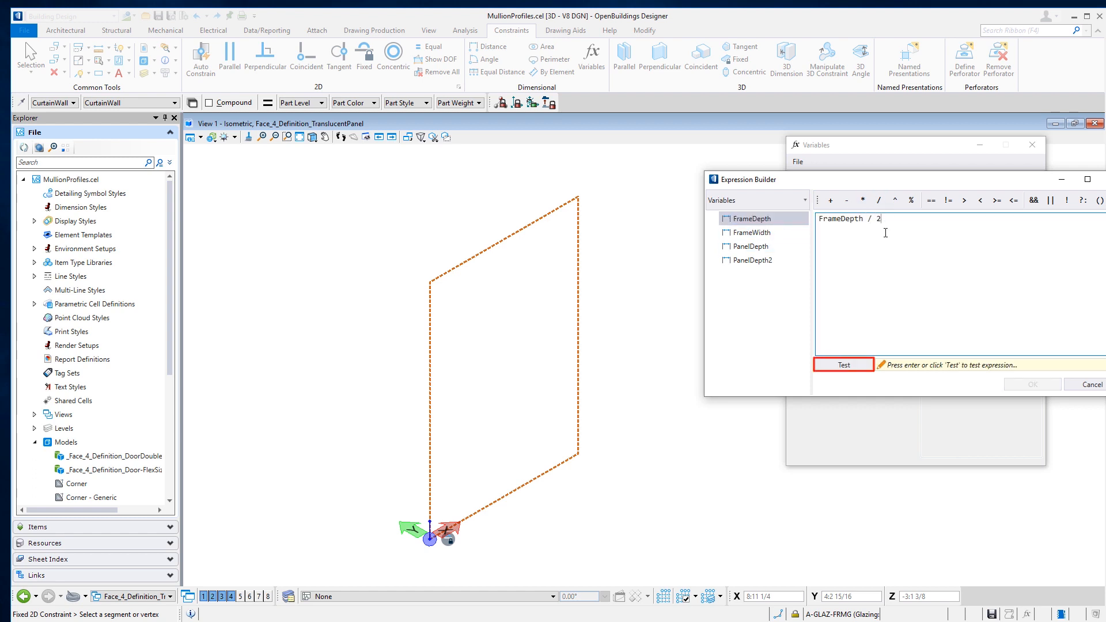
left_click(851, 367)
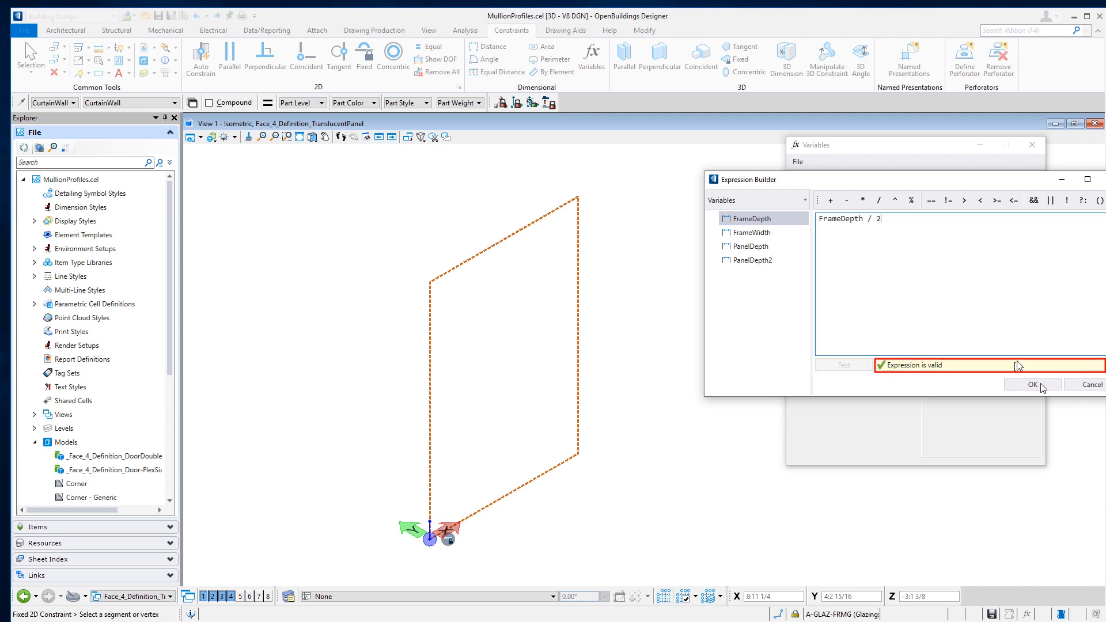
left_click(1042, 387)
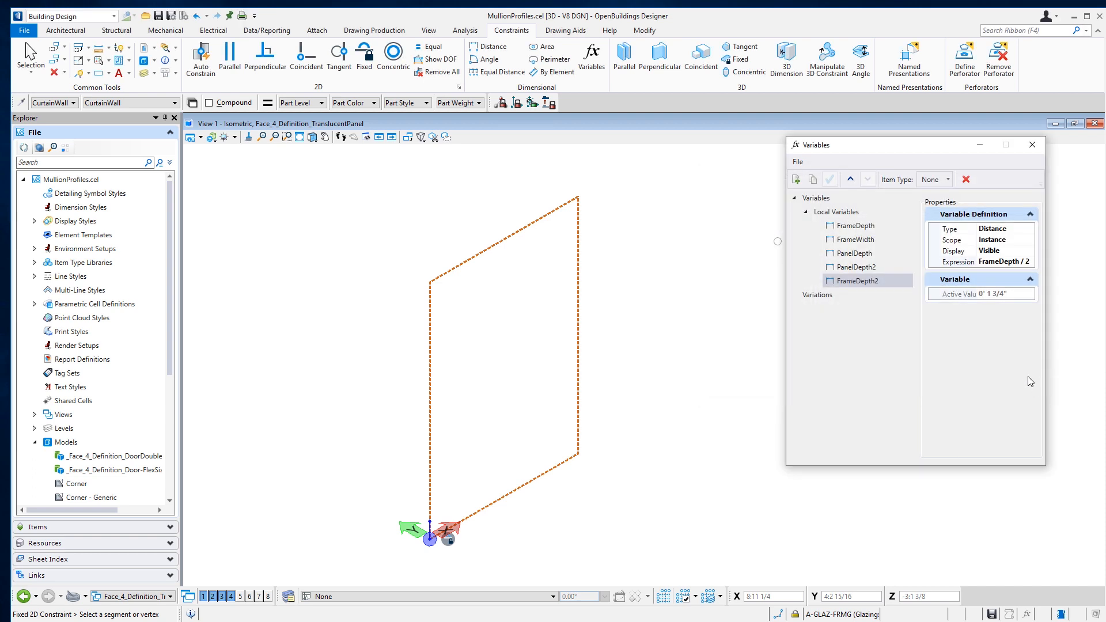
- Add a new local variable named NumX
left_click(836, 212)
left_click(796, 180)
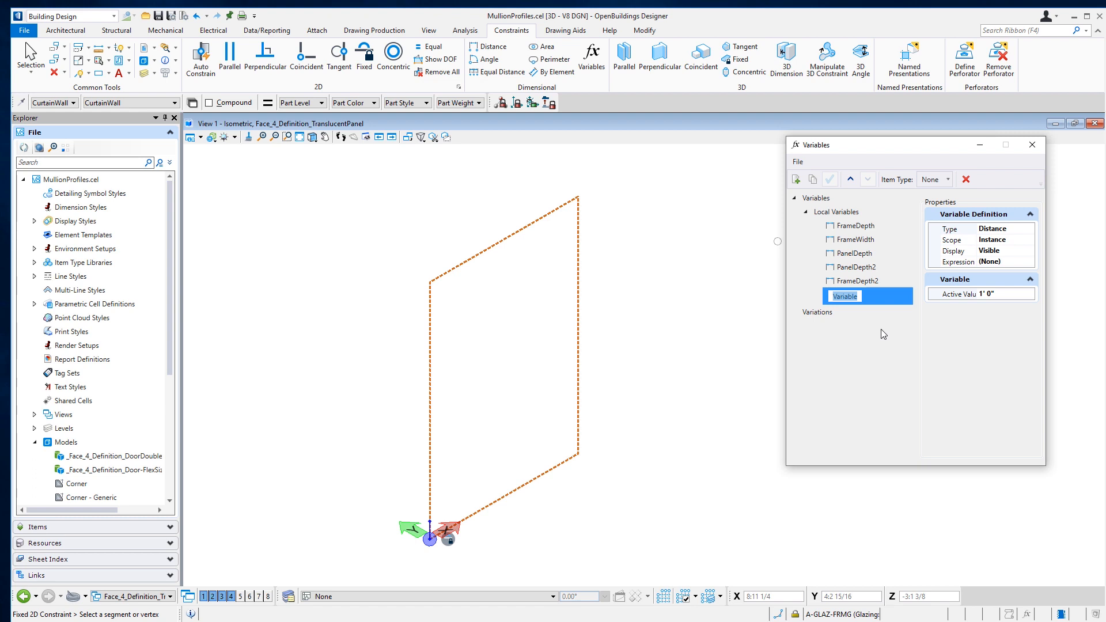
type("NumX")
key("Return")
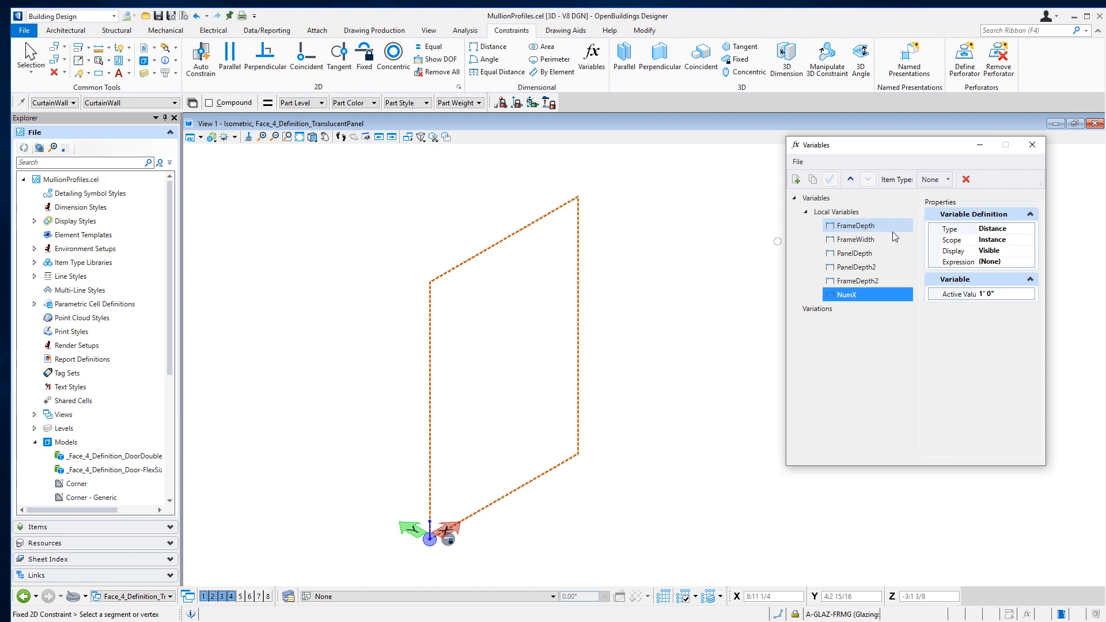
- Change the NumX variable's type to Integer and set its active value to 2
left_click(1009, 233)
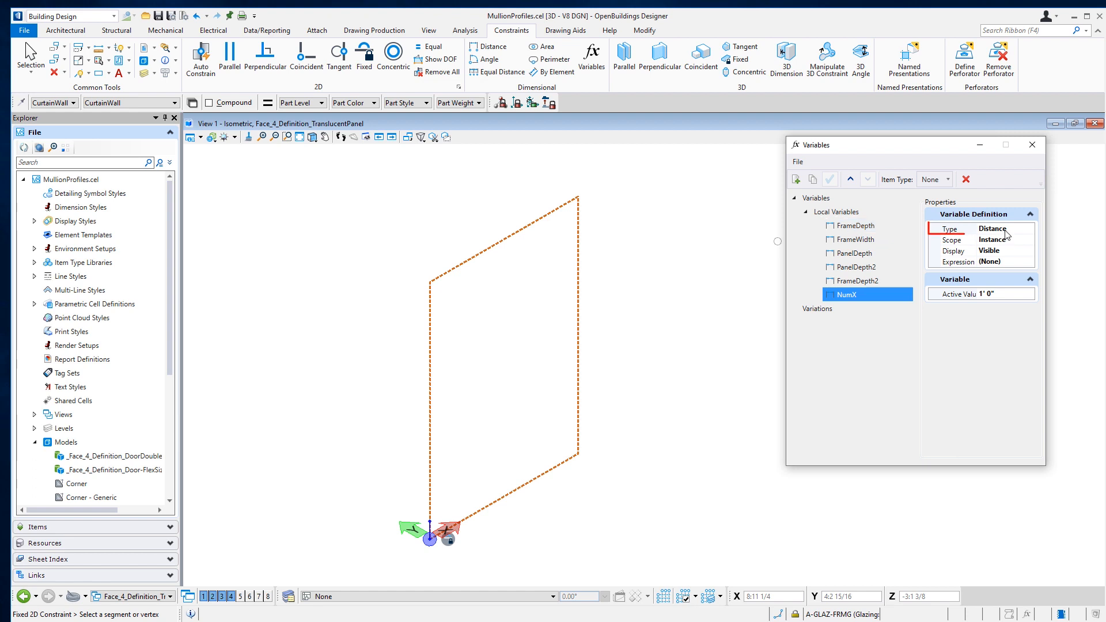
left_click(1030, 230)
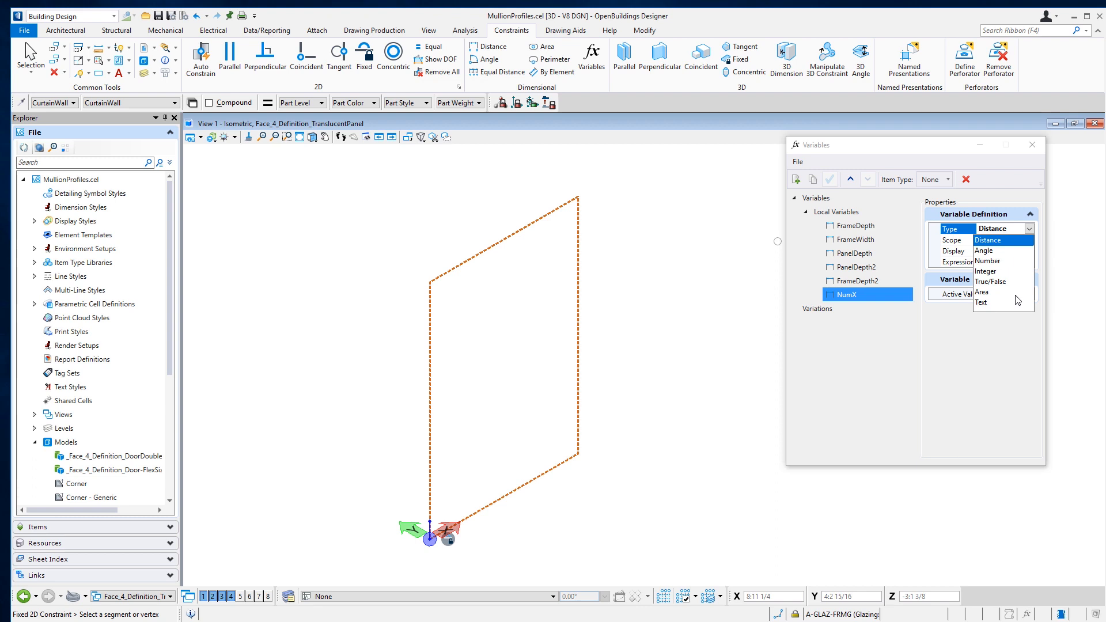
left_click(994, 272)
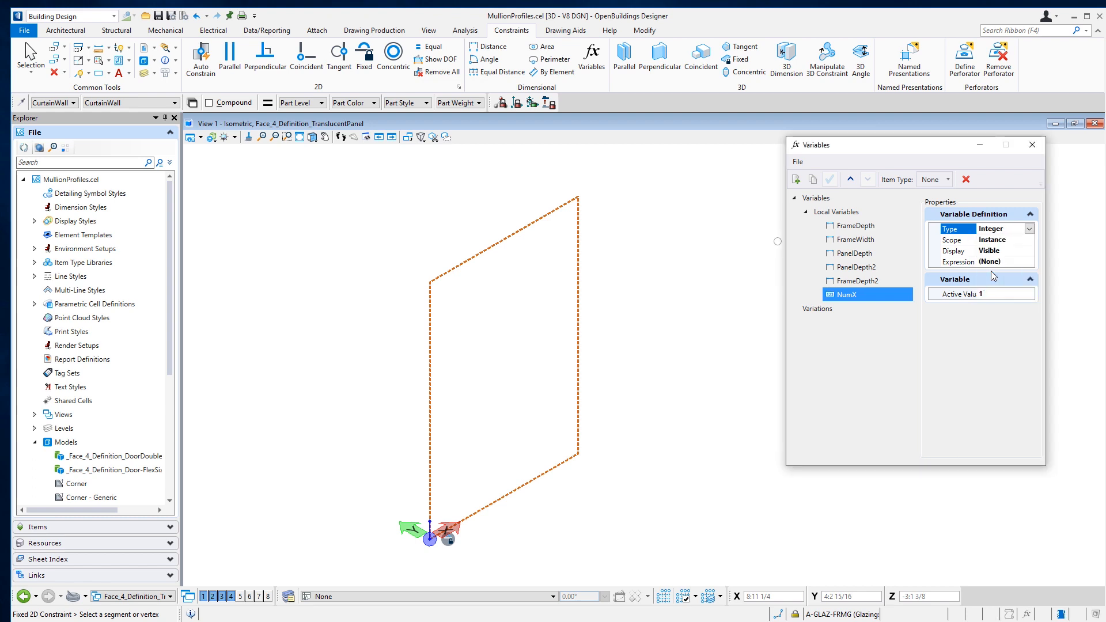
left_click(992, 295)
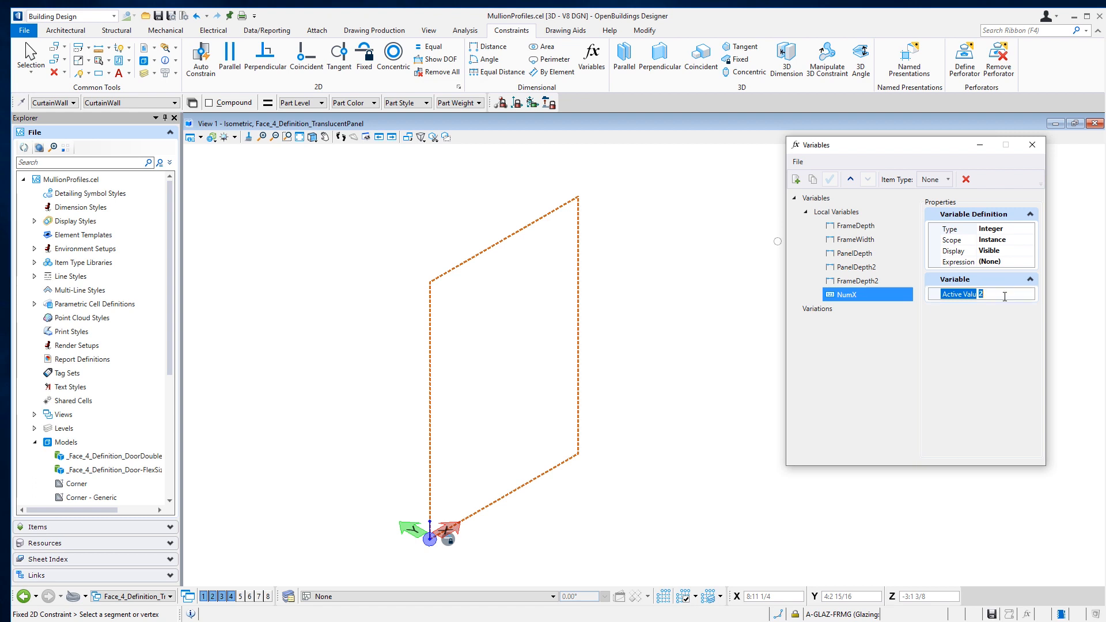
- Duplicate the NumX local variable and name the copy NumY
right_click(883, 294)
left_click(890, 314)
left_click(863, 310)
left_click_drag(850, 310, 882, 310)
type("Y")
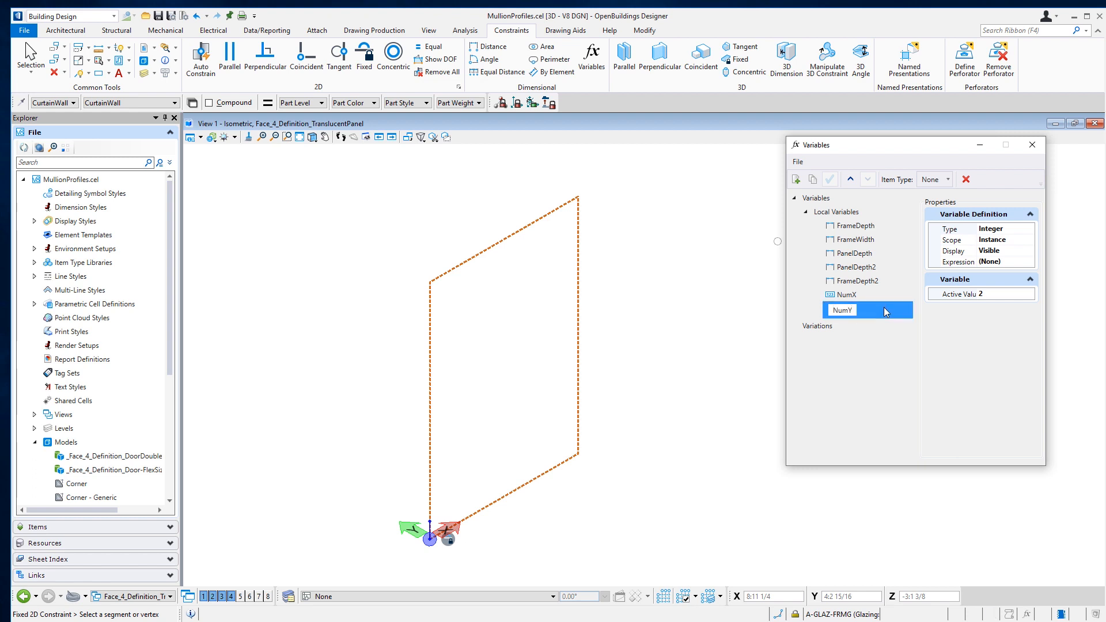
key("Return")
- Set the active value of the NumY variable to 3
left_click(996, 297)
double_click(981, 295)
type("3")
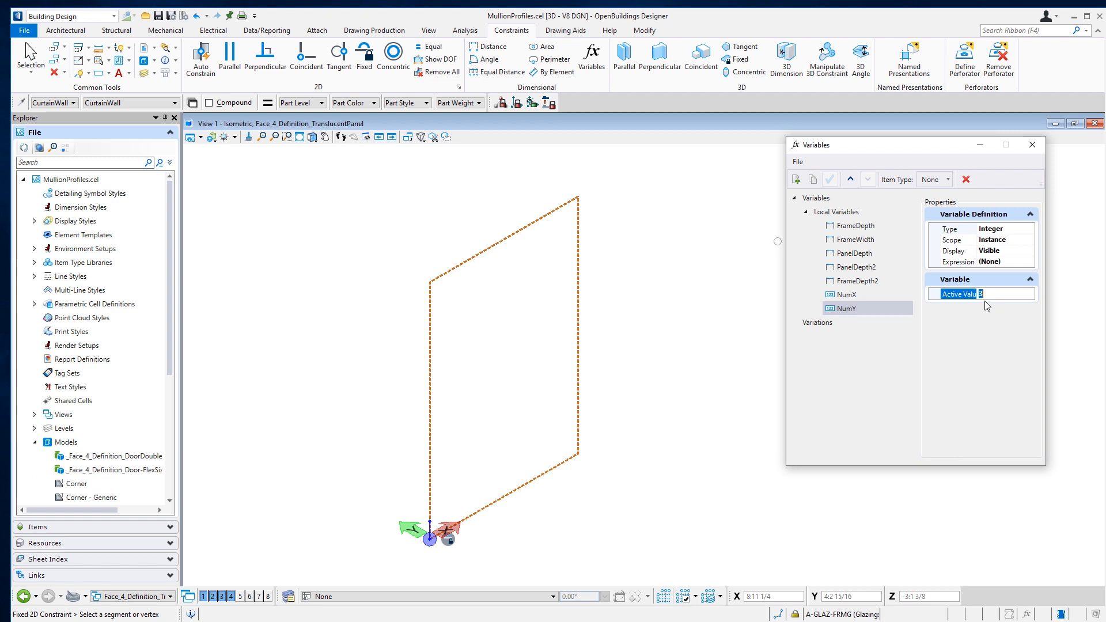
left_click(852, 379)
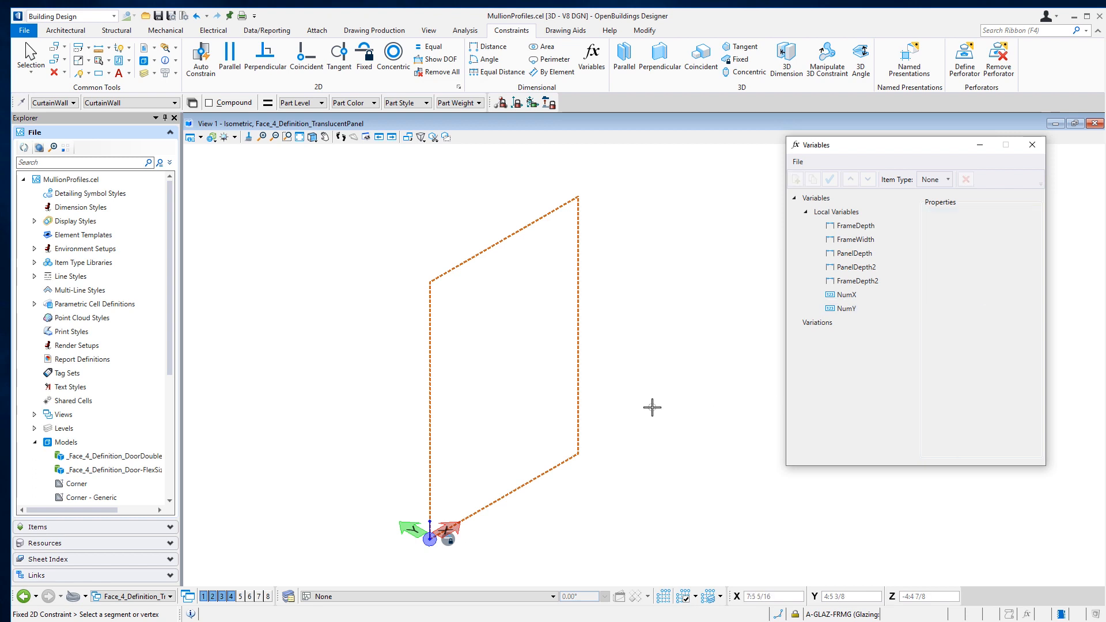
key("3")
key("1")
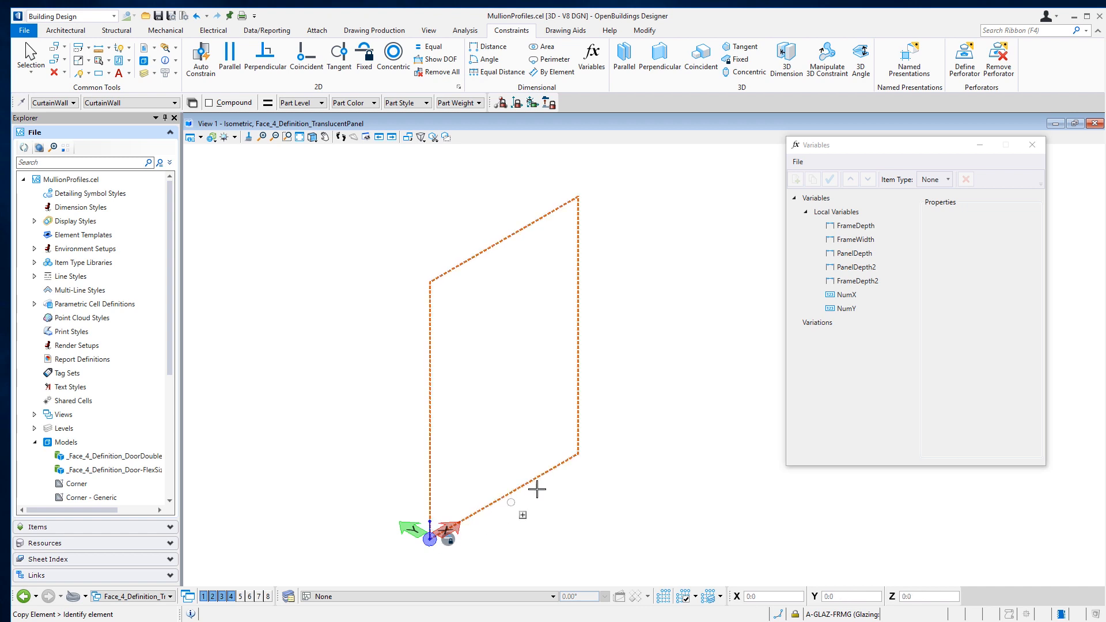
key("q")
key("1")
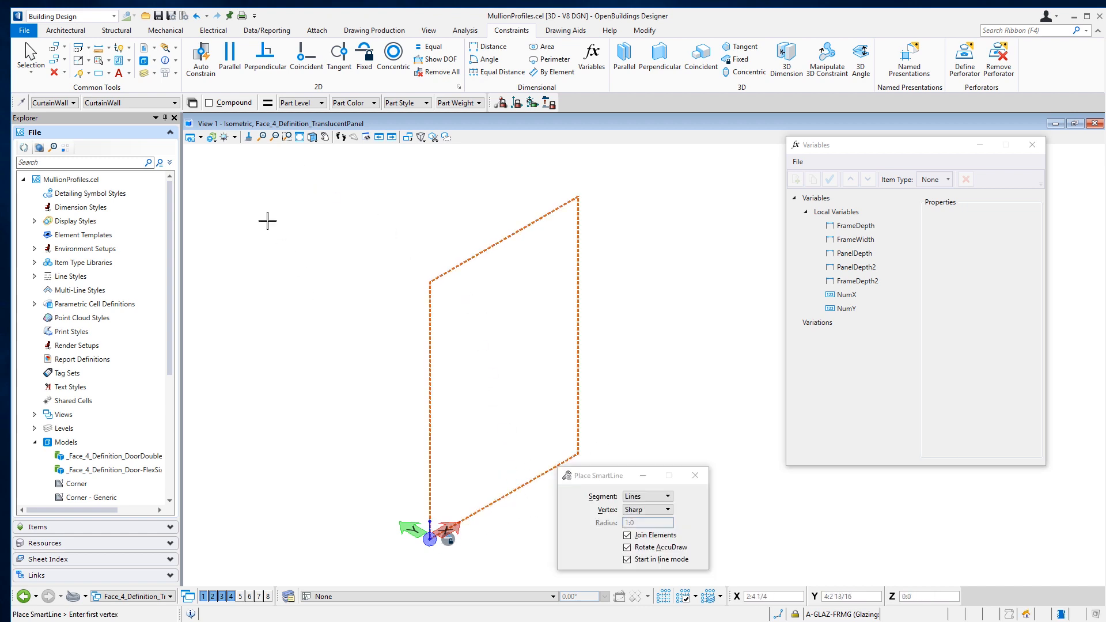
- Match the active element settings to the dashed panel outline using SmartMatch
left_click(110, 61)
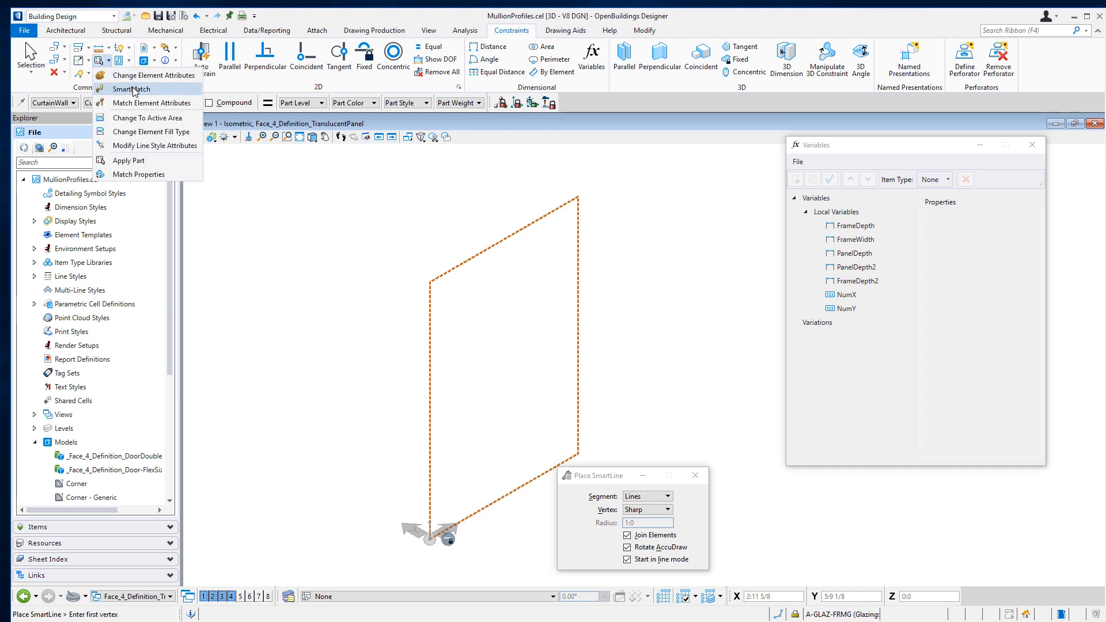
left_click(132, 90)
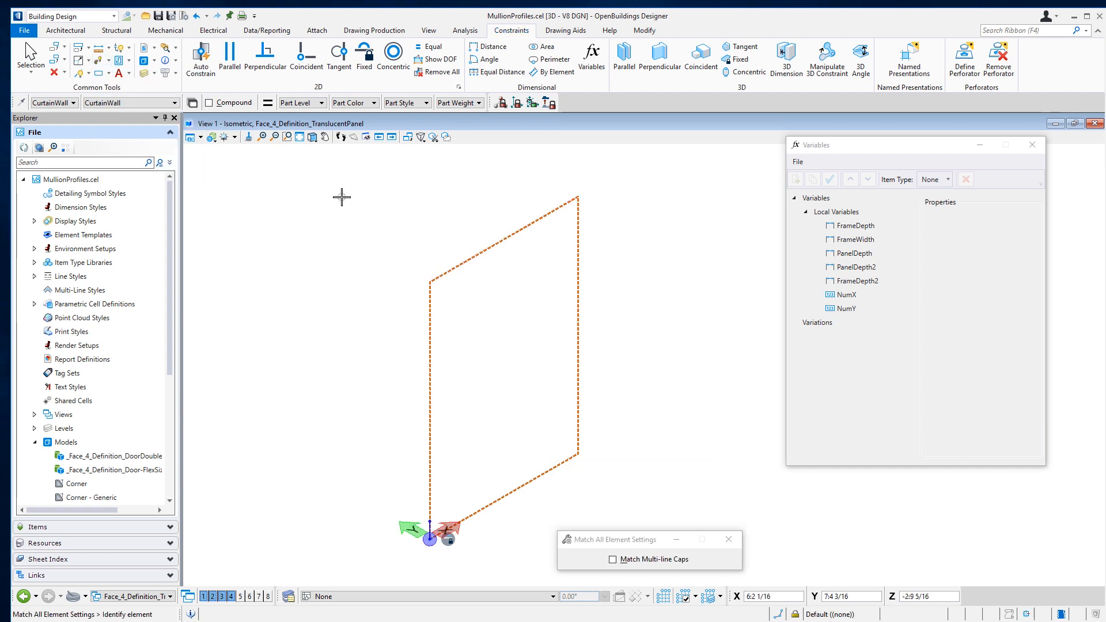
- Draw two separate SmartLines from the origin, one along the outline's vertical edge and one along its bottom edge
left_click(80, 73)
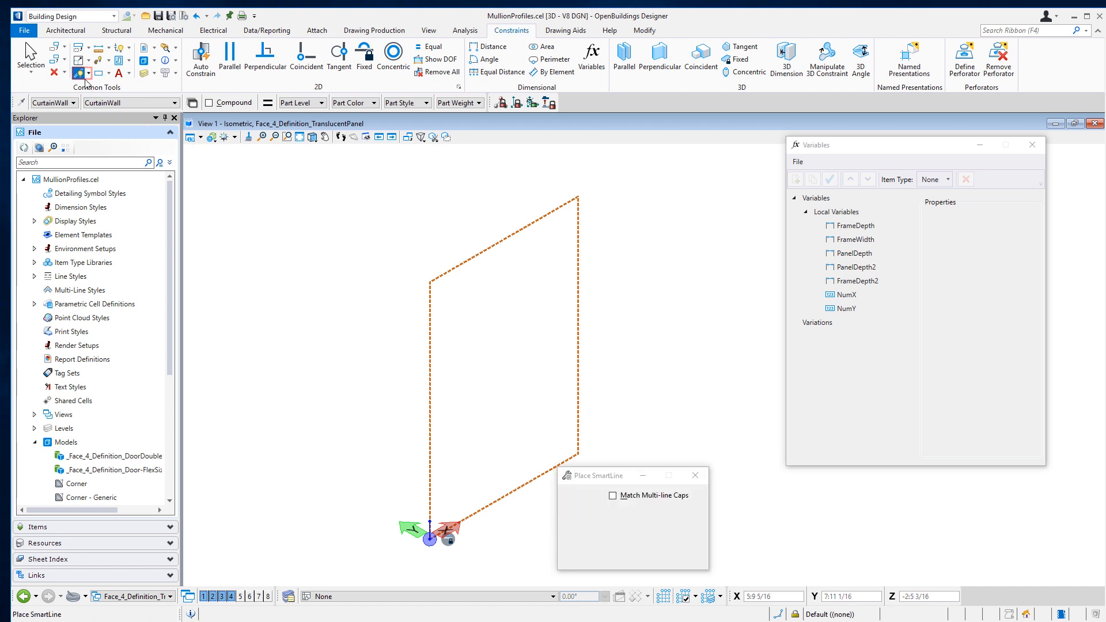
left_click(430, 537)
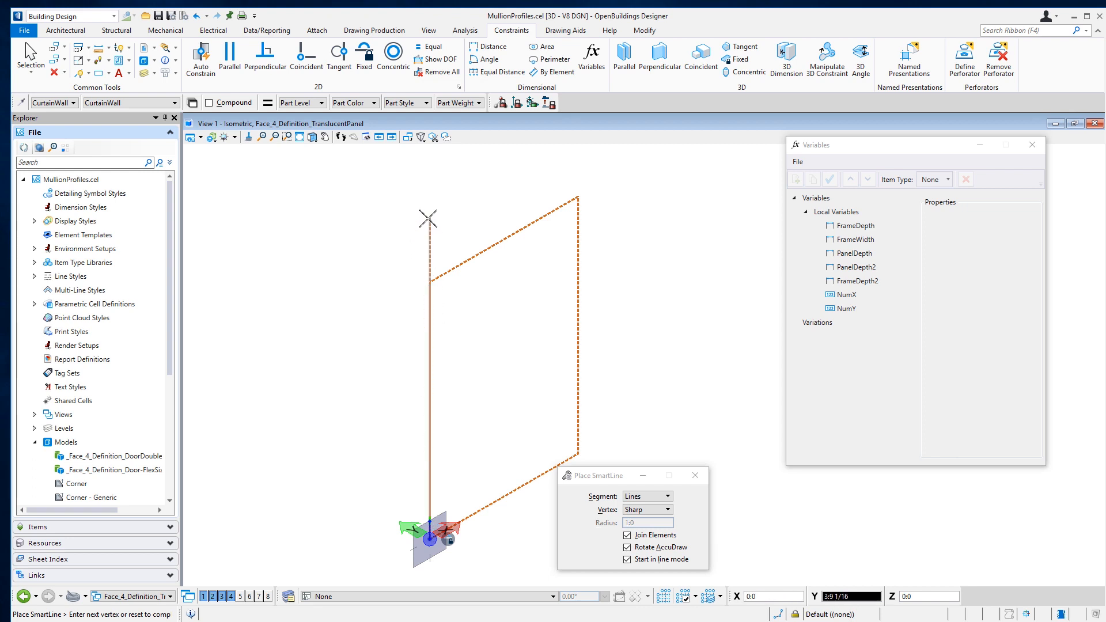
left_click(430, 282)
right_click(404, 522)
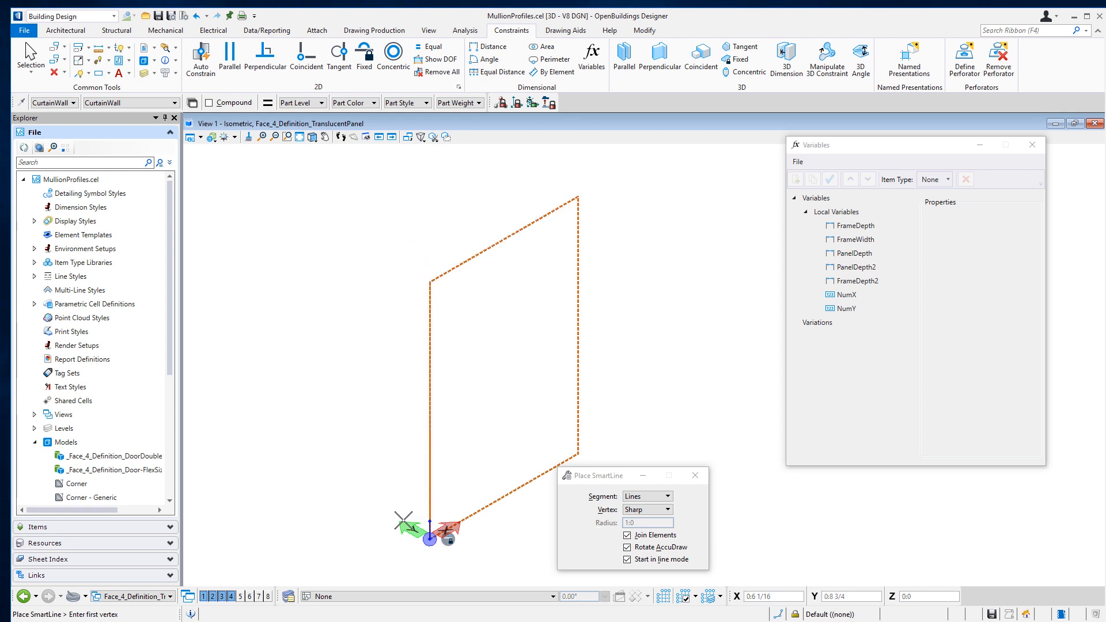
left_click(429, 539)
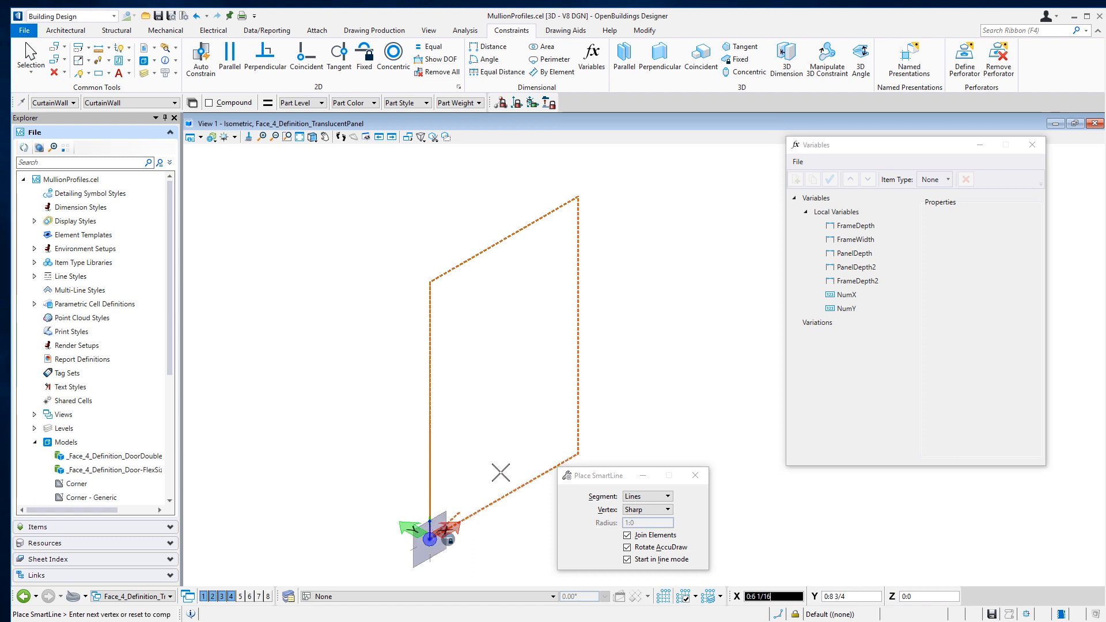
left_click(578, 454)
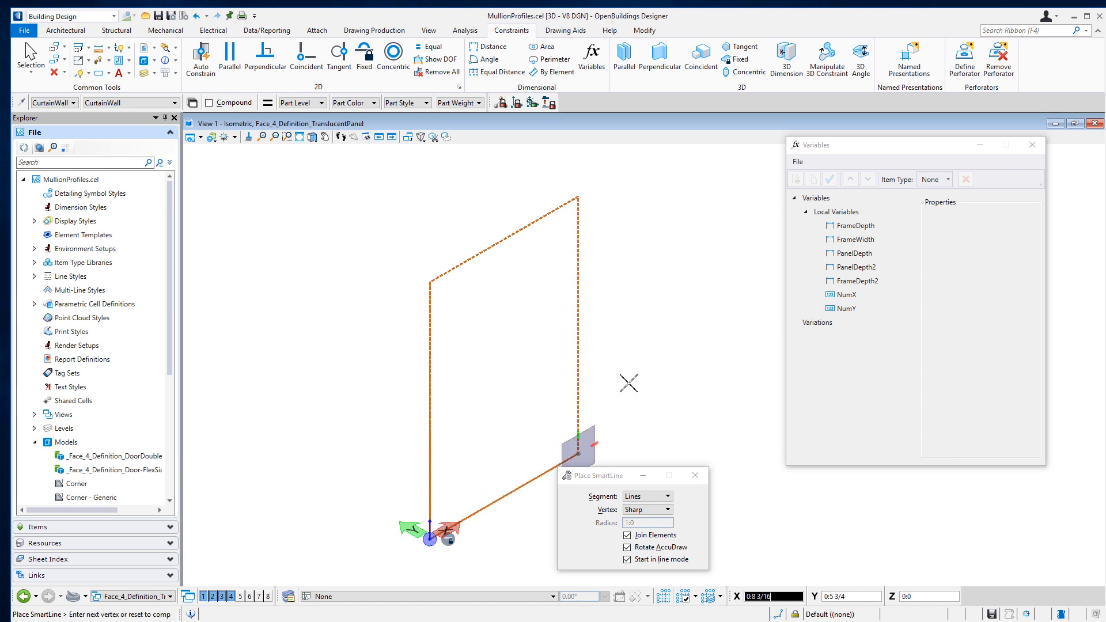
right_click(629, 383)
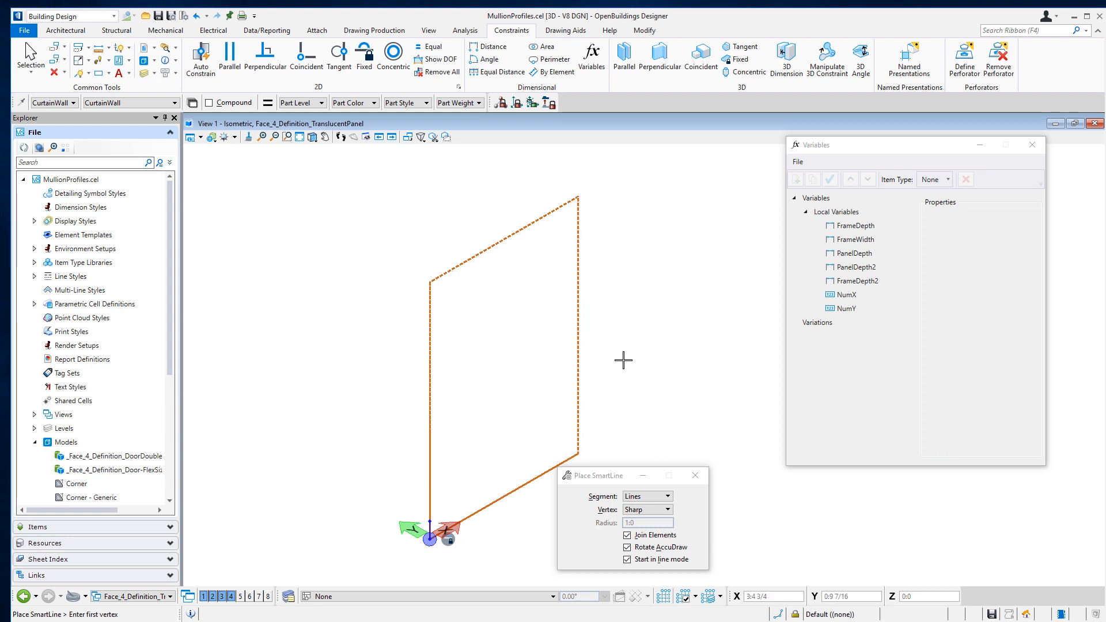
key("ctrl+z")
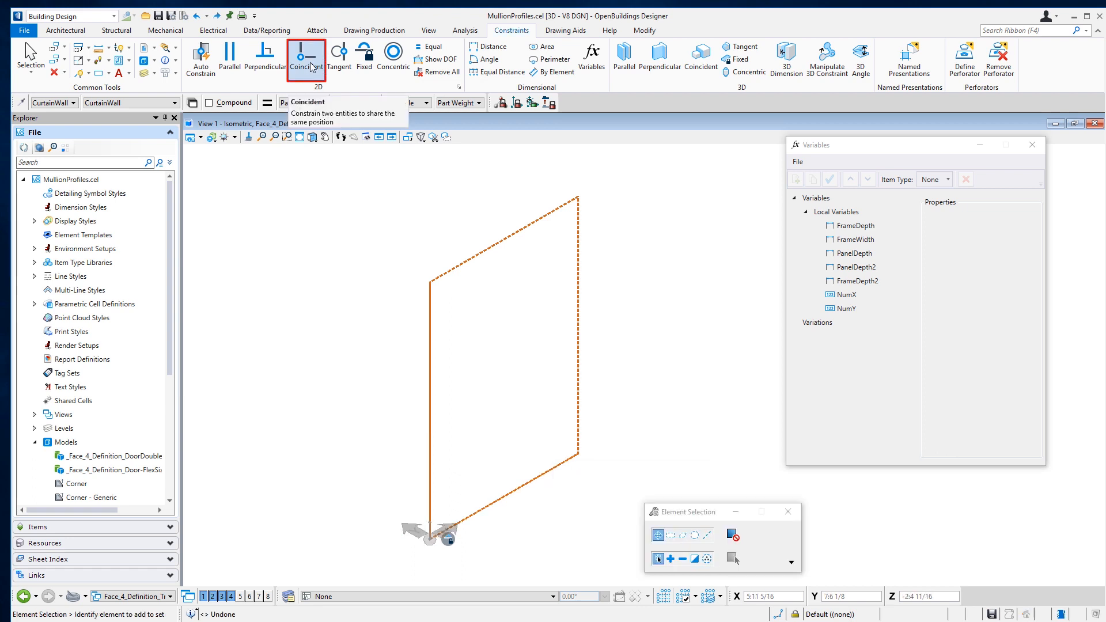
- Apply Coincident 2D constraints between each new line and the outline edge it overlies, bottom edge first, vertical edge second
left_click(310, 67)
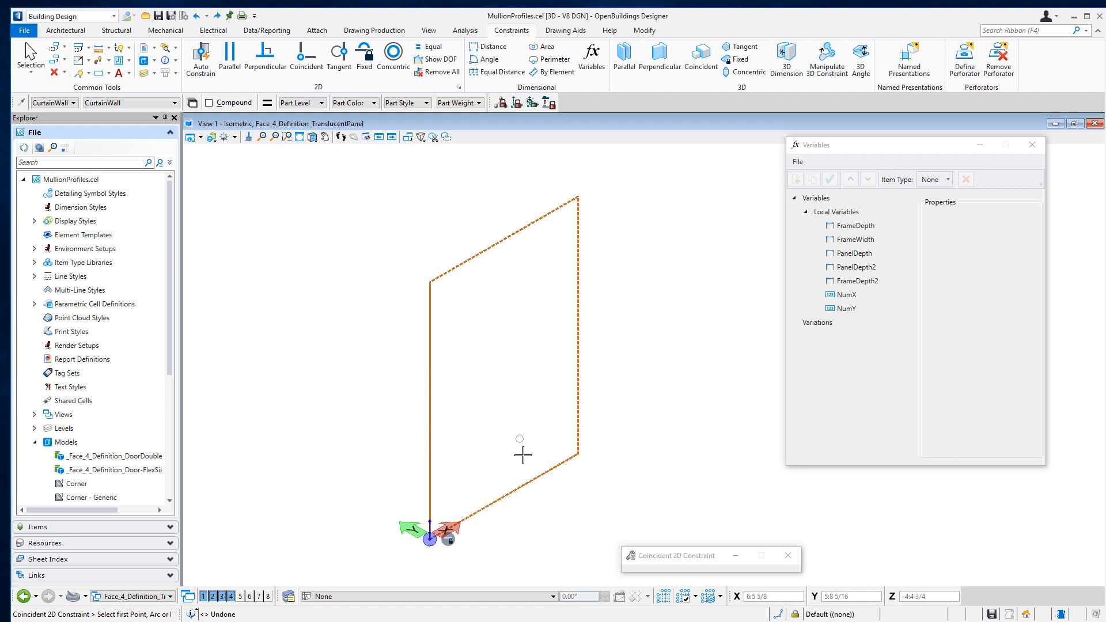
left_click(525, 485)
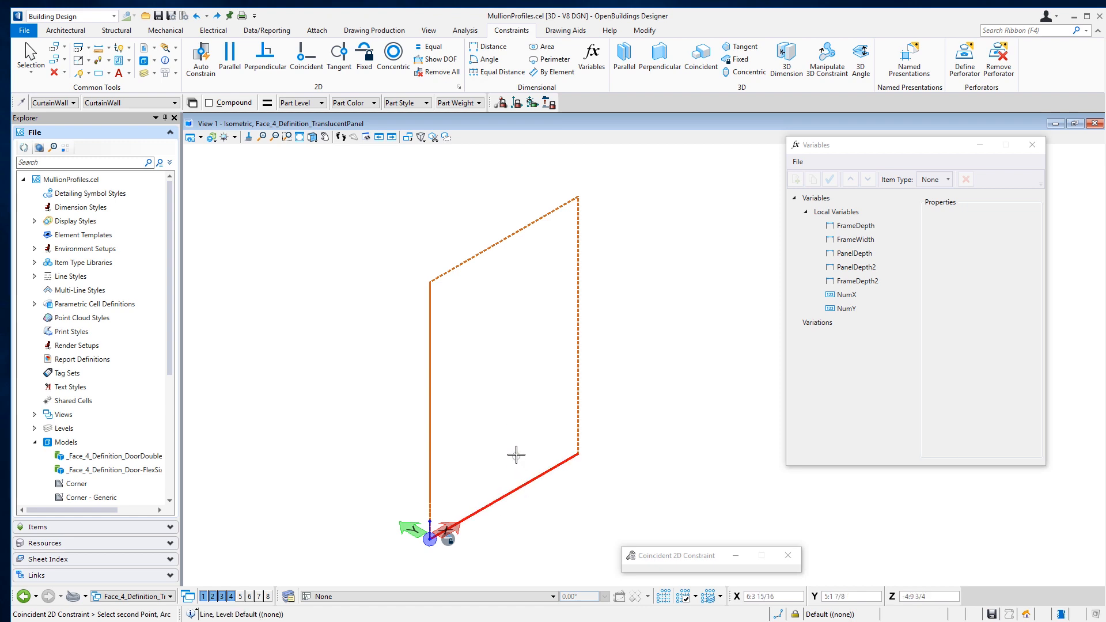
left_click(525, 483)
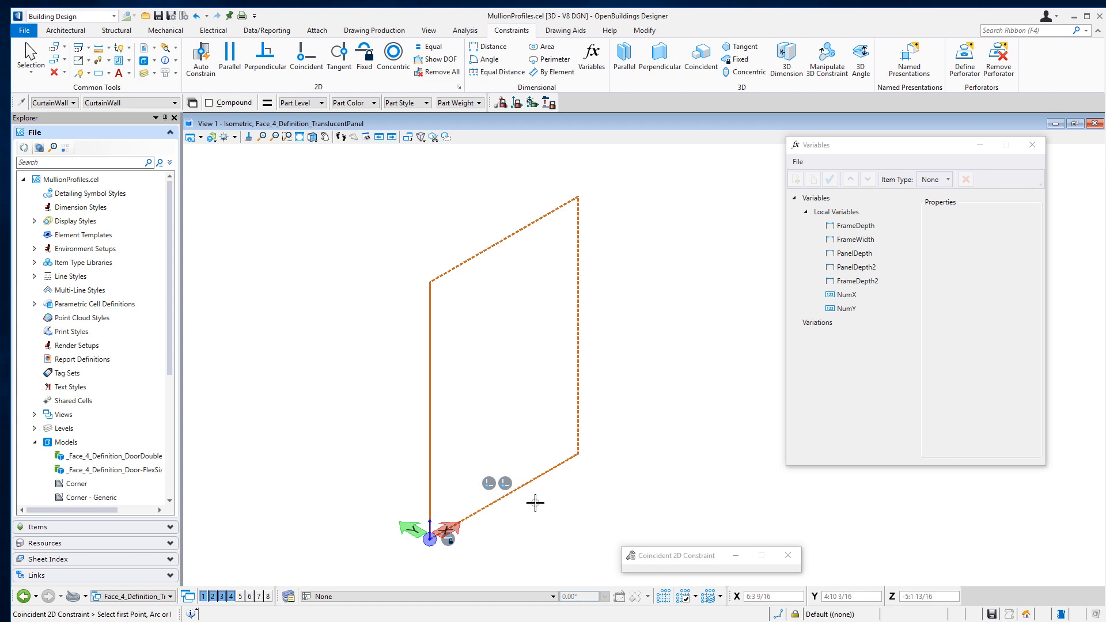
left_click(437, 403)
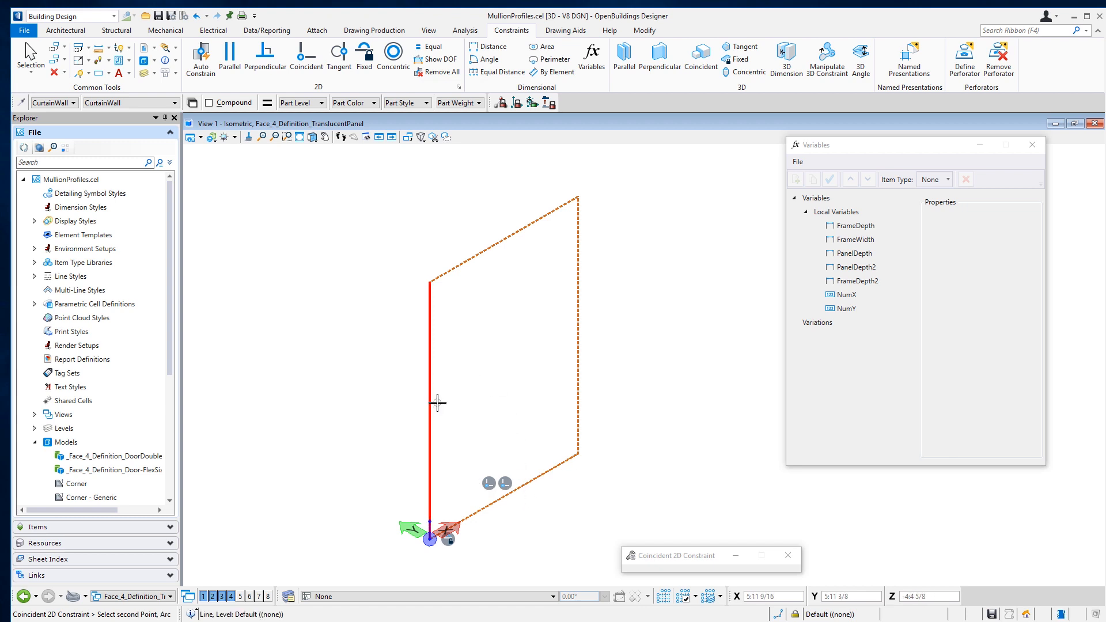
left_click(430, 402)
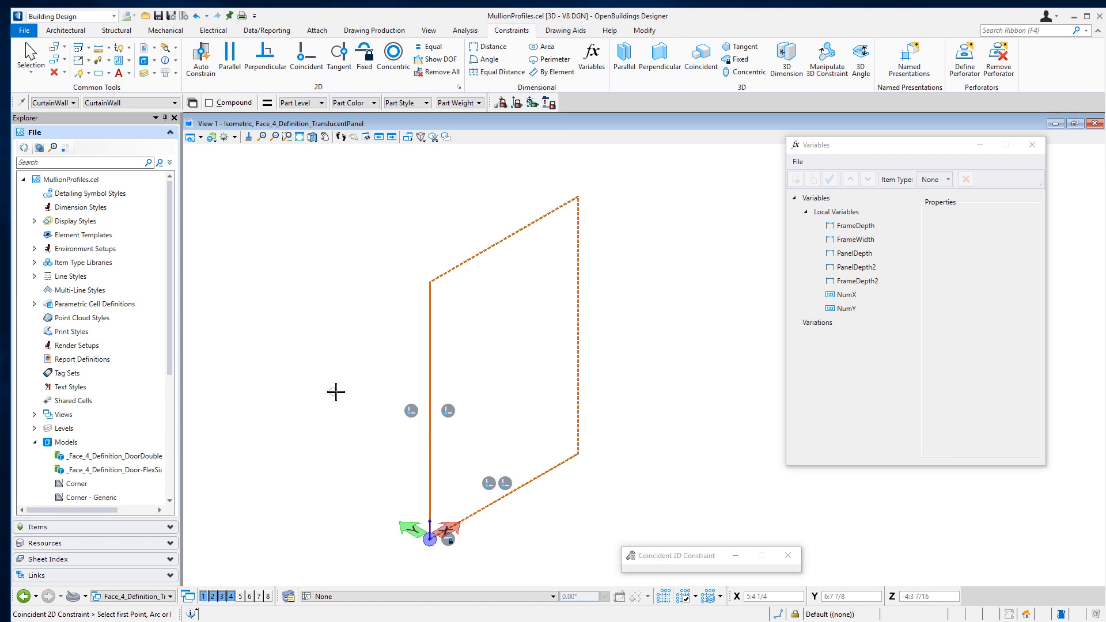
- Apply Equal 2D constraints so the bottom and vertical lines match the lengths of their corresponding outline edges
left_click(433, 48)
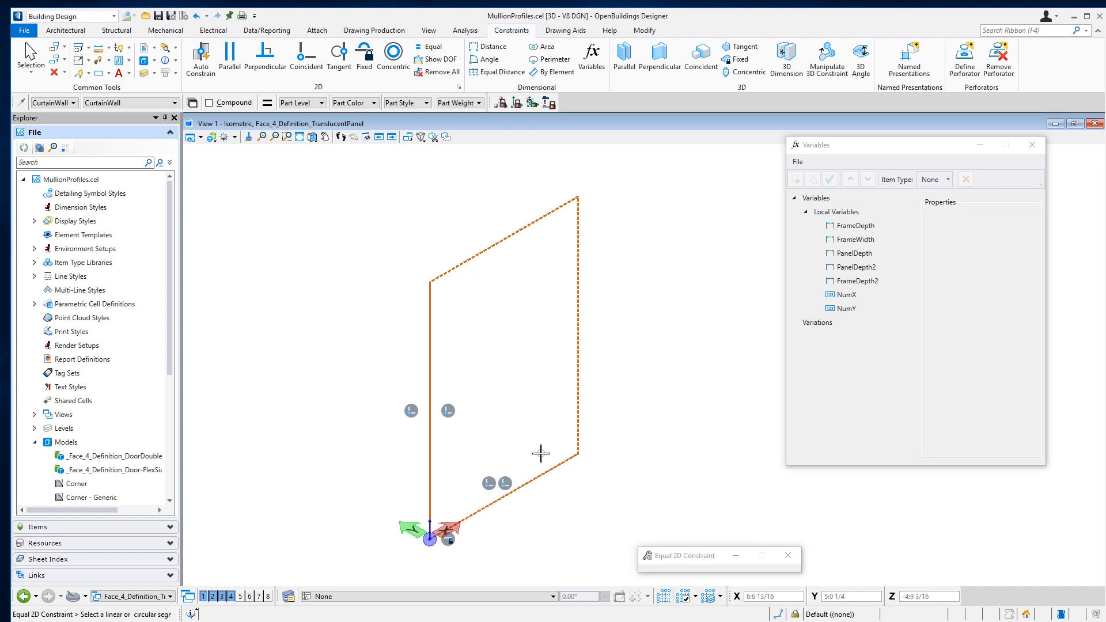
left_click(537, 473)
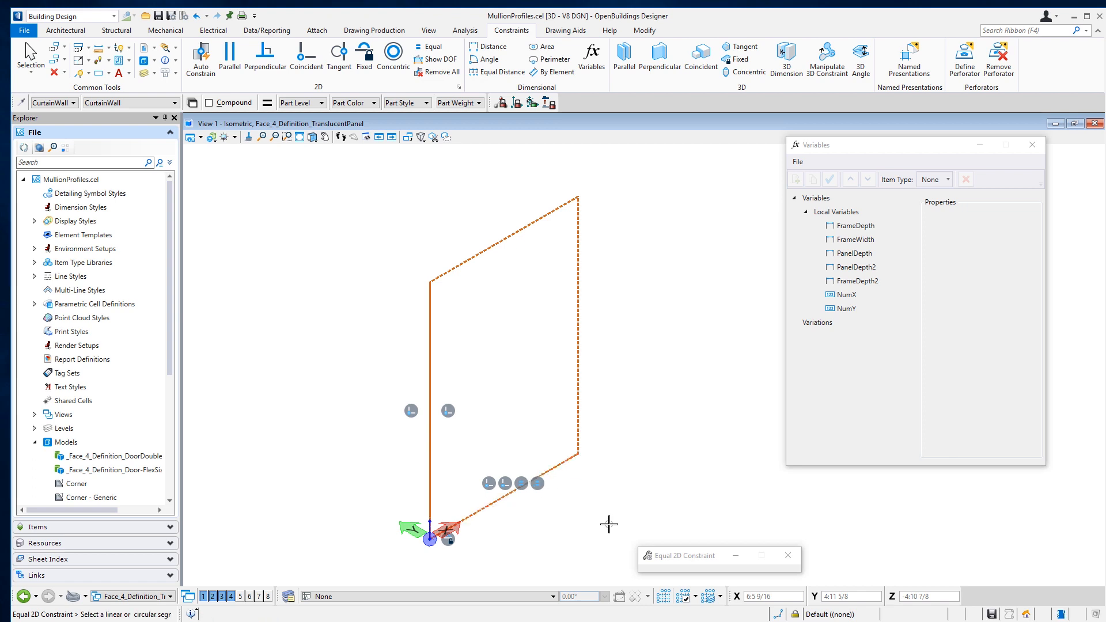
left_click(431, 360)
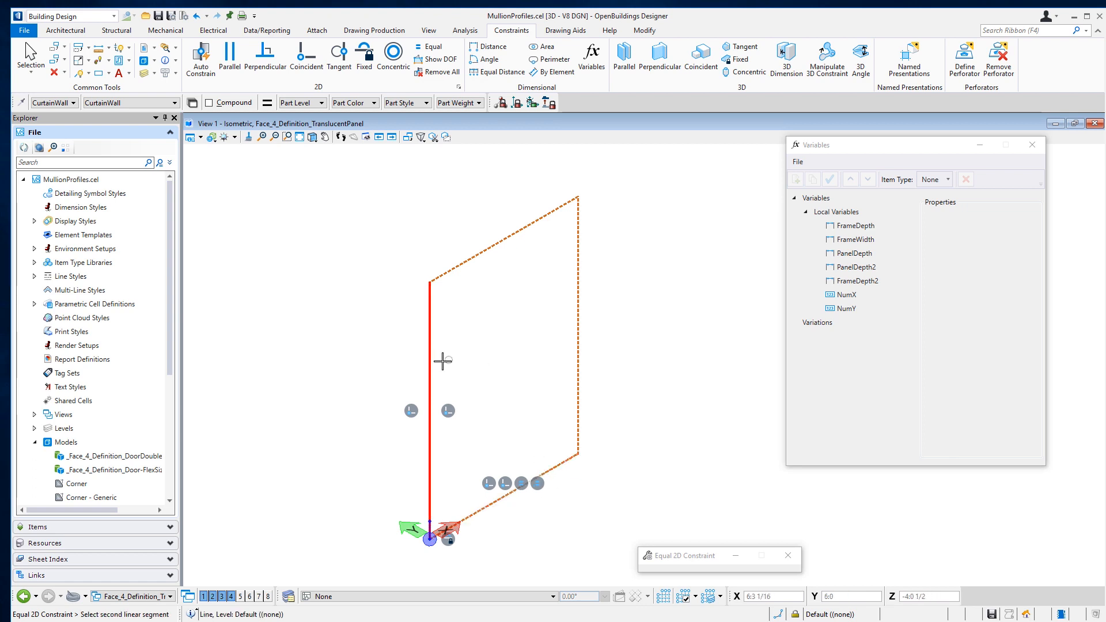
left_click(430, 361)
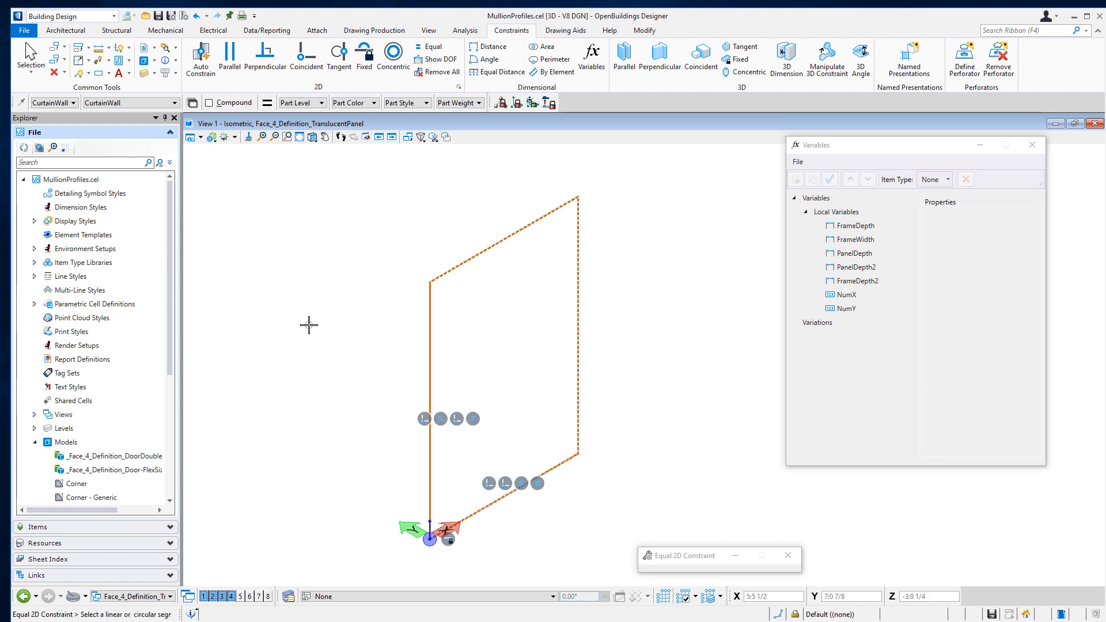
- Test the constraints by pulling the outline's lower corner opposite the origin outward, and undo that move
left_click(30, 55)
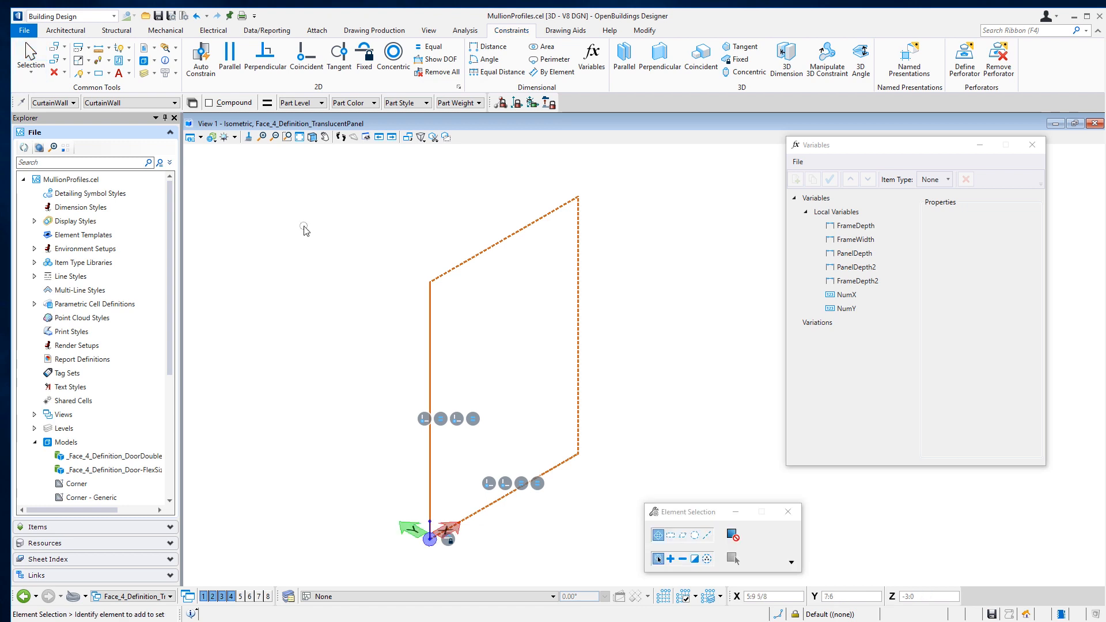
left_click(580, 353)
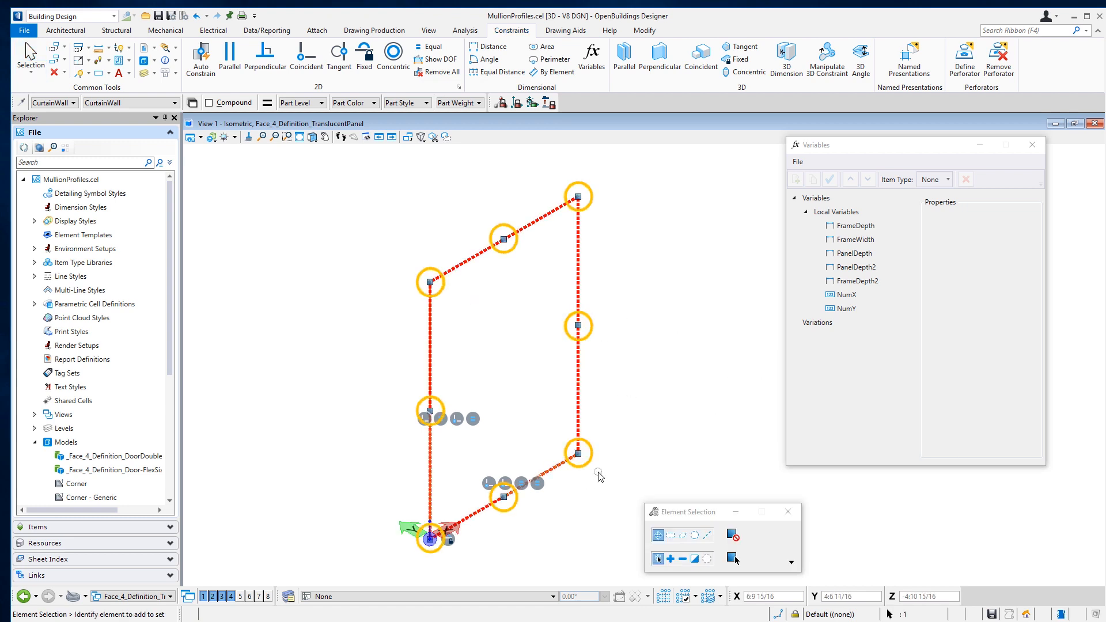
left_click(578, 454)
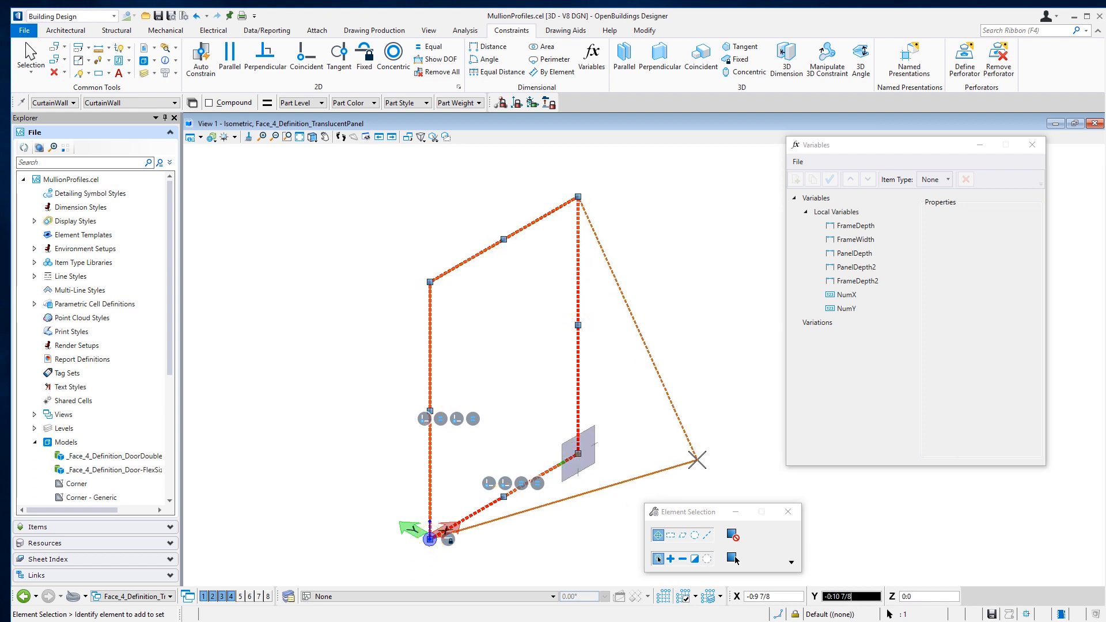
left_click(698, 461)
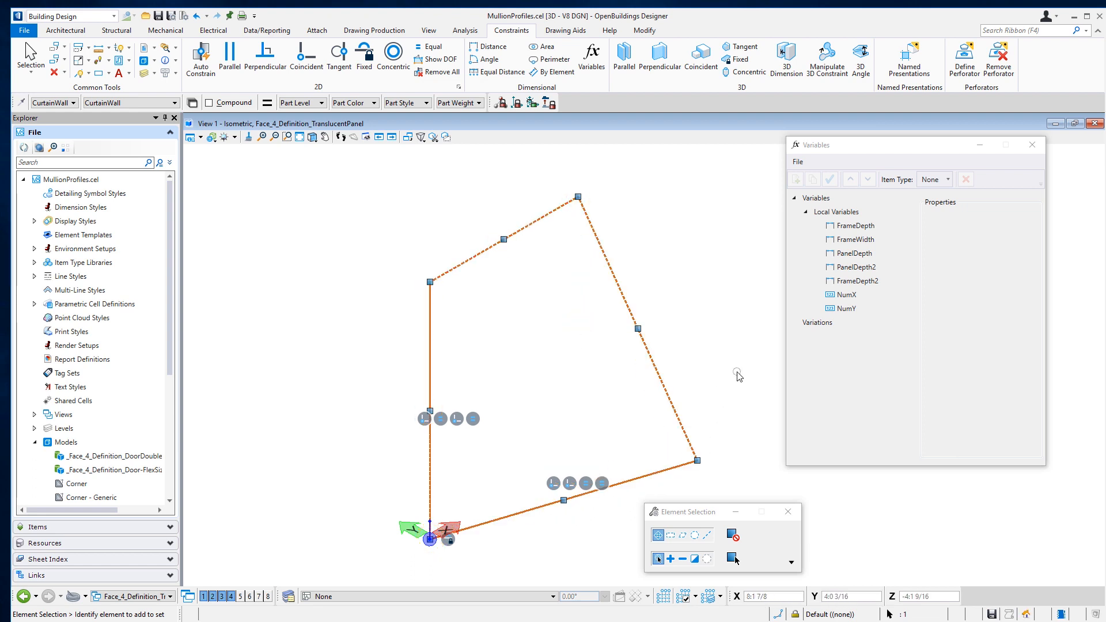
left_click(739, 376)
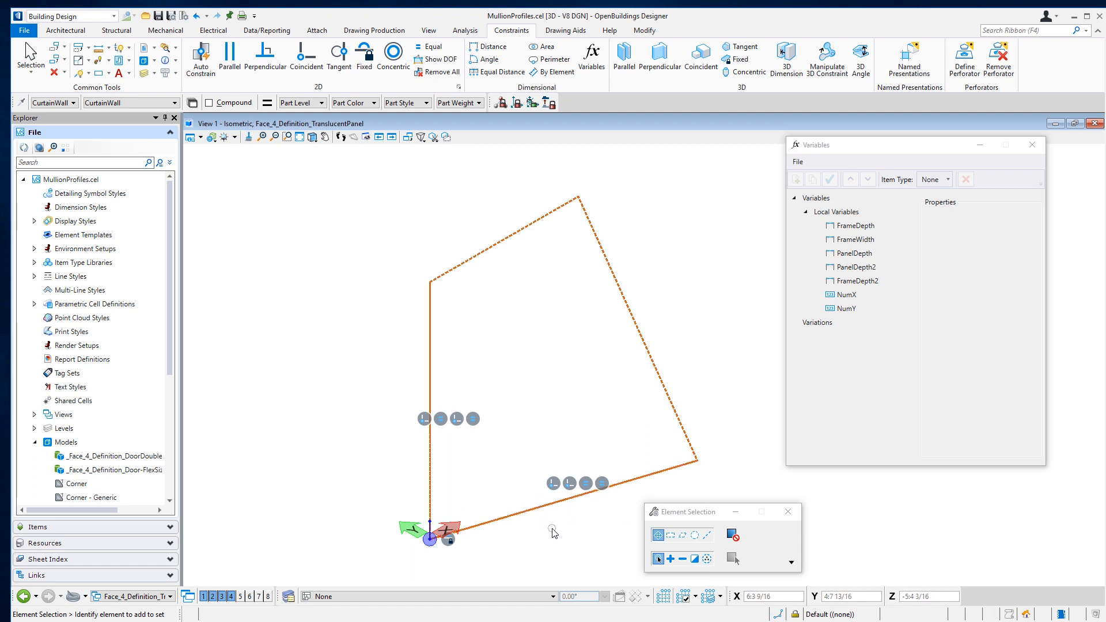
key("ctrl+z")
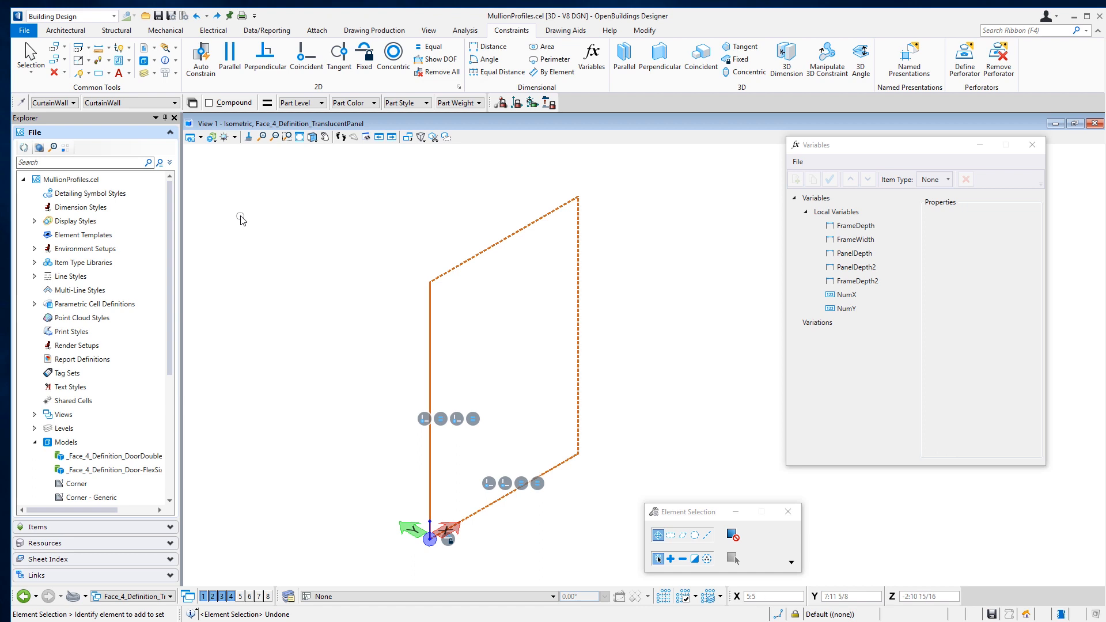
- Set the active part to matl_CurtainWall_Frame1 and switch to the Modeling workflow
left_click(143, 109)
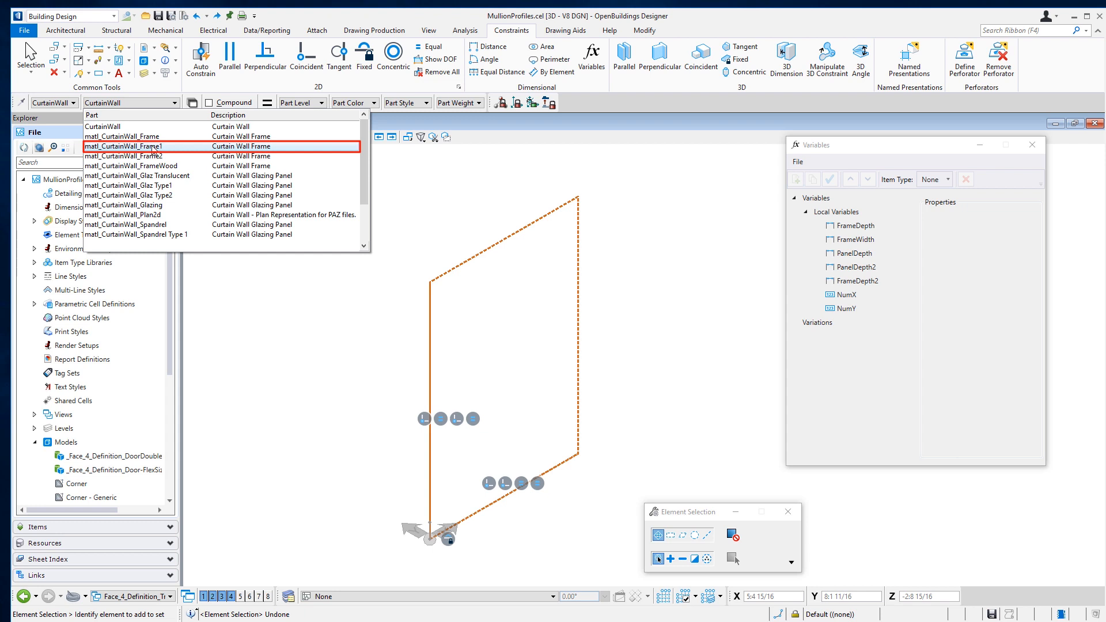
left_click(154, 148)
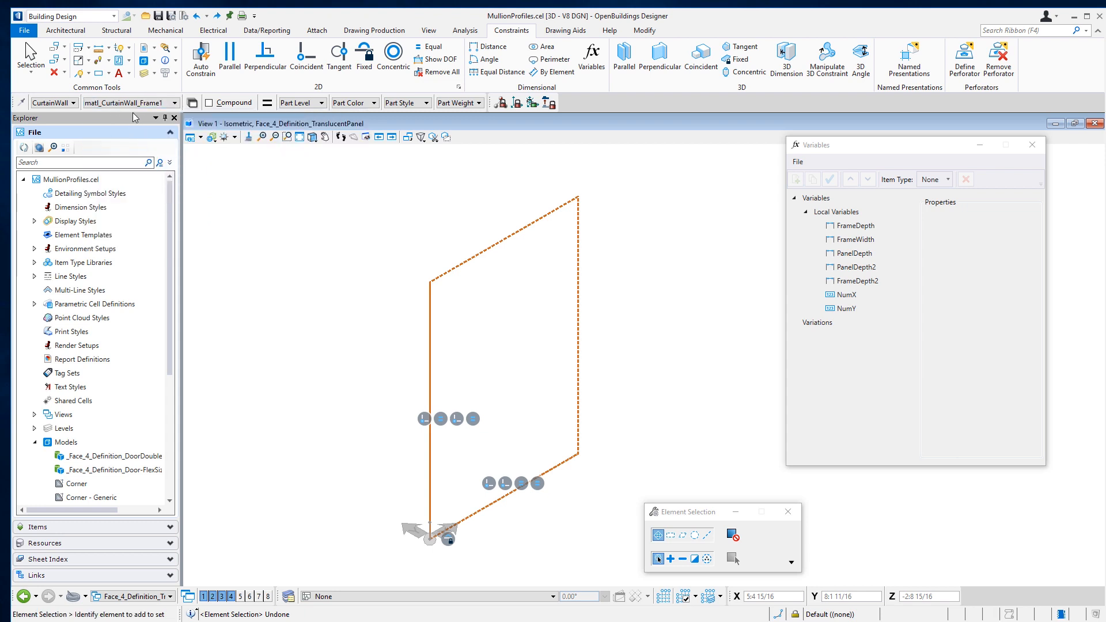
left_click(92, 17)
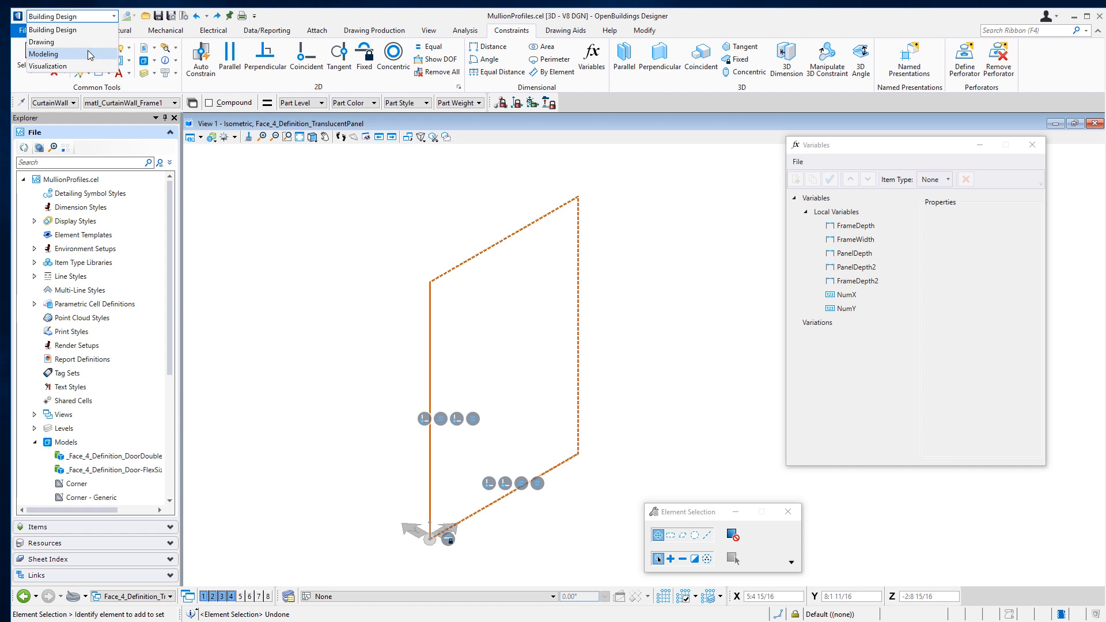
left_click(90, 53)
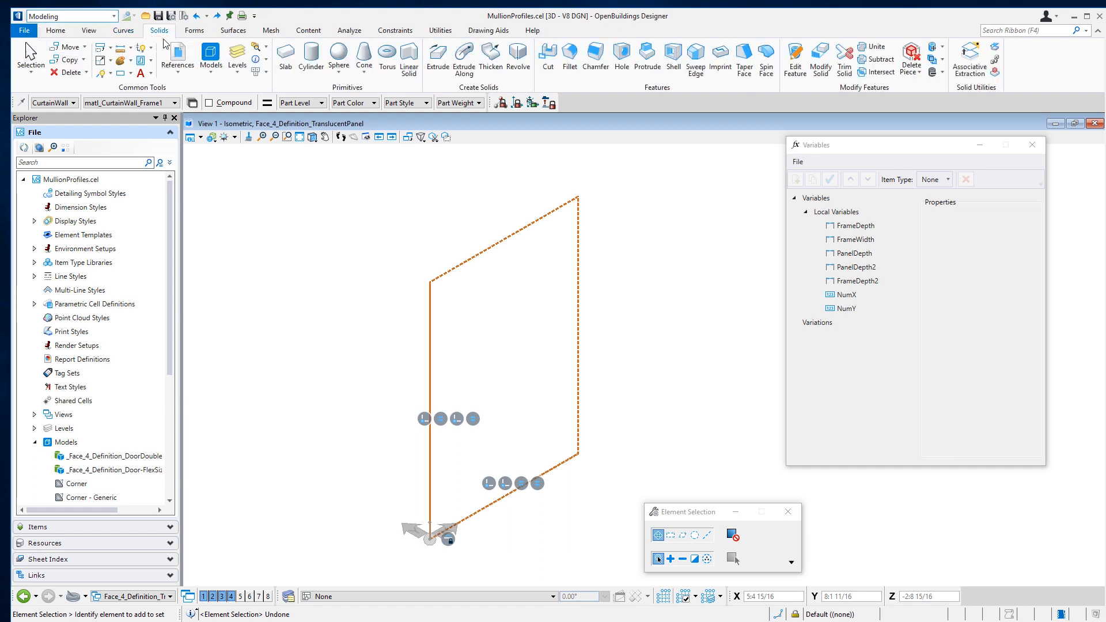
- Start a parametric solid extrusion and assign the FrameDepth2 variable to its distance
left_click(440, 61)
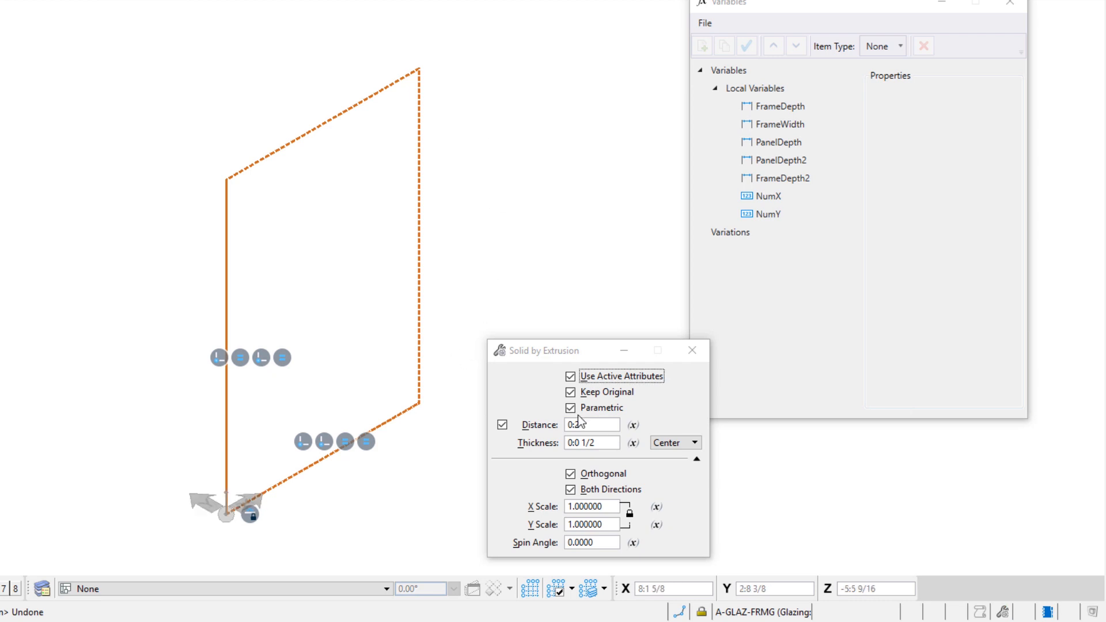
left_click(633, 426)
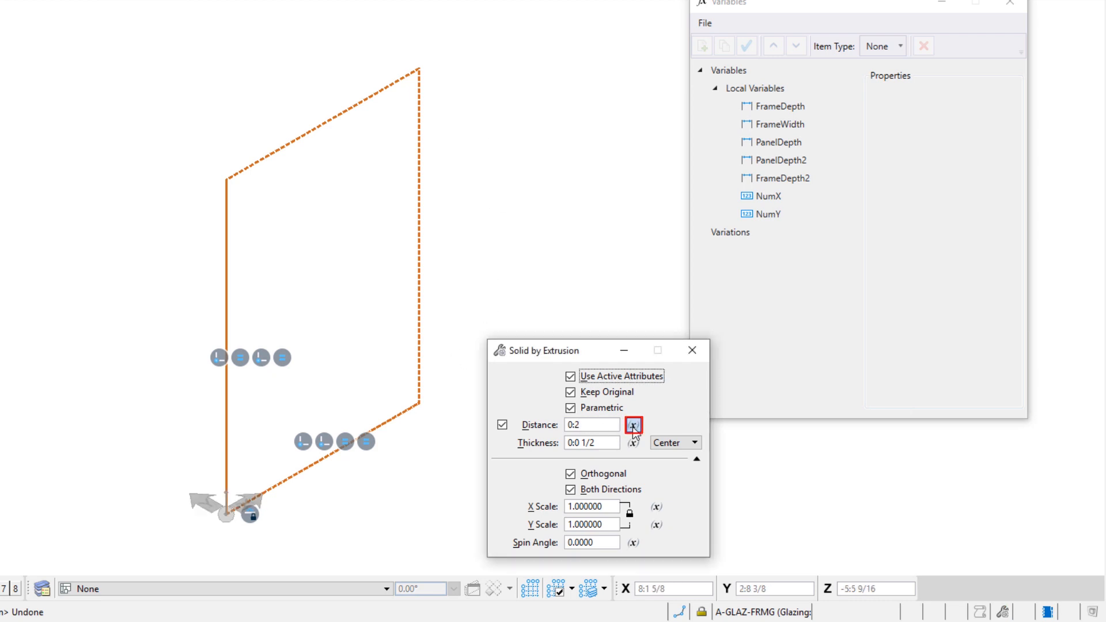
left_click(633, 425)
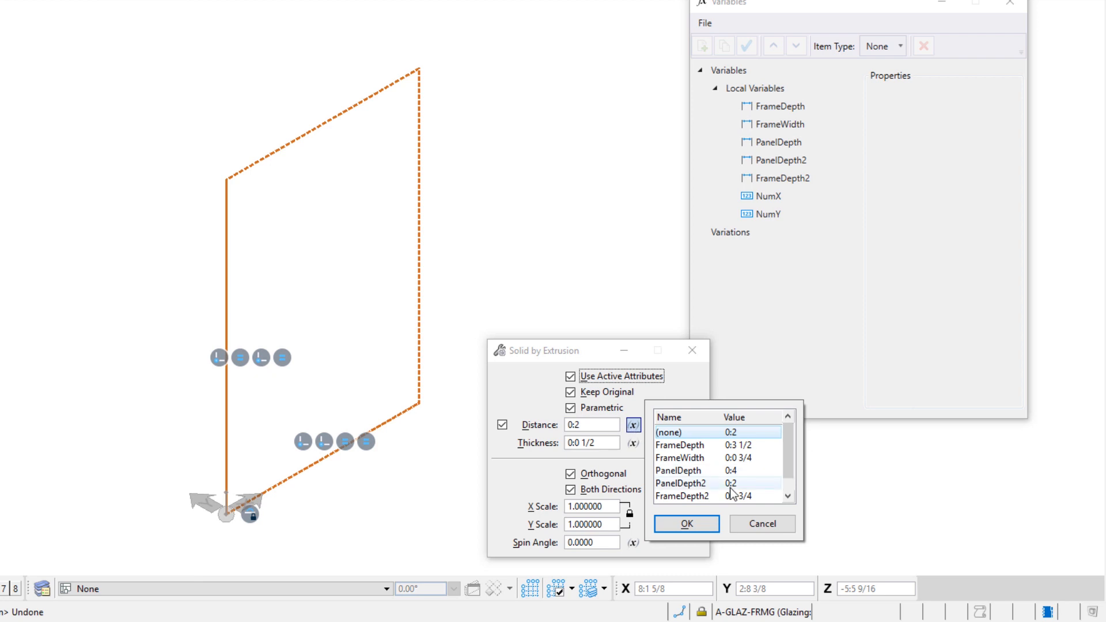
left_click(710, 495)
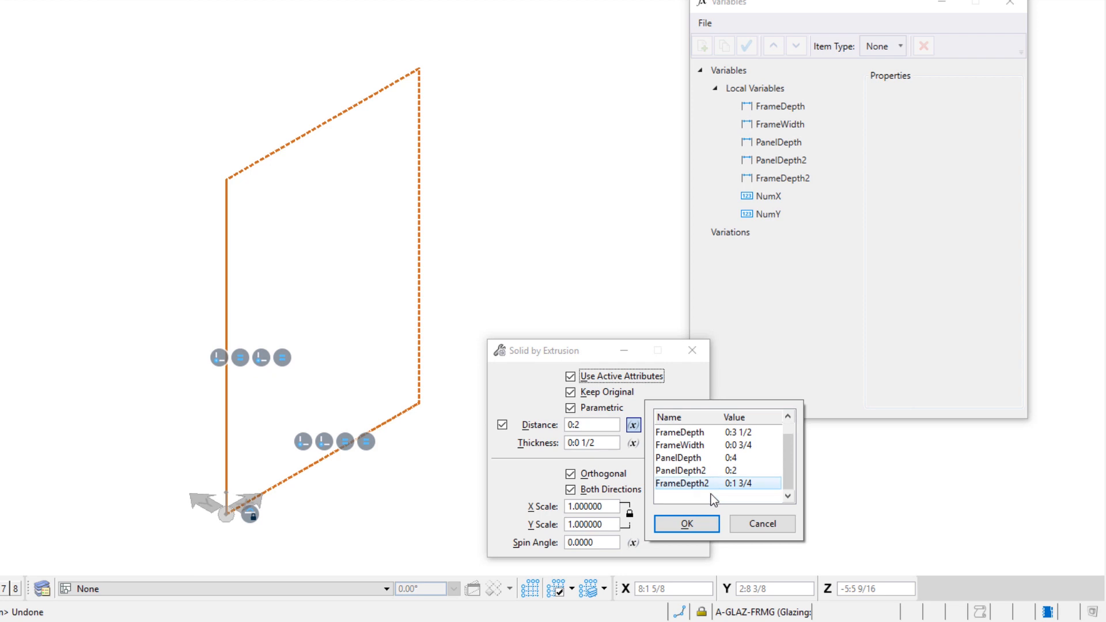
left_click(715, 527)
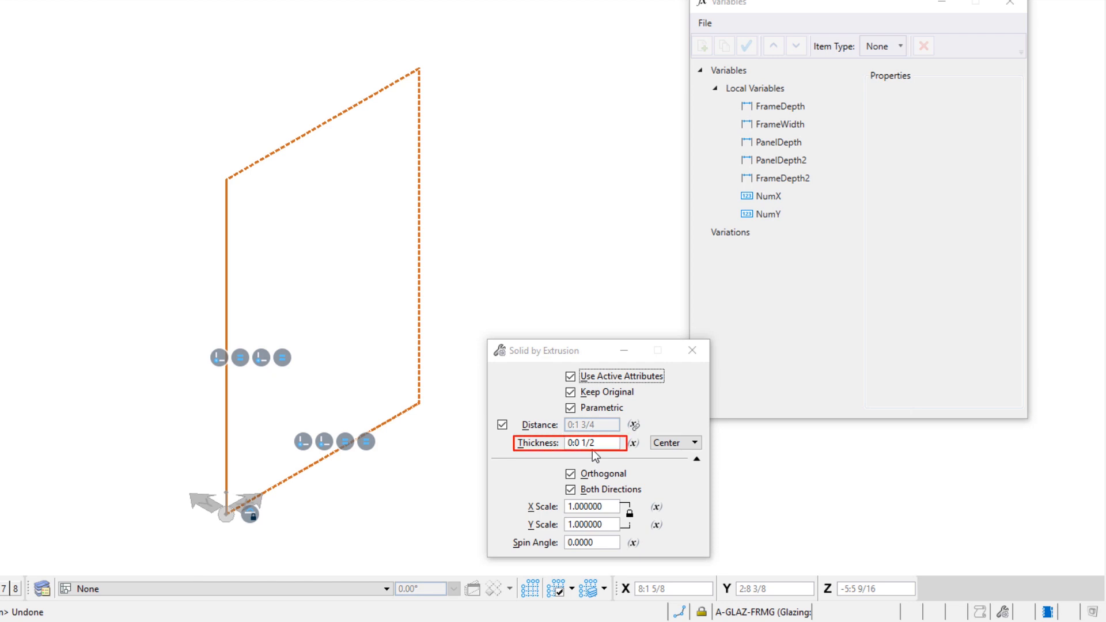
- Assign the FrameWidth variable to the thickness of the parametric extrusion
left_click(634, 443)
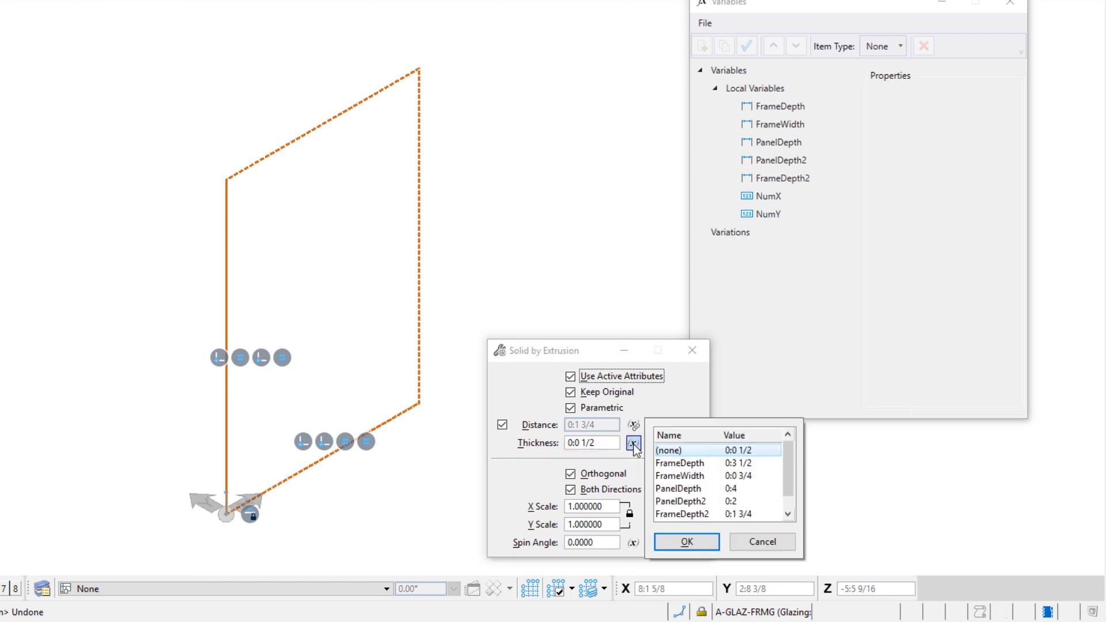
left_click(679, 477)
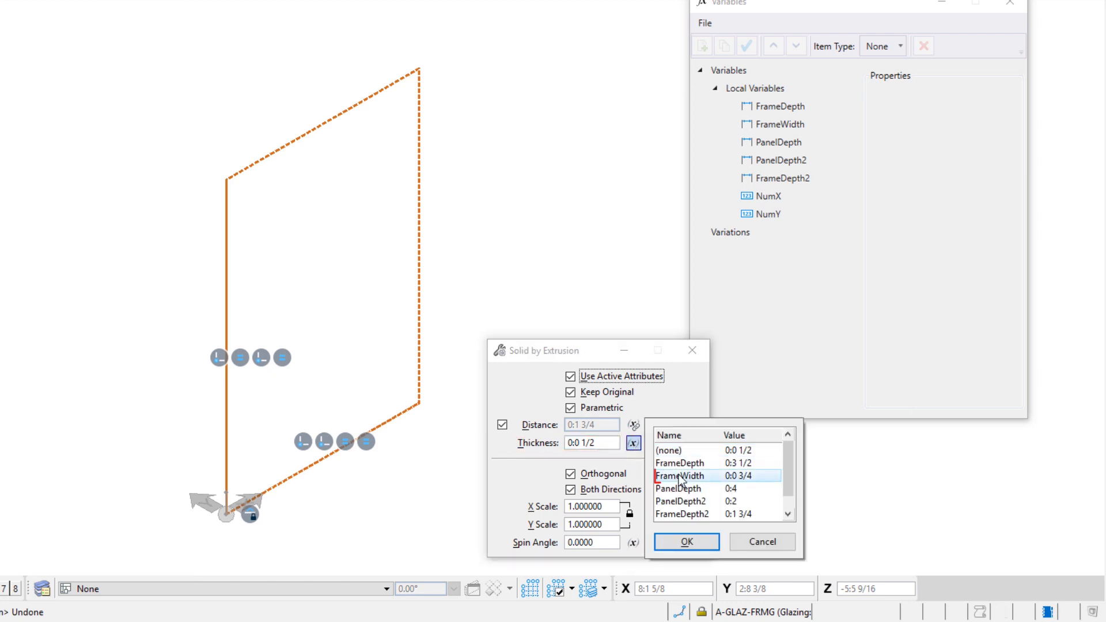
left_click(709, 539)
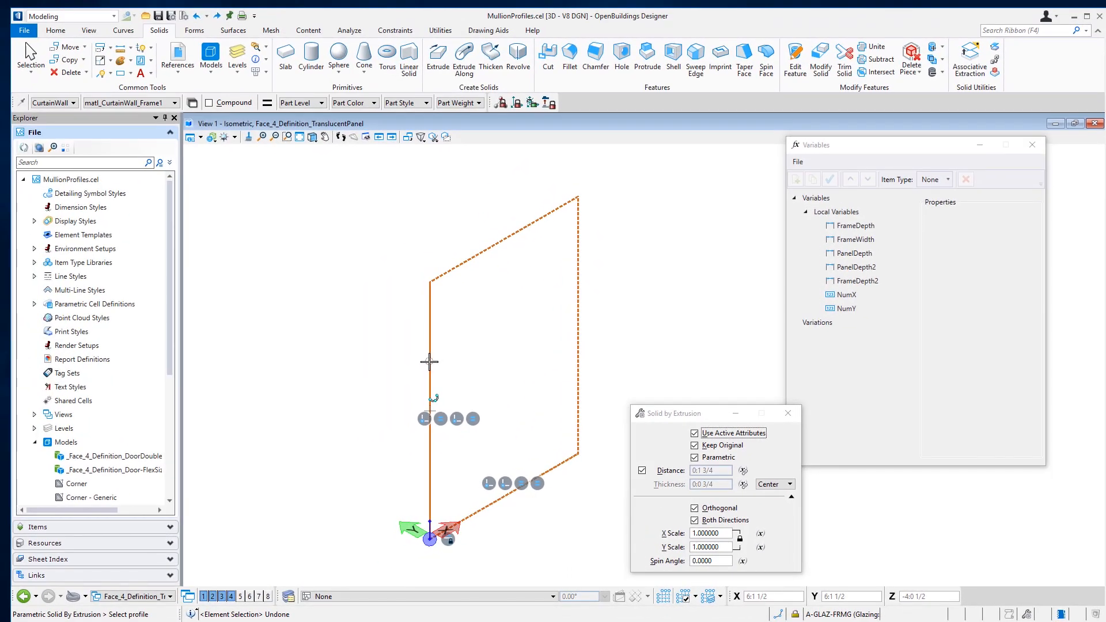
- Extrude the solid vertical line and the bottom line into parametric frame members using the variable-driven distance and thickness
left_click(430, 410)
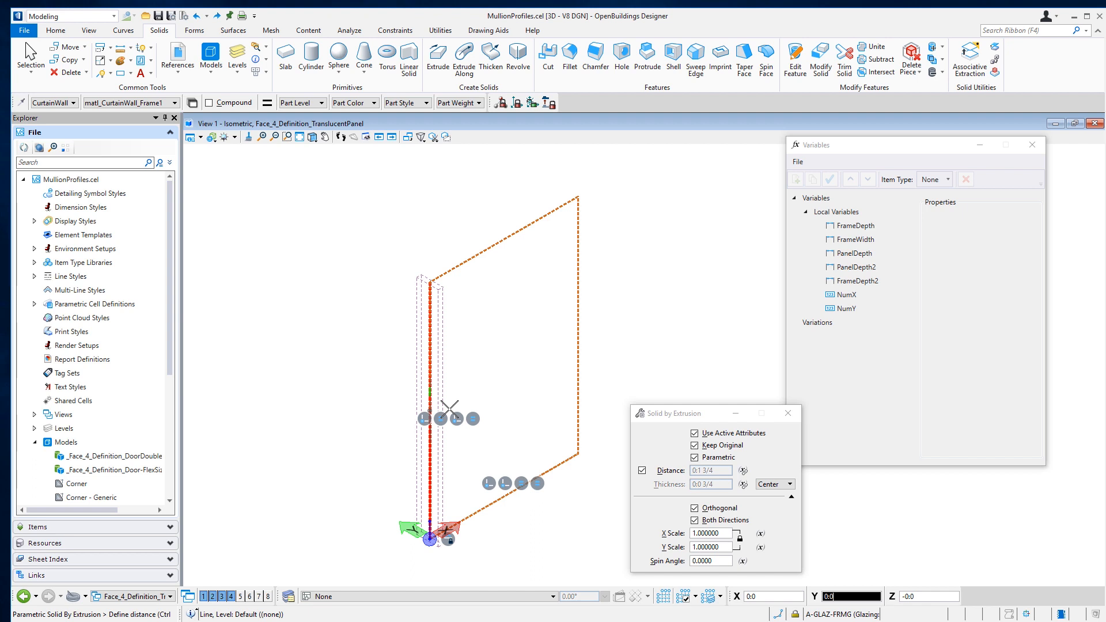
right_click(474, 435)
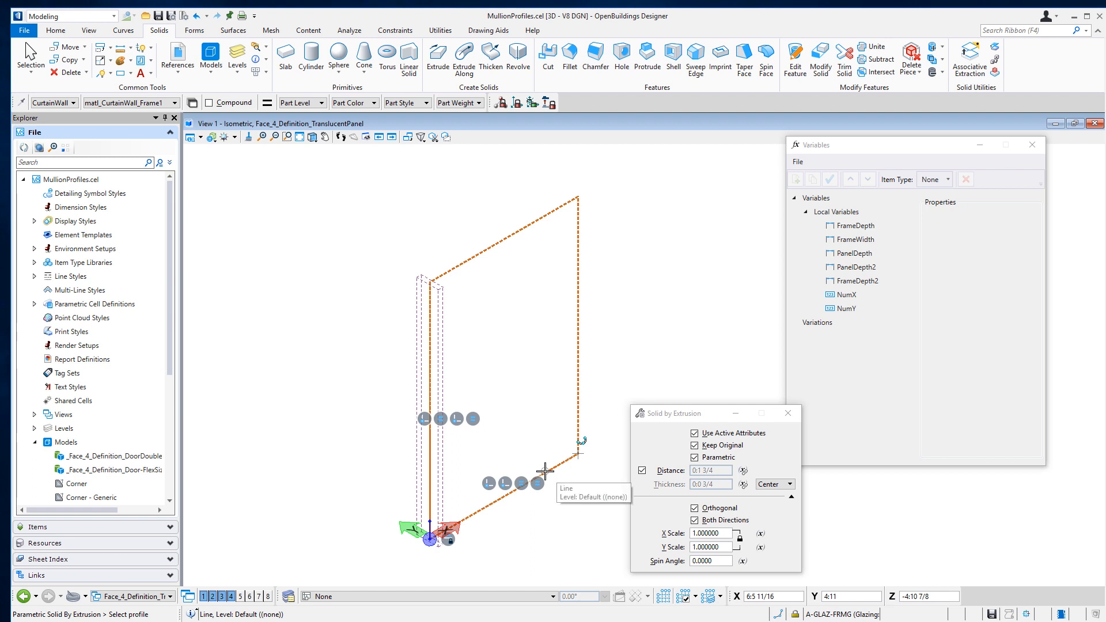
left_click(572, 459)
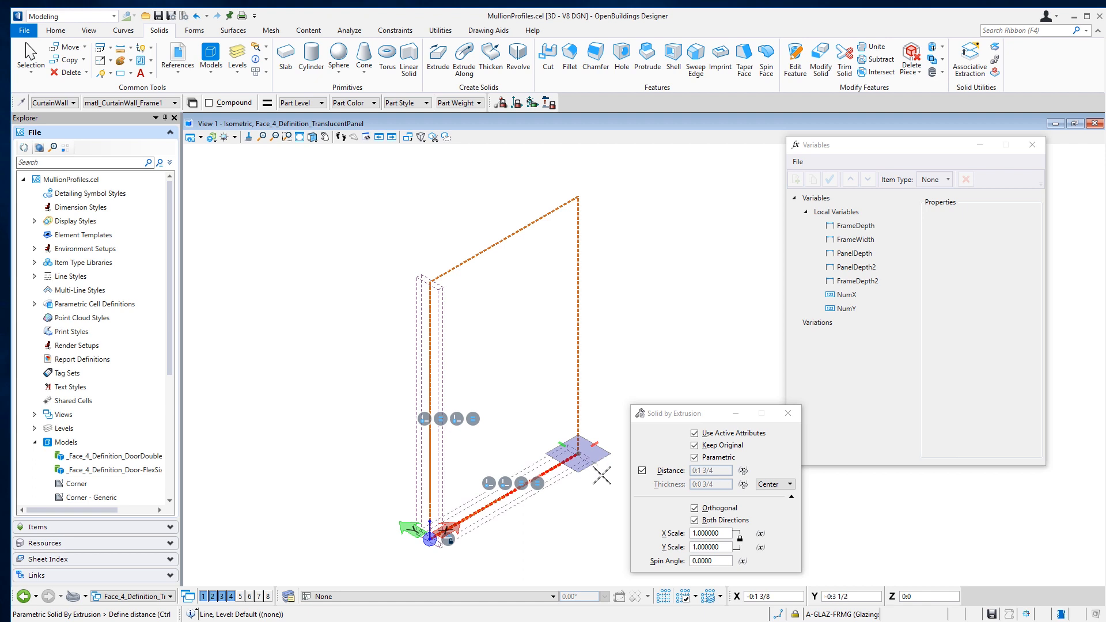
left_click(602, 476)
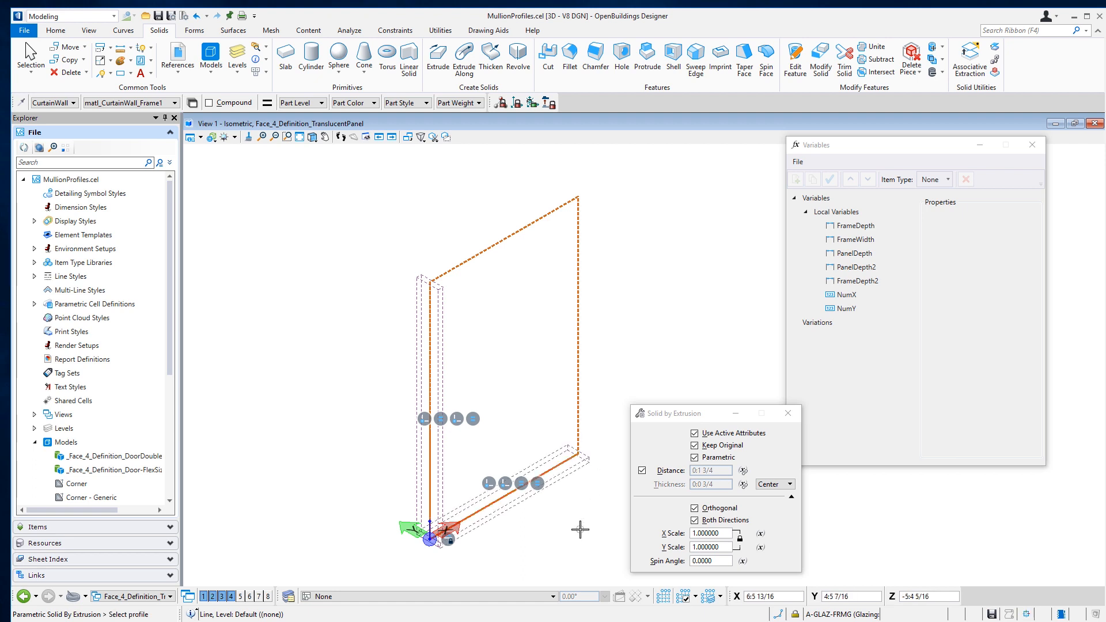
key("Escape")
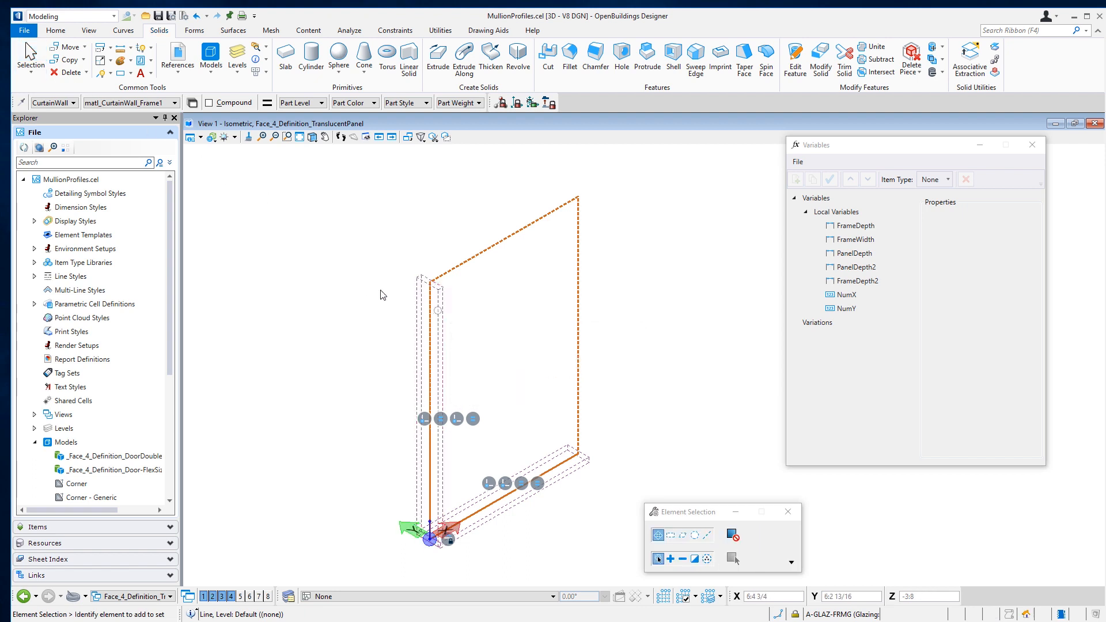
- Change the bottom and vertical frame solids to the active attributes, including the A-GLAZ-FRMG level and ByLevel color, style and weight
left_click(132, 61)
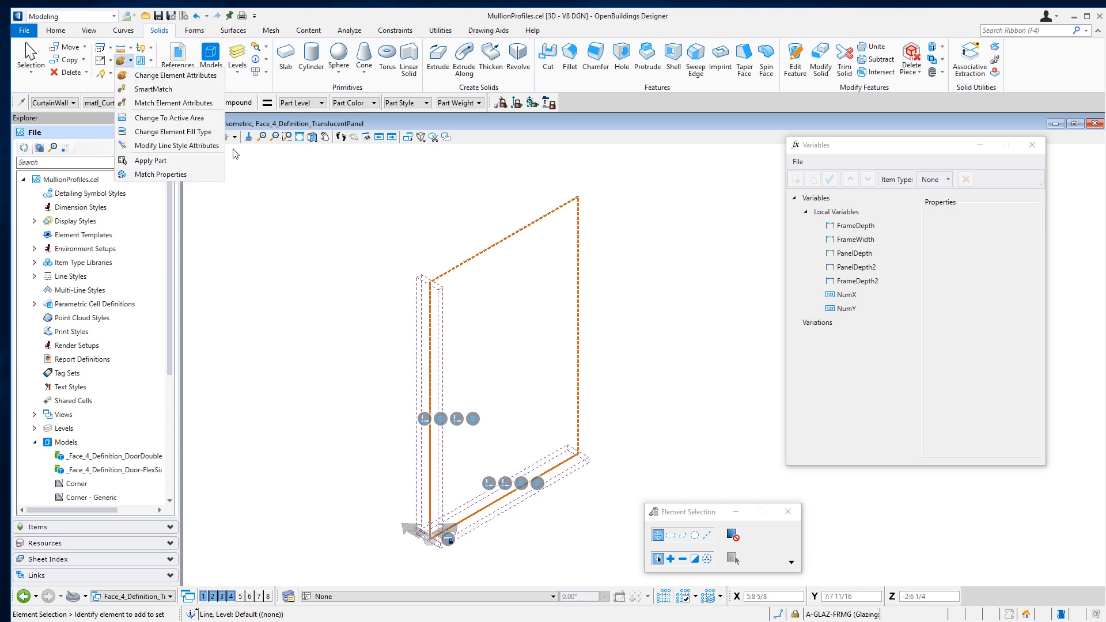
left_click(164, 78)
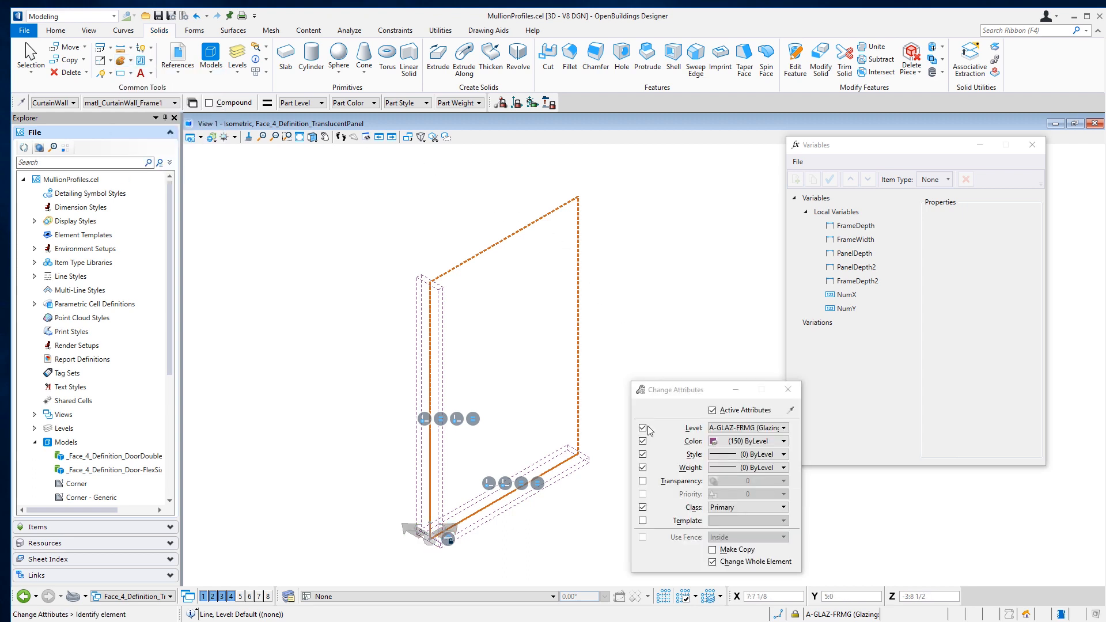
left_click(593, 470)
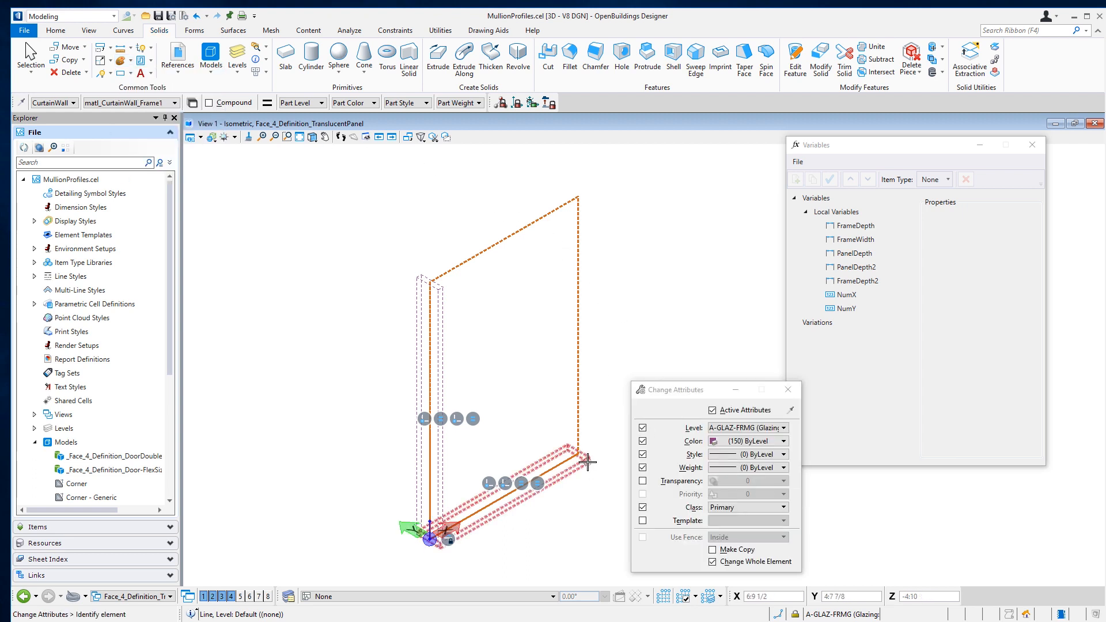
left_click(415, 361)
left_click(788, 390)
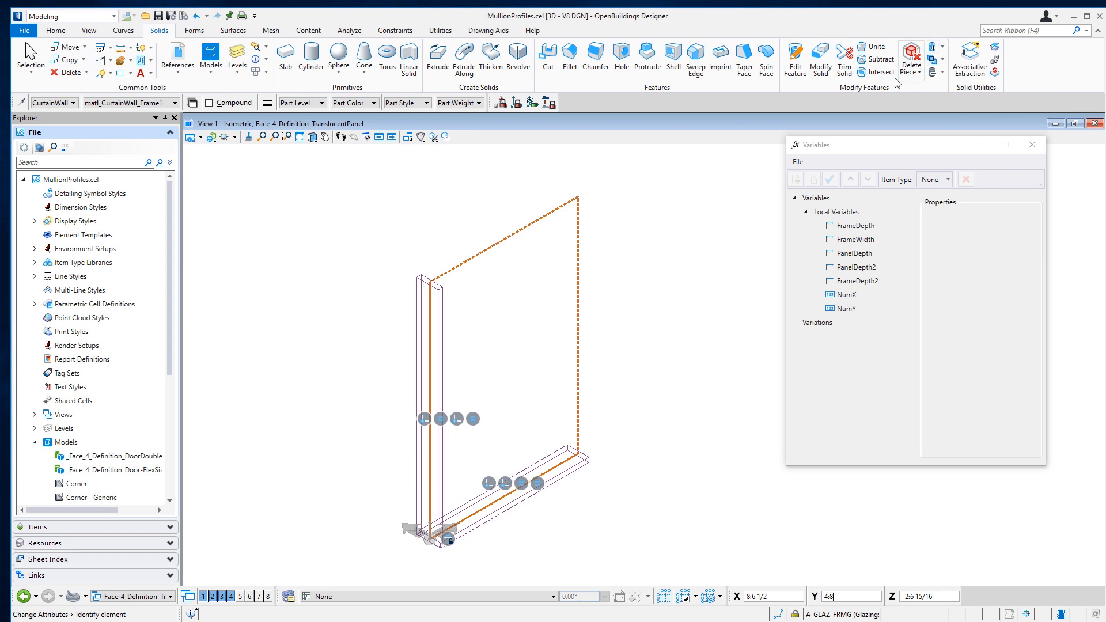
- Array the whole vertical frame member along the bottom line, using an Along Path array by number with copies driven by NumX
left_click(944, 49)
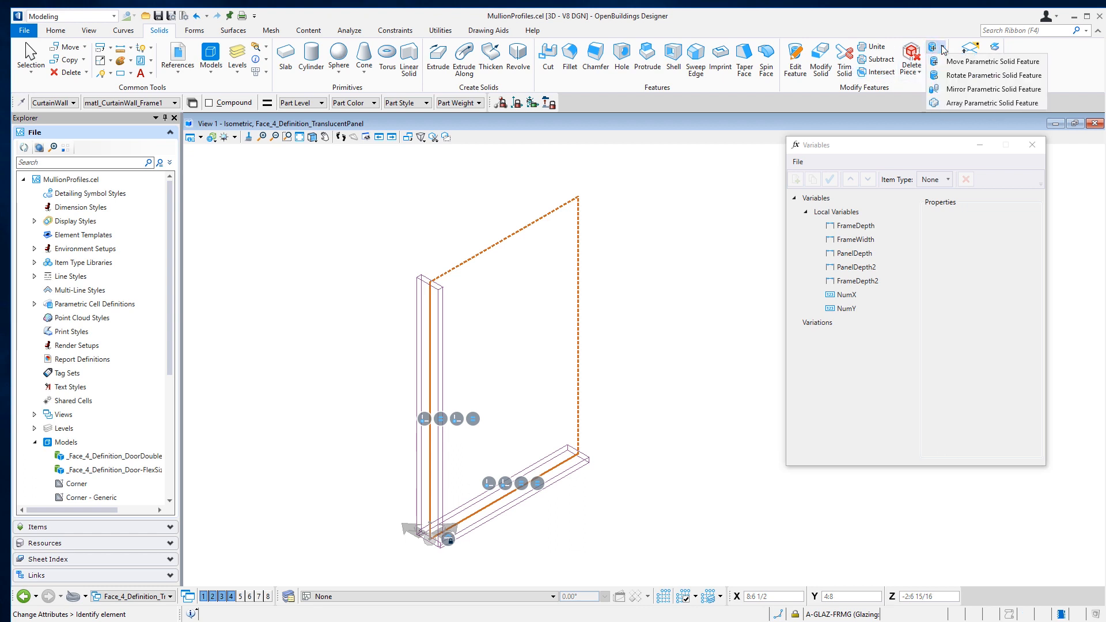
left_click(969, 104)
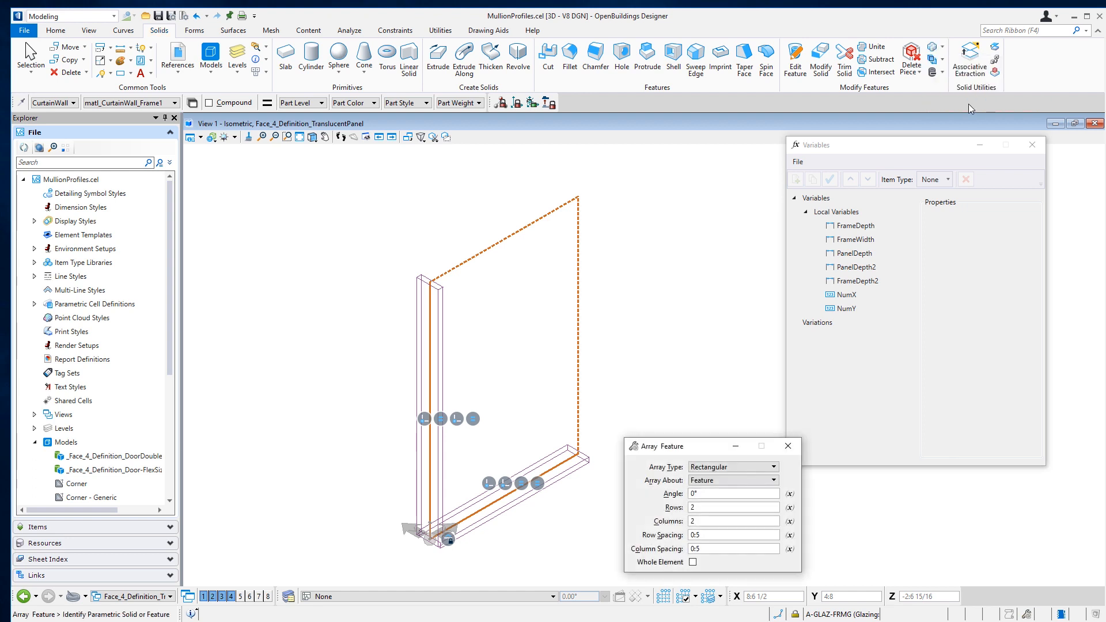
left_click(737, 467)
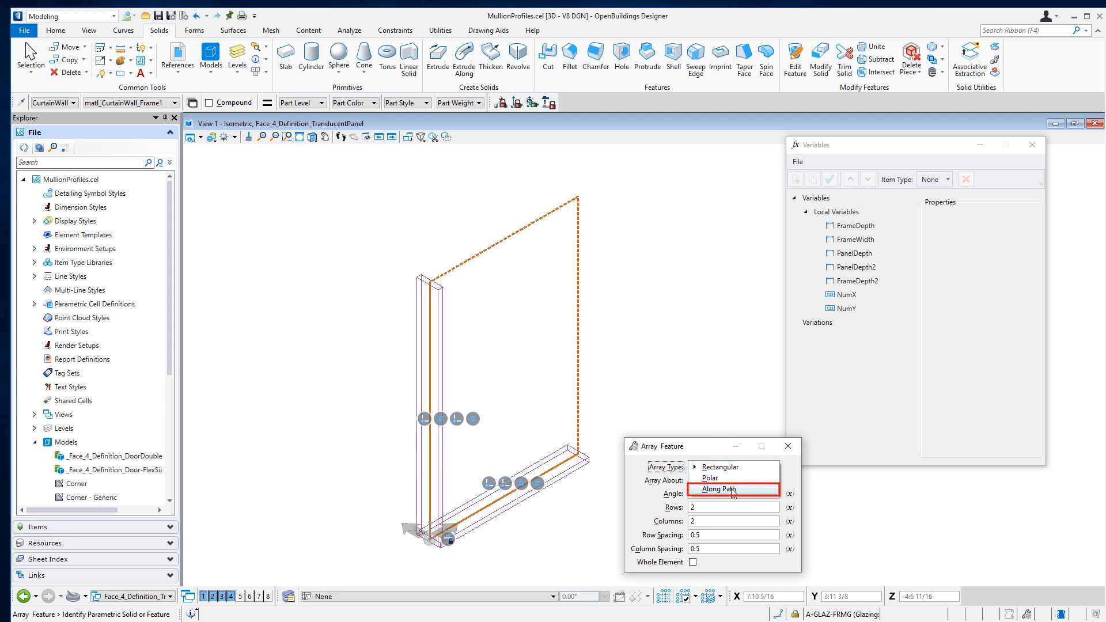
left_click(731, 489)
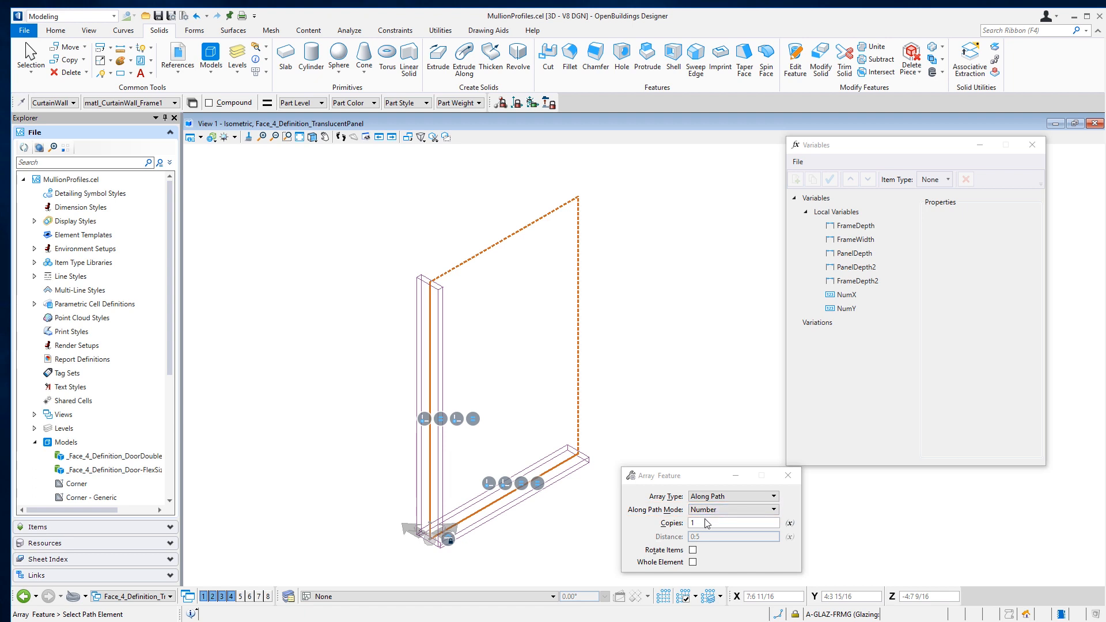
left_click(790, 523)
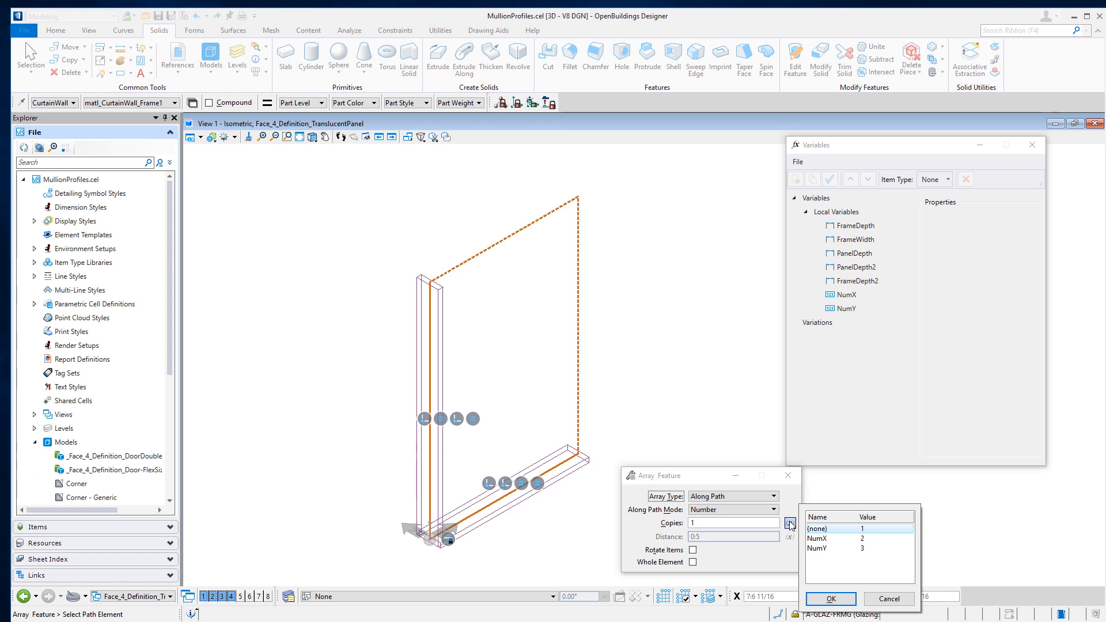
left_click(830, 539)
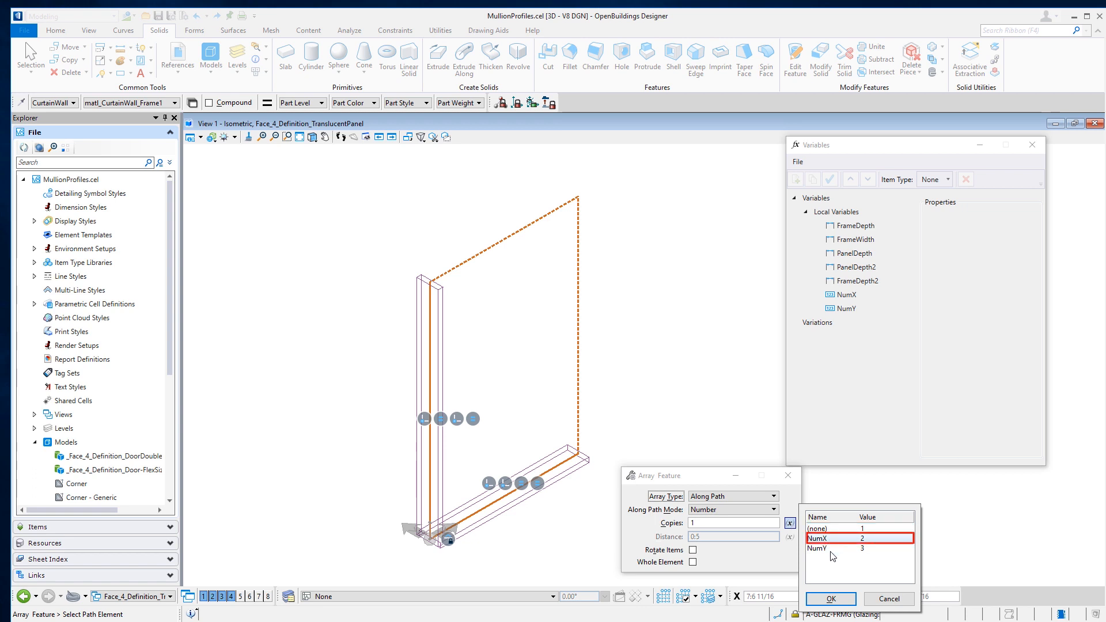
left_click(831, 598)
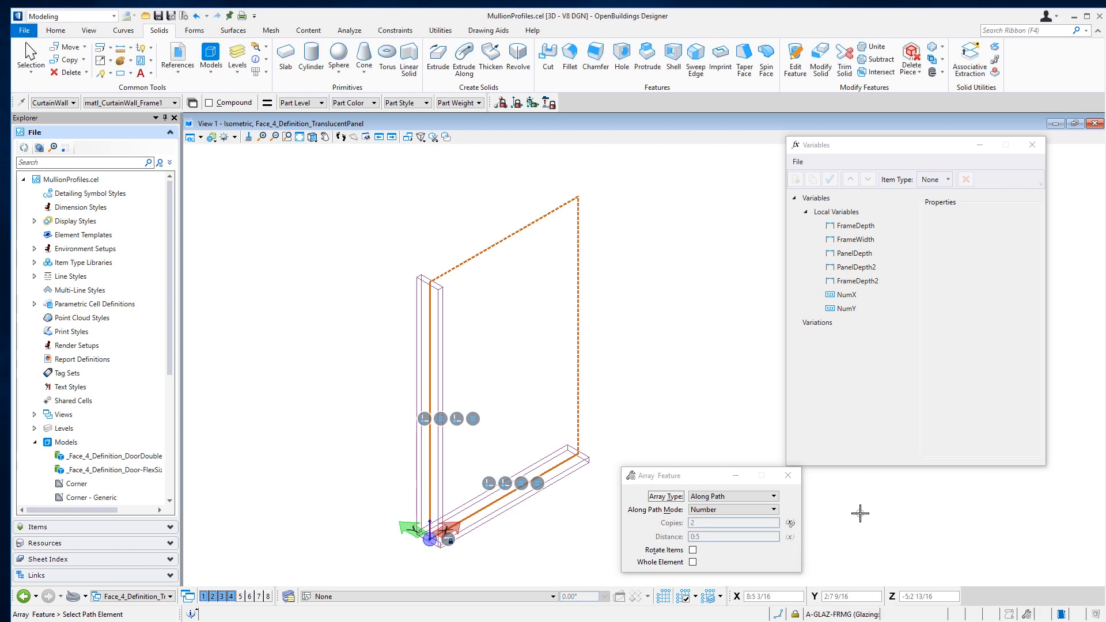
left_click(693, 562)
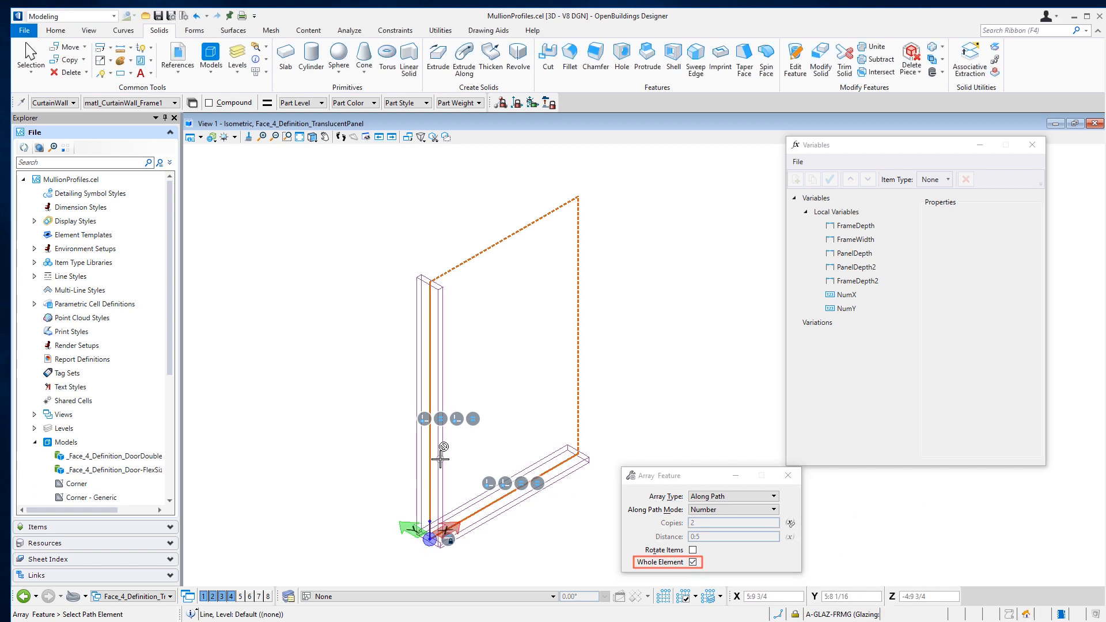
left_click(545, 473)
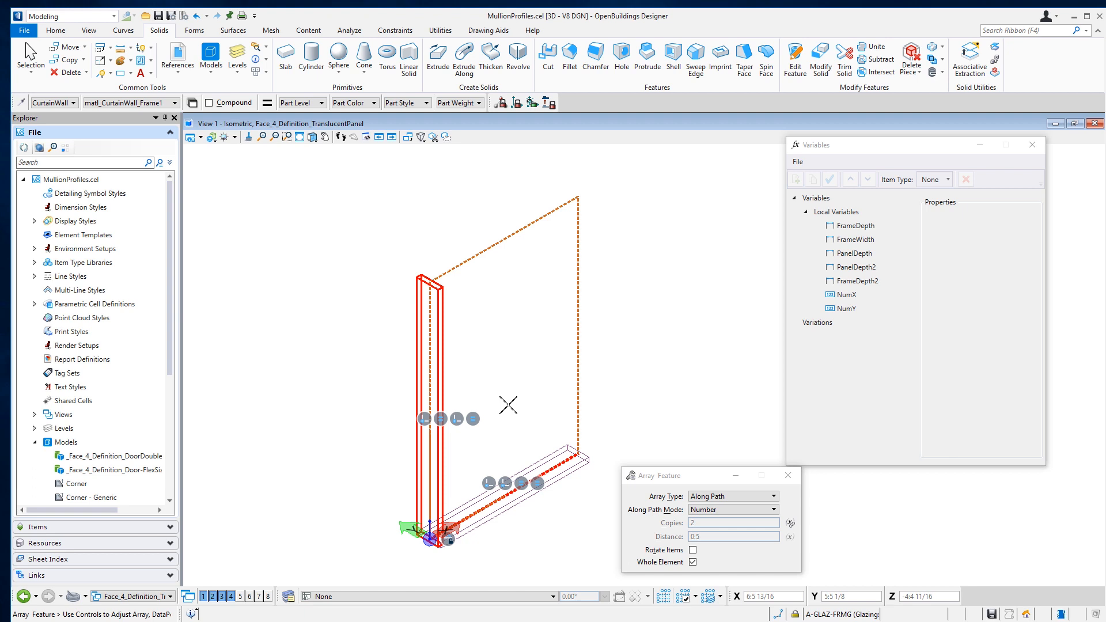
left_click(508, 405)
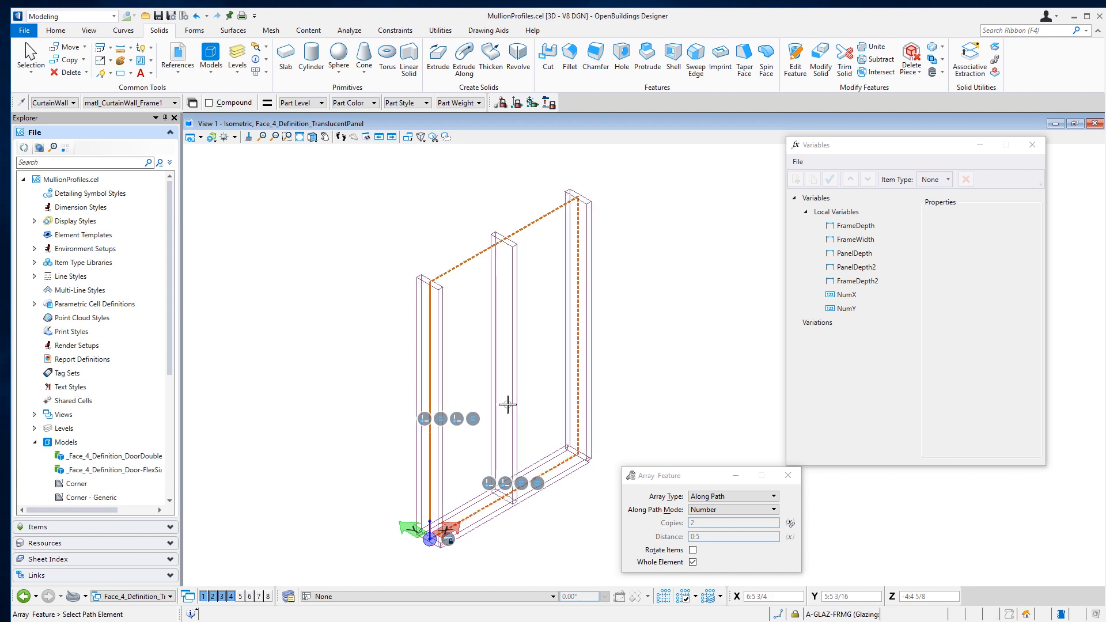
- Array the bottom frame member along the vertical line with the number of copies driven by NumY
left_click(791, 523)
left_click(817, 548)
left_click(831, 599)
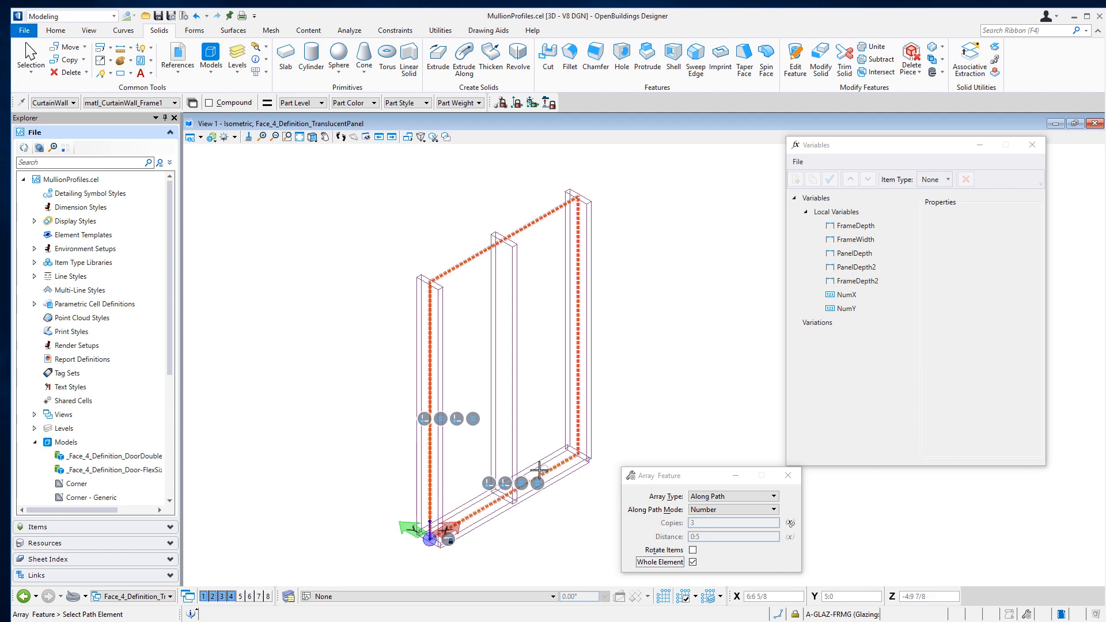
left_click(431, 441)
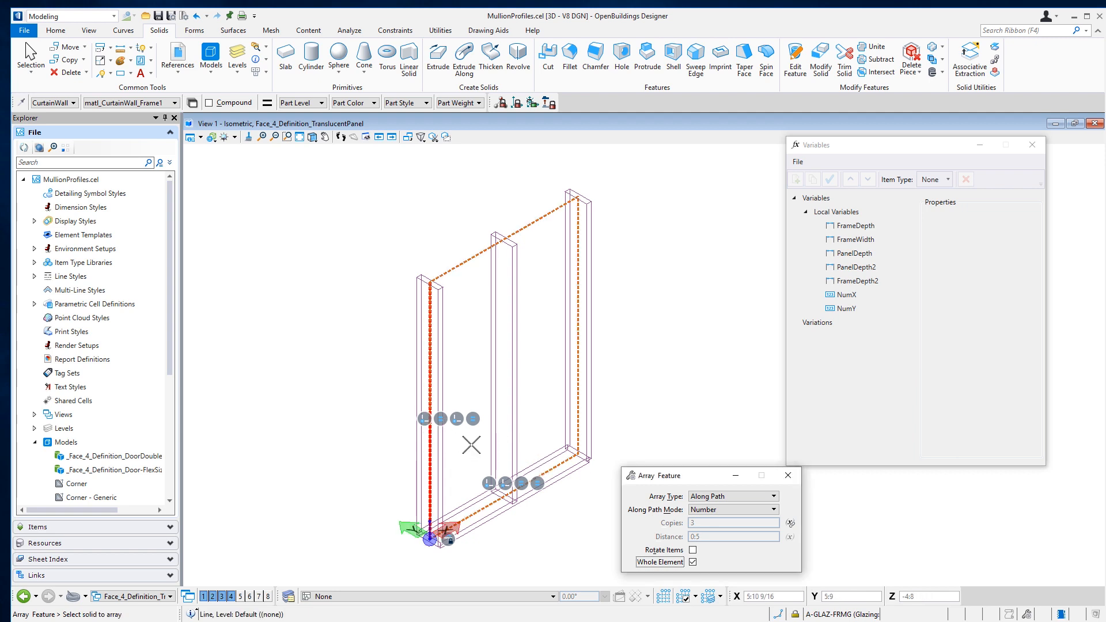
left_click(555, 480)
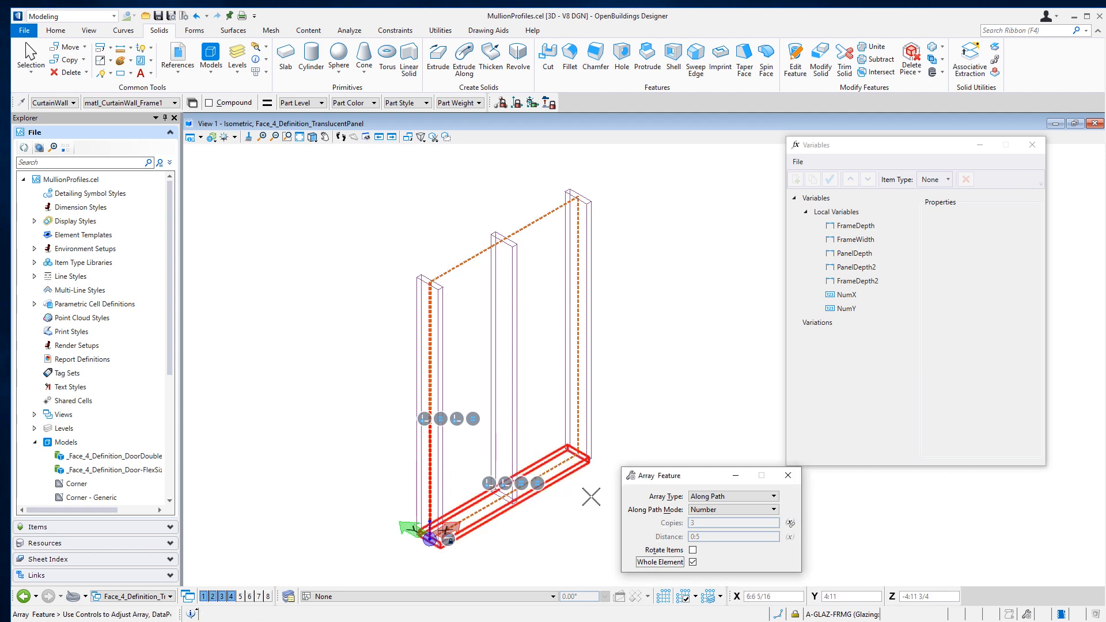
left_click(592, 497)
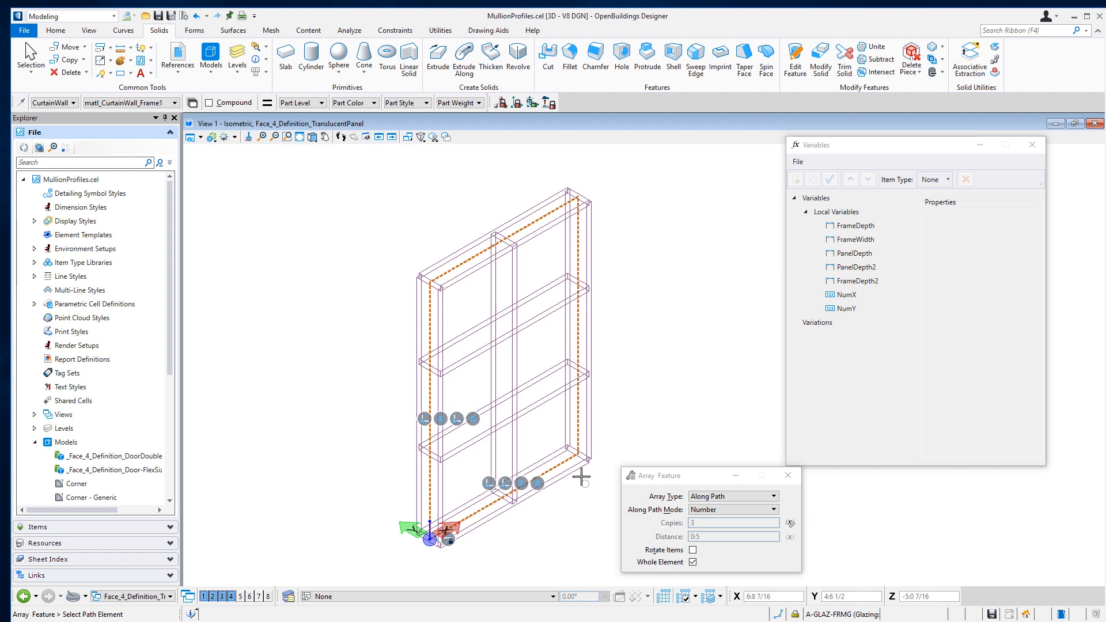
- Set the active value of the NumY variable to 5
left_click(846, 321)
left_click(848, 310)
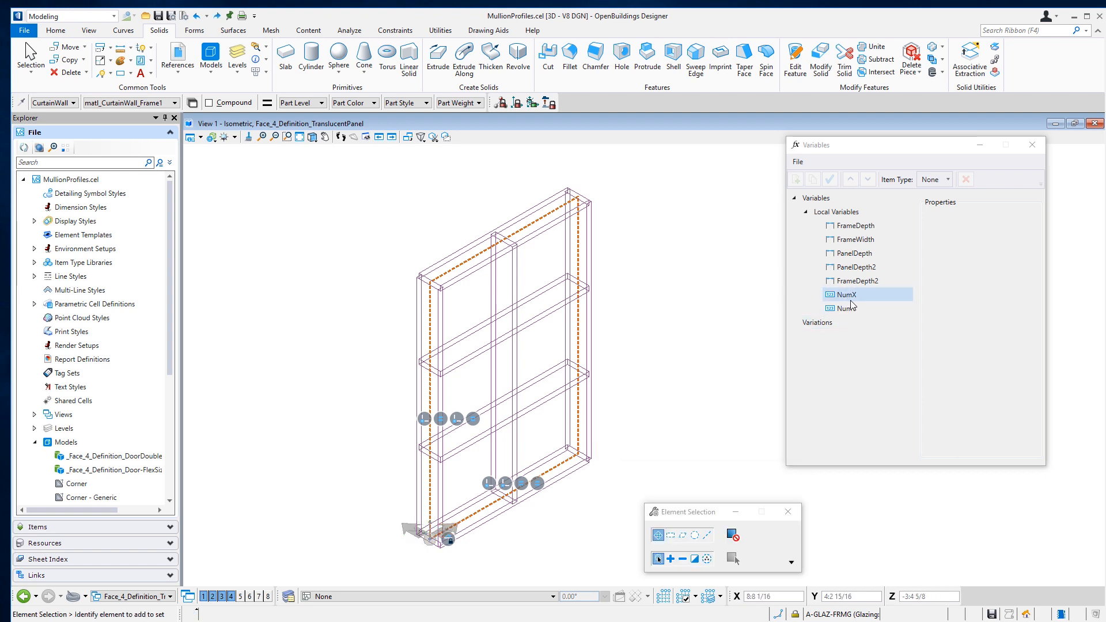
left_click(850, 309)
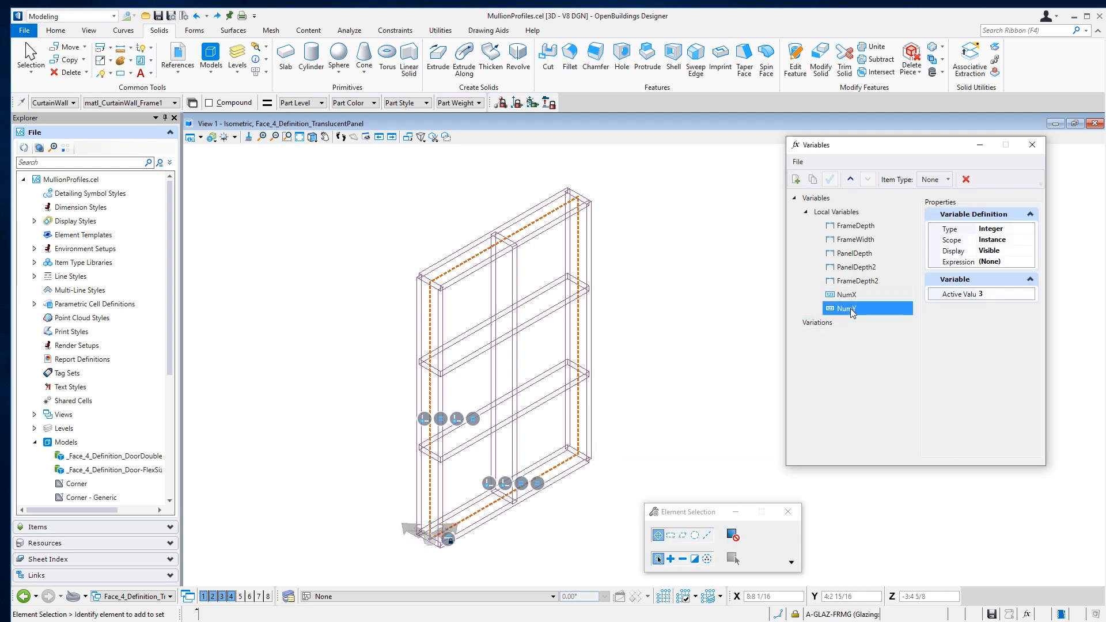
left_click(983, 295)
left_click(982, 293)
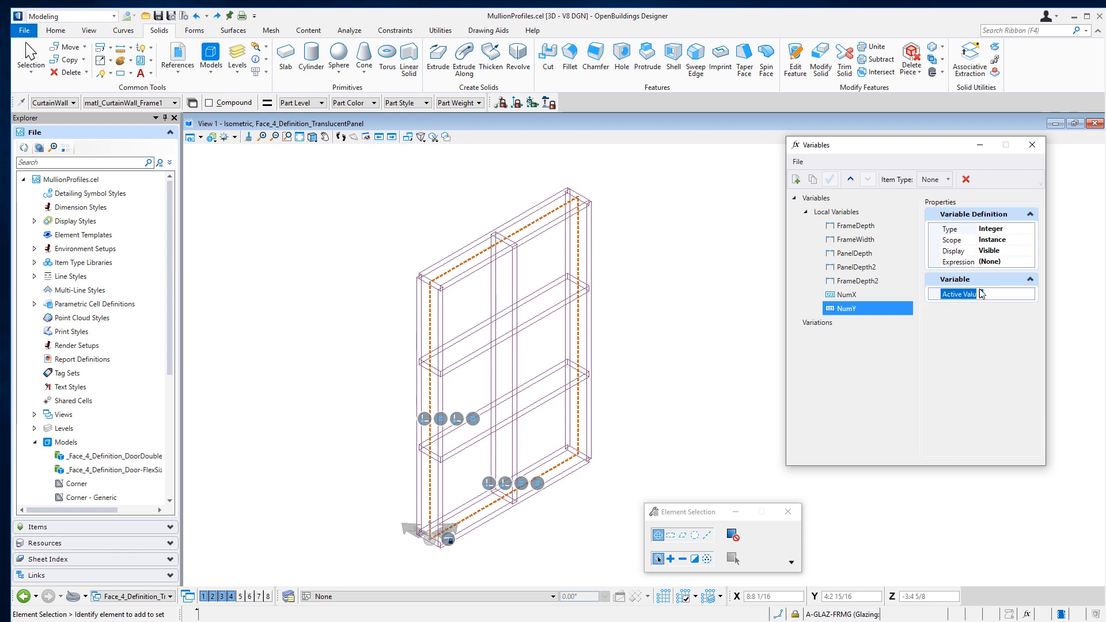
type("5")
key("Return")
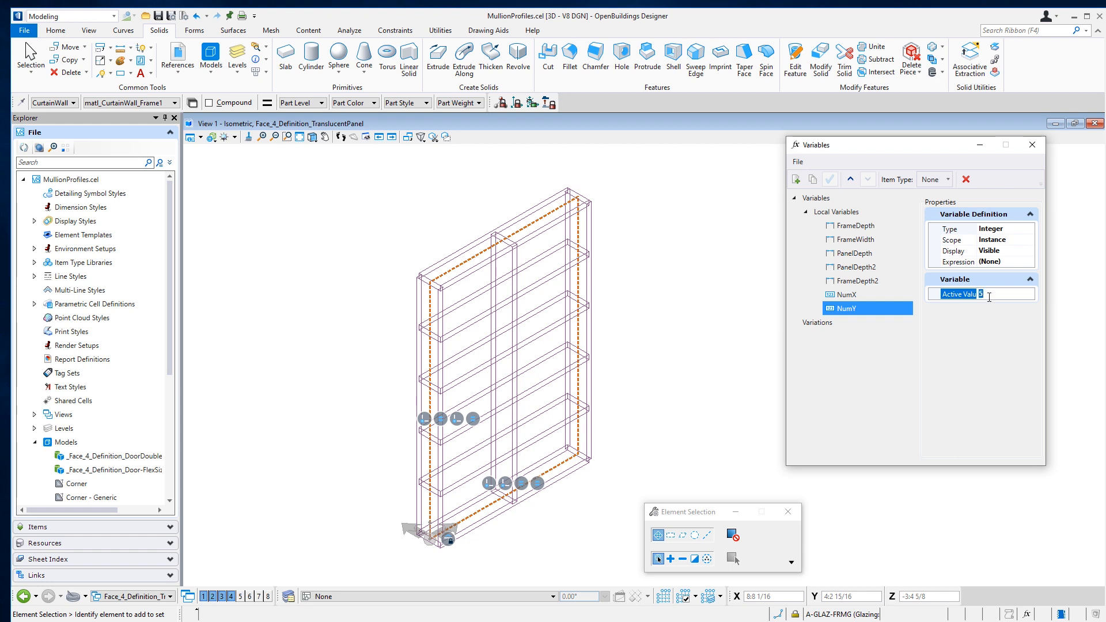
- Set the active value of the NumX variable to 3
left_click(876, 295)
left_click(983, 295)
left_click(981, 294)
type("3")
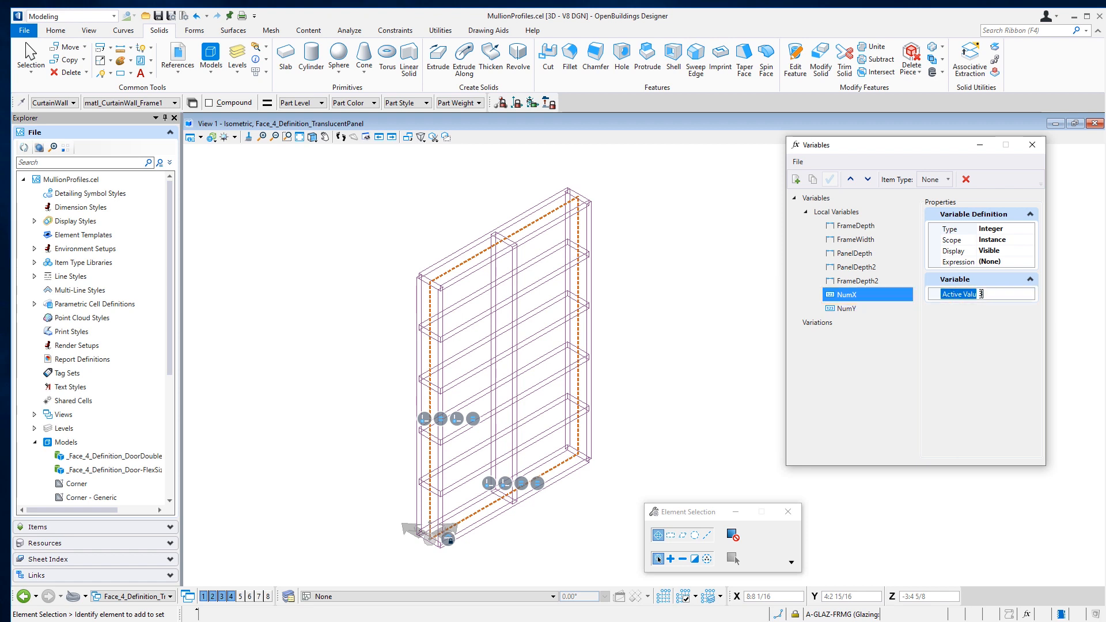
key("Return")
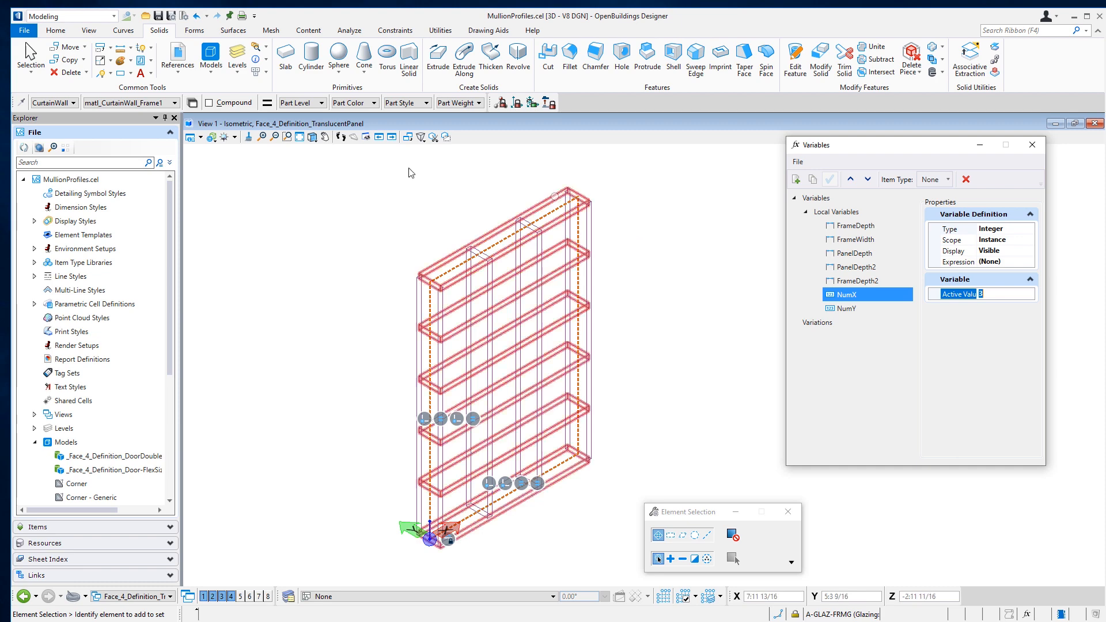
- Copy the dashed boundary outline parallel outward by 3/4 inch, keeping the original and using mitered corners
left_click(84, 46)
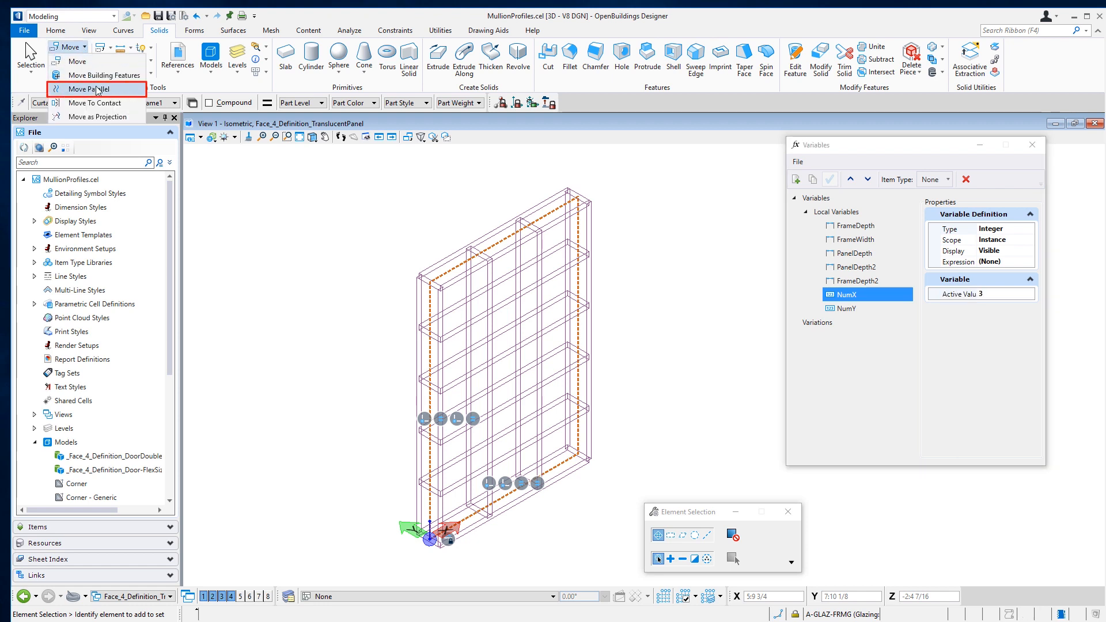
left_click(98, 90)
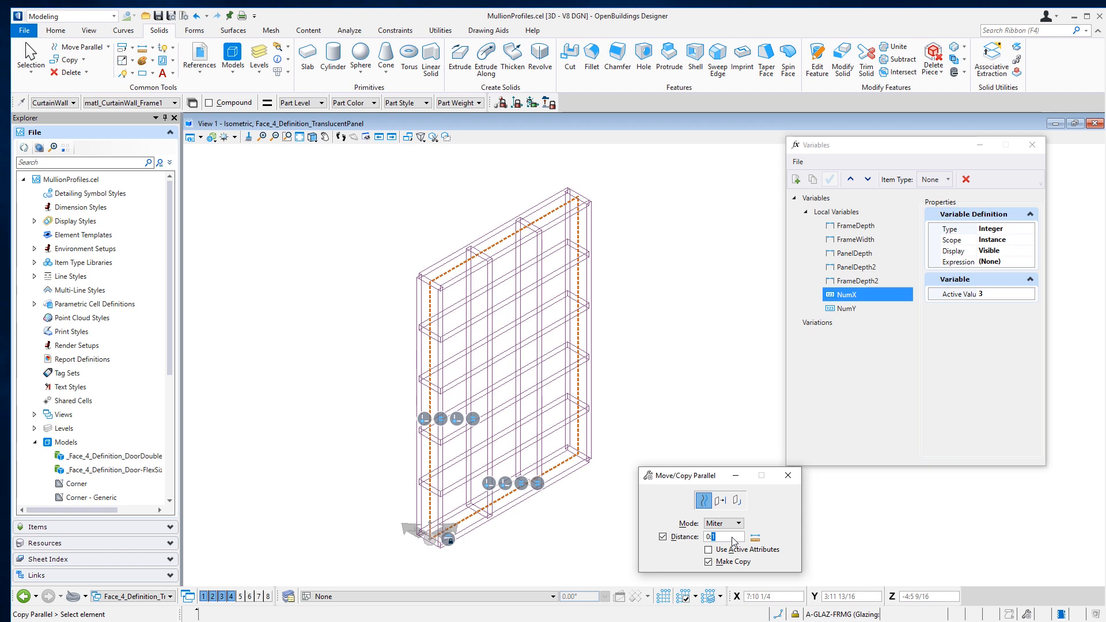
type("3/4")
key("Tab")
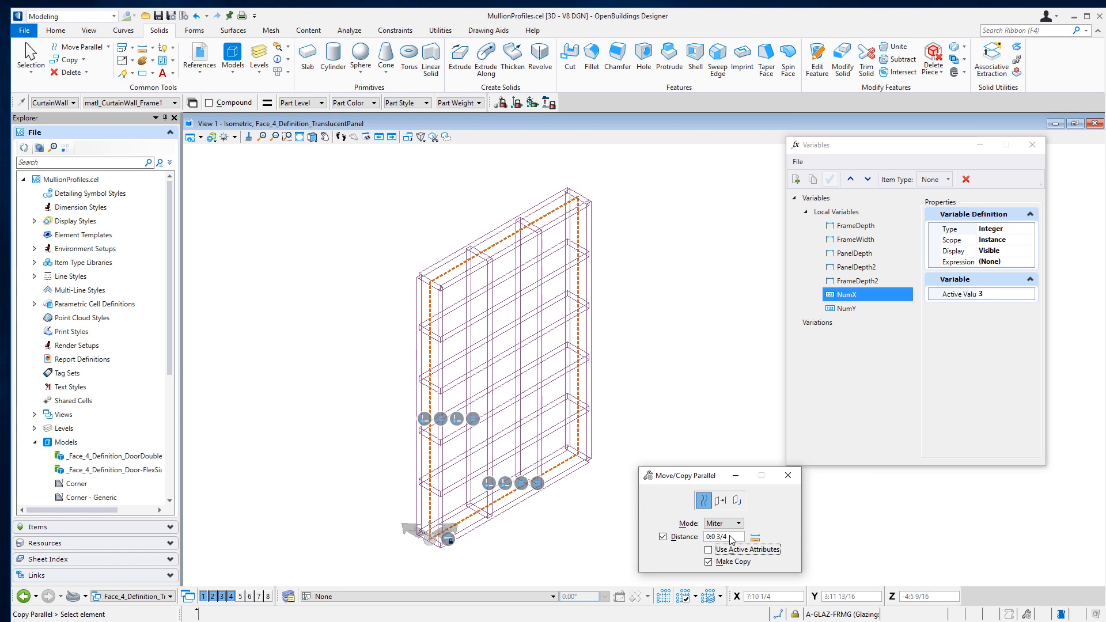
left_click(570, 200)
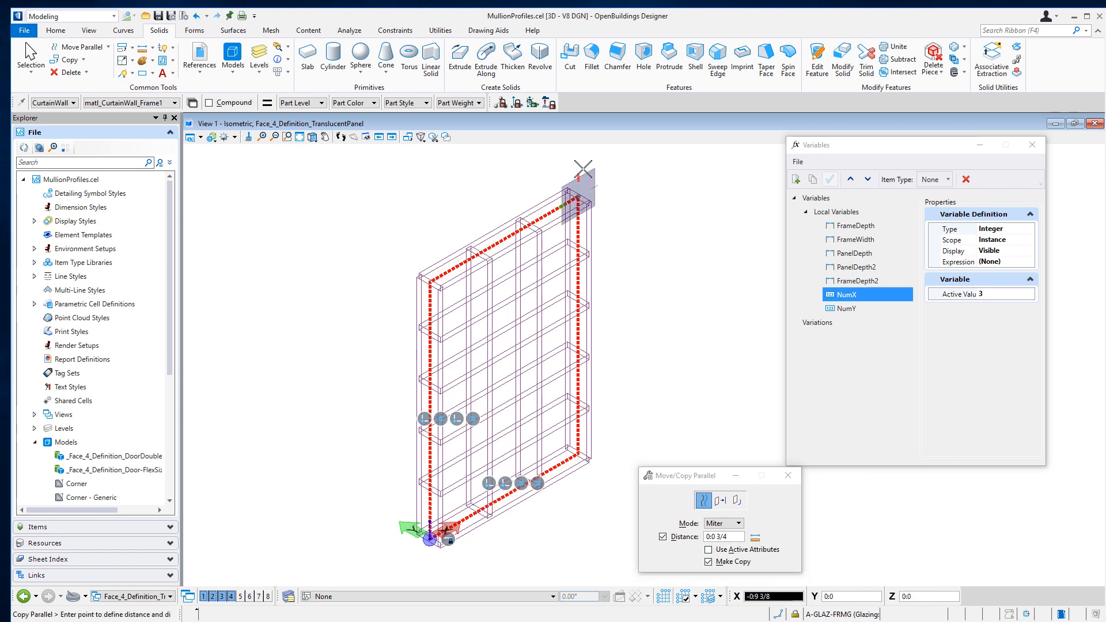
left_click(701, 185)
right_click(701, 185)
key("Escape")
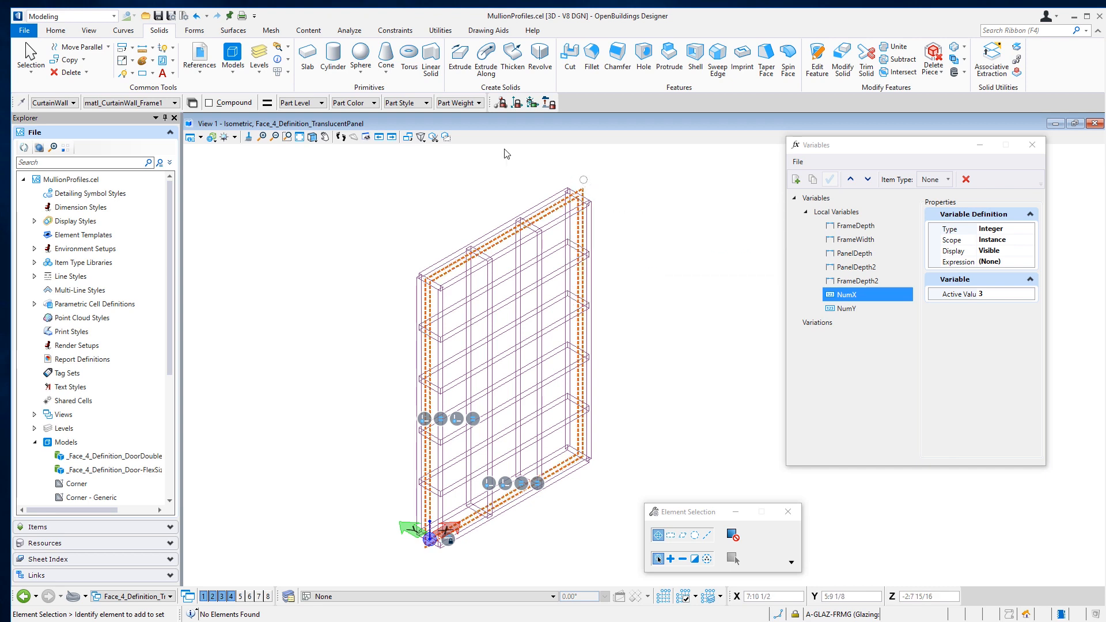
- Clear the active family and part, and apply the blank part to the outer offset outline
left_click(73, 103)
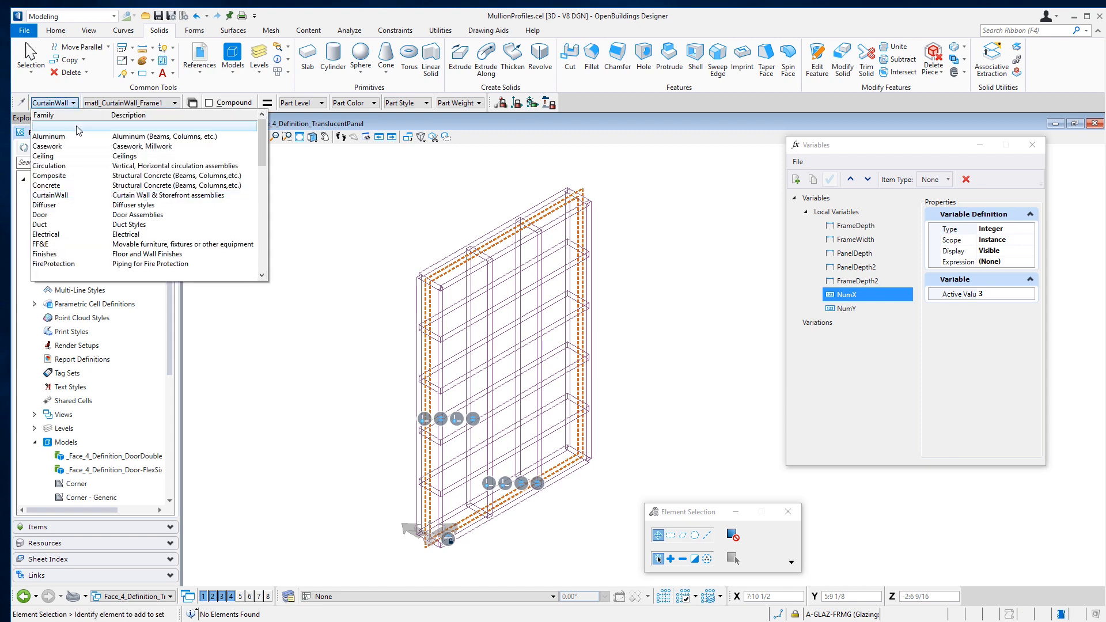
left_click(79, 127)
left_click(151, 60)
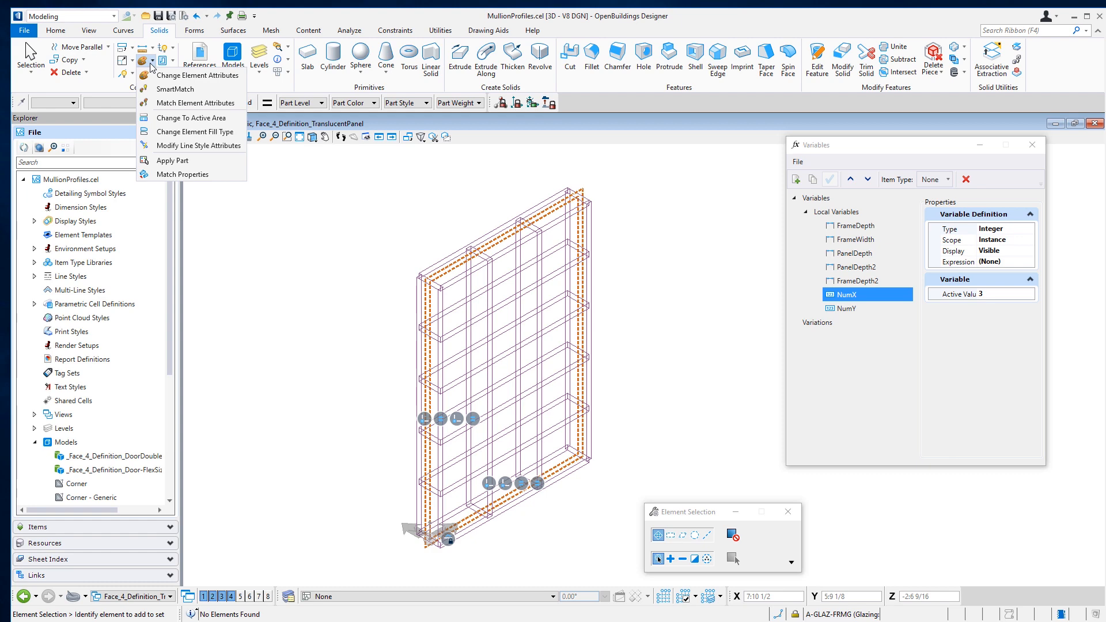
left_click(167, 160)
left_click(585, 182)
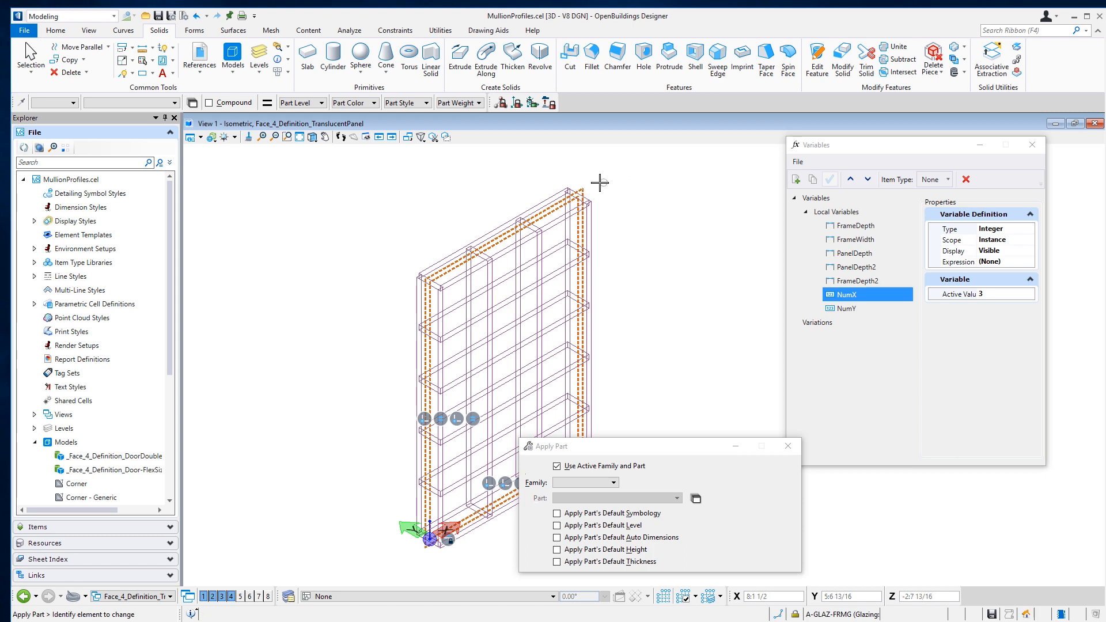
left_click(30, 55)
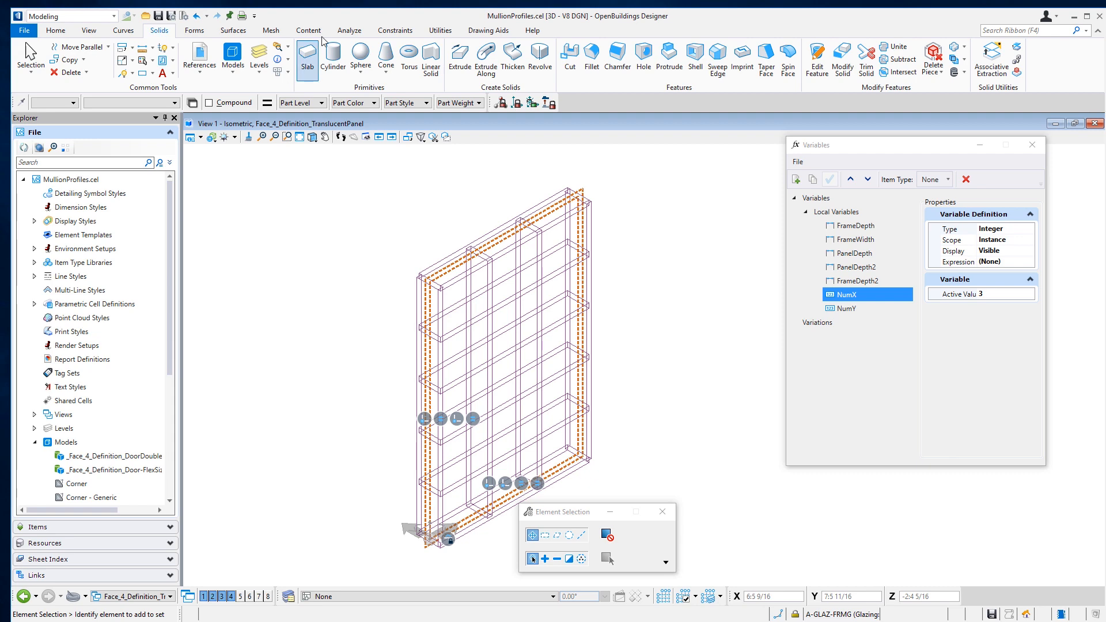
- Add 2D parallel constraints between the outer and inner outlines on their left, top and right edges
left_click(392, 32)
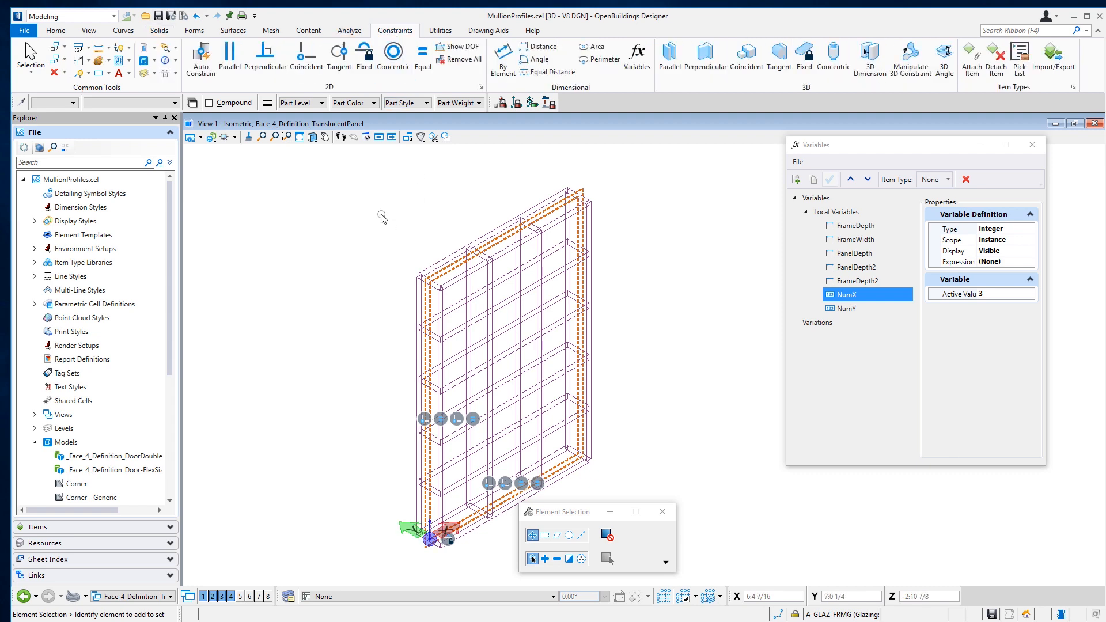
left_click(233, 65)
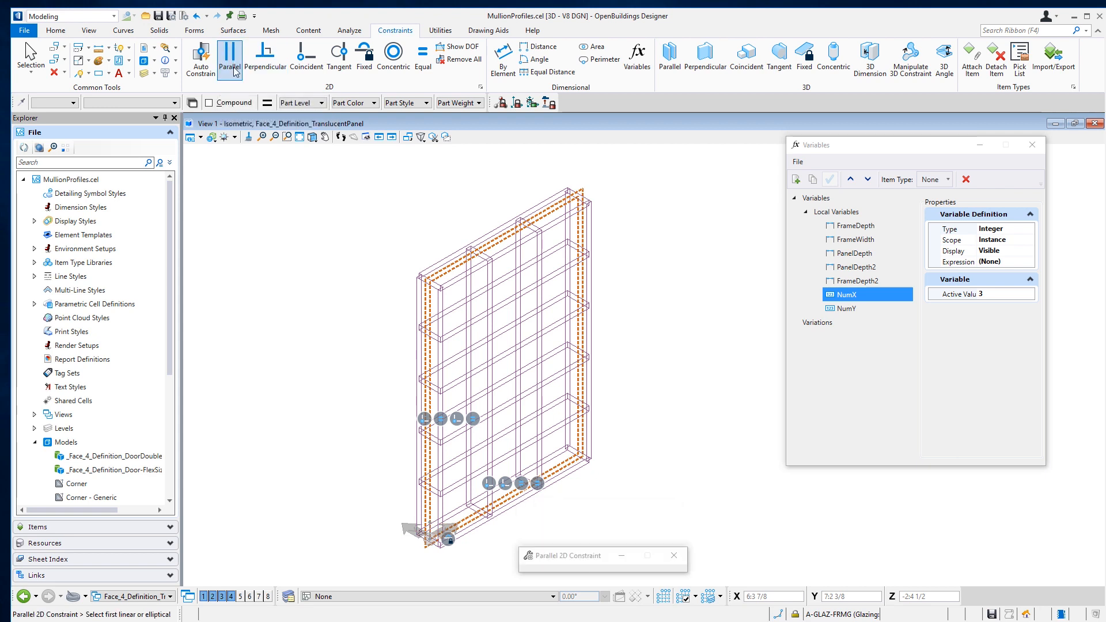
left_click(426, 355)
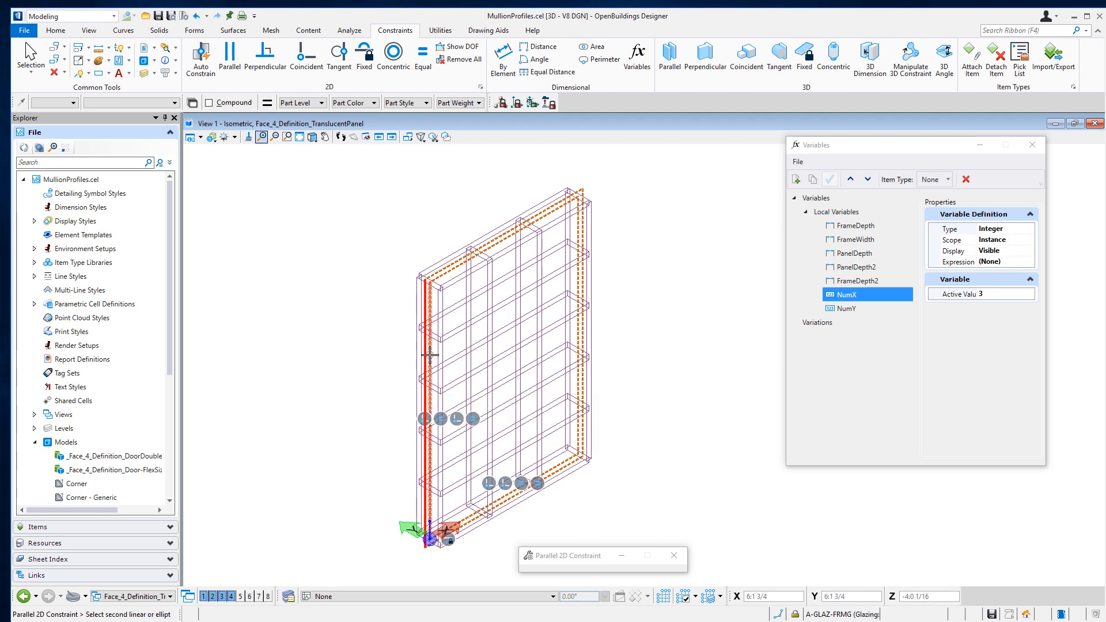
left_click(506, 240)
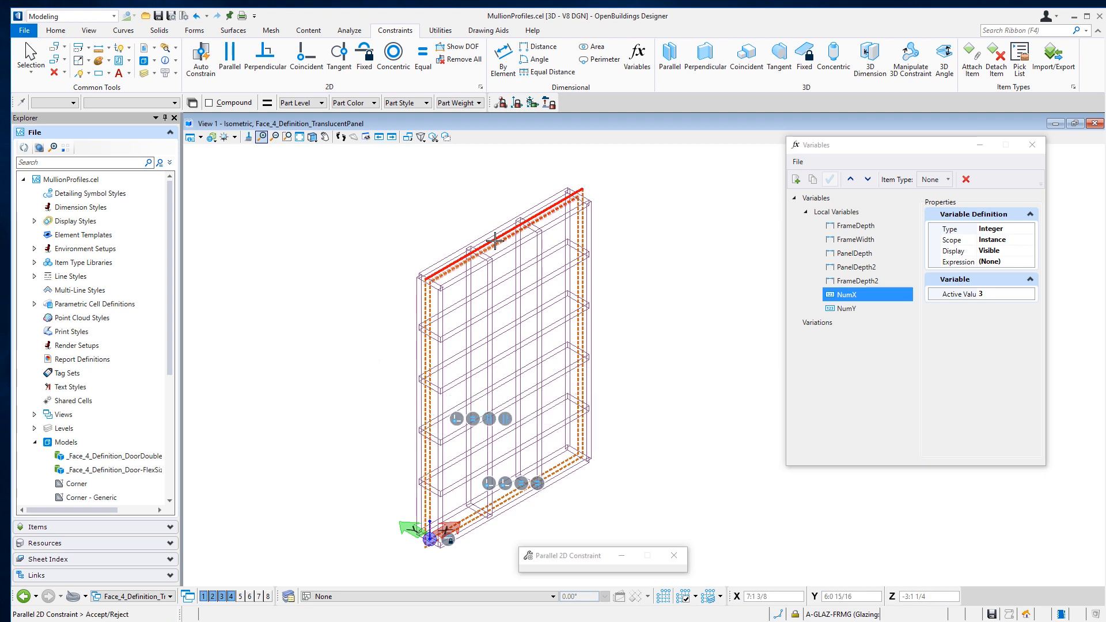
left_click(582, 232)
left_click(576, 232)
left_click(637, 252)
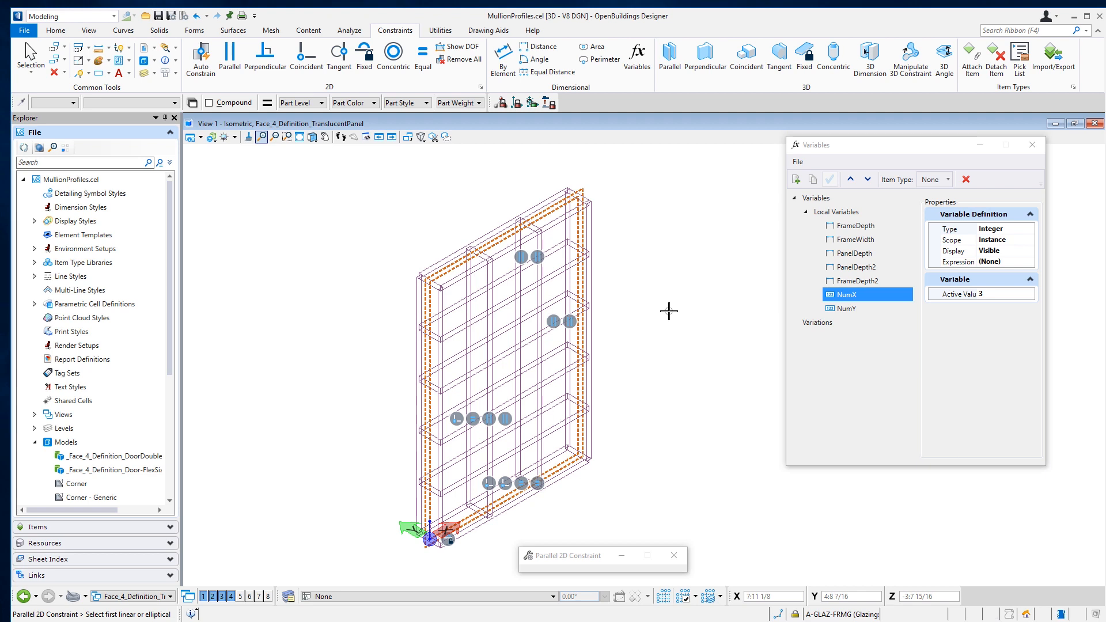
- Add a 3/4 inch distance constraint between the right edges of the inner and outer outlines
left_click(544, 48)
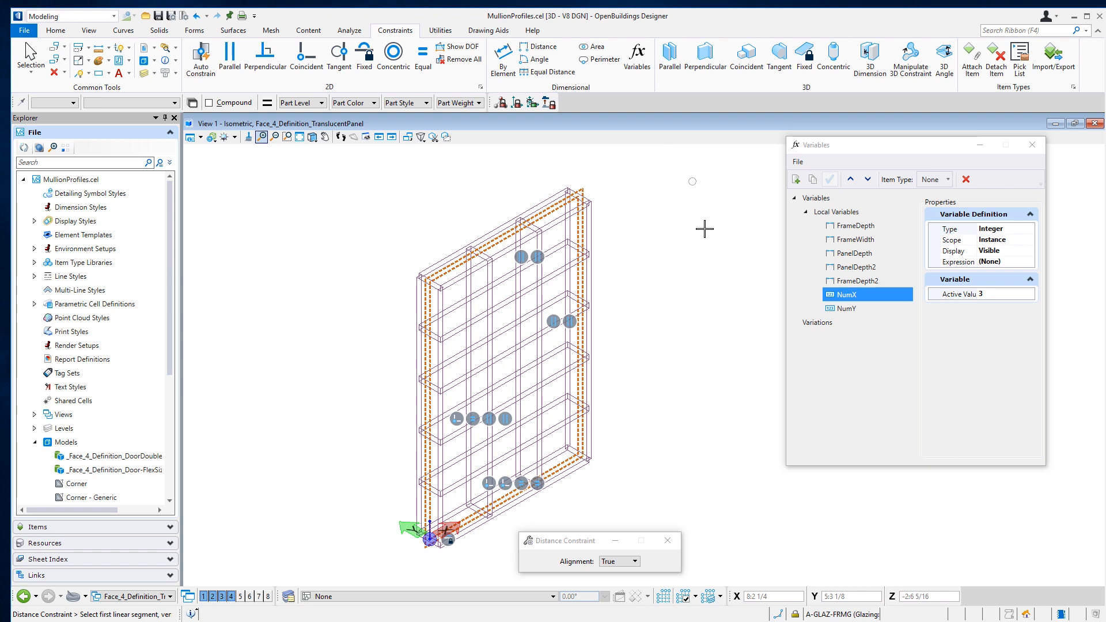
left_click(579, 340)
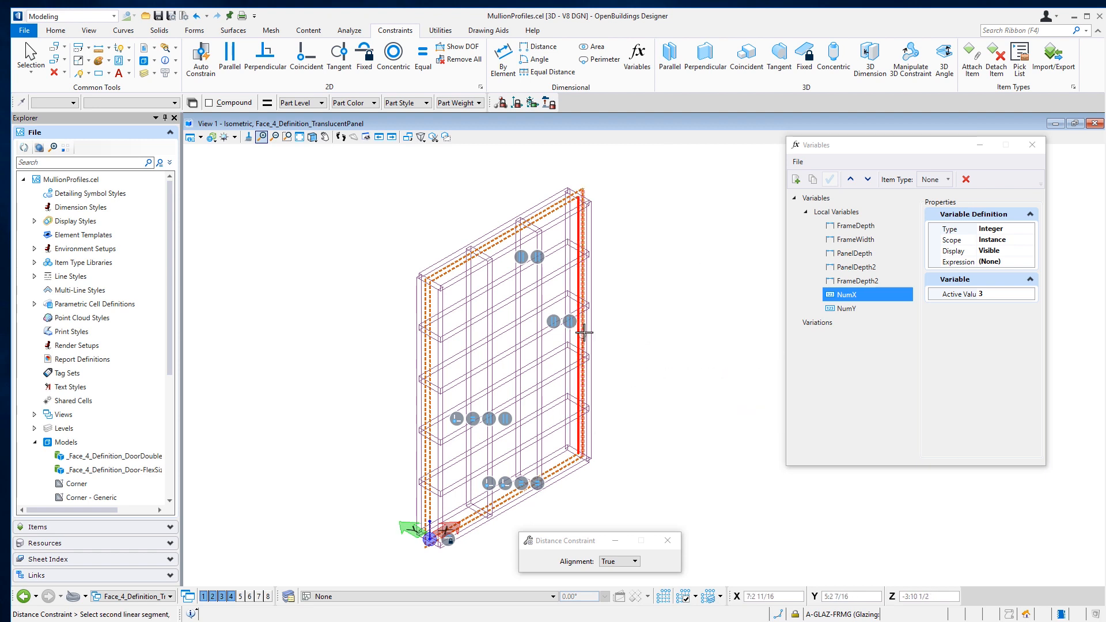
left_click(582, 338)
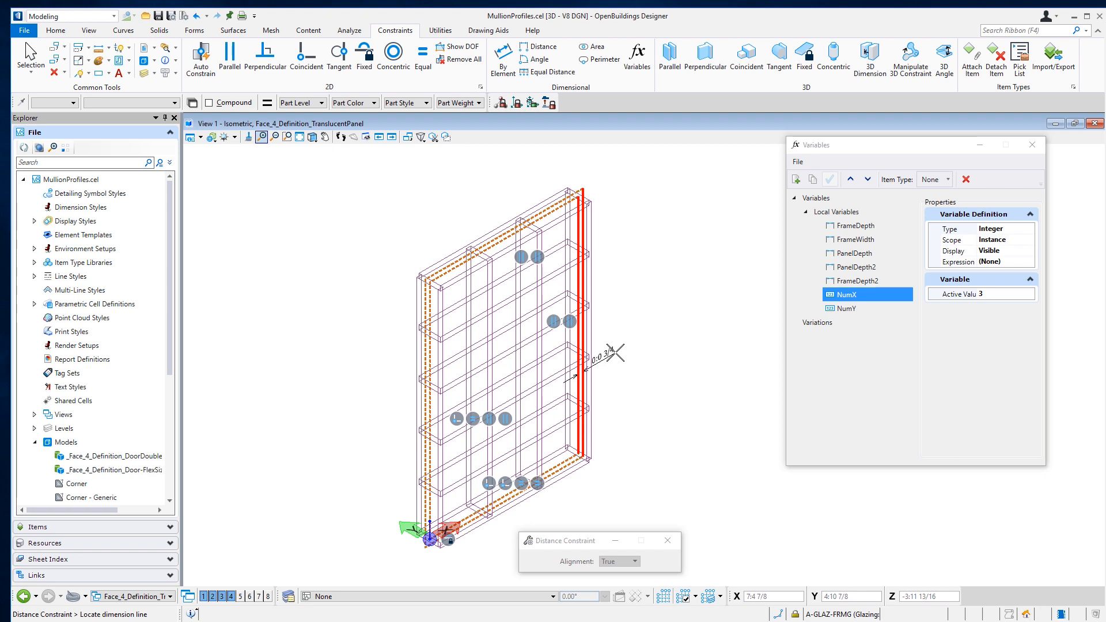
left_click(617, 352)
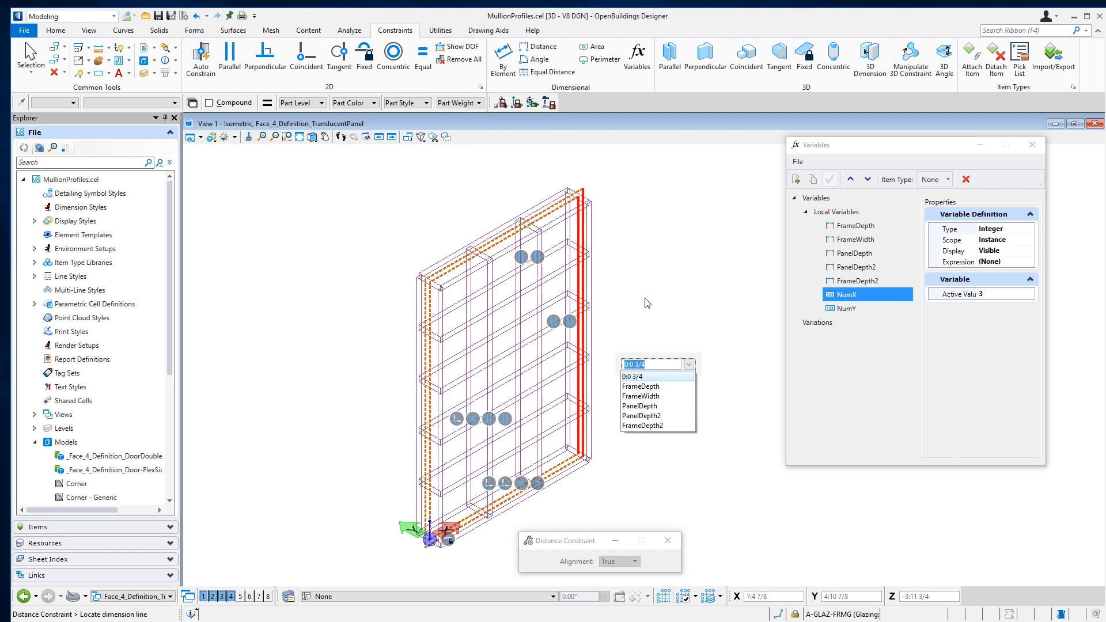
left_click(645, 376)
left_click(630, 245)
- Add a 3/4 inch distance constraint between the top edges of the inner and outer outlines
left_click(508, 231)
left_click(506, 241)
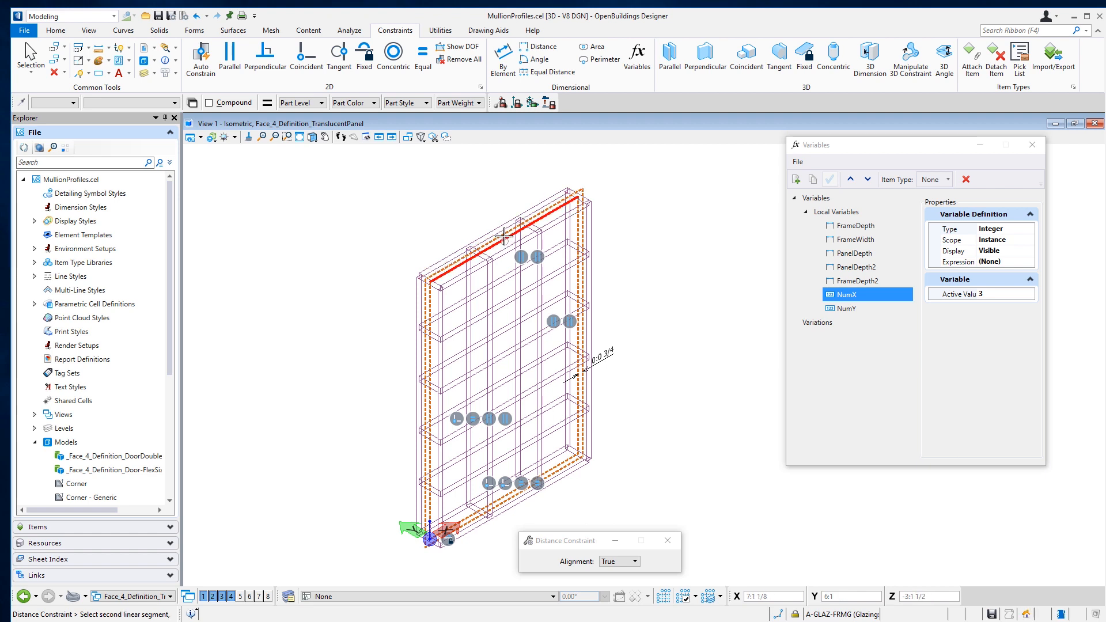
left_click(498, 194)
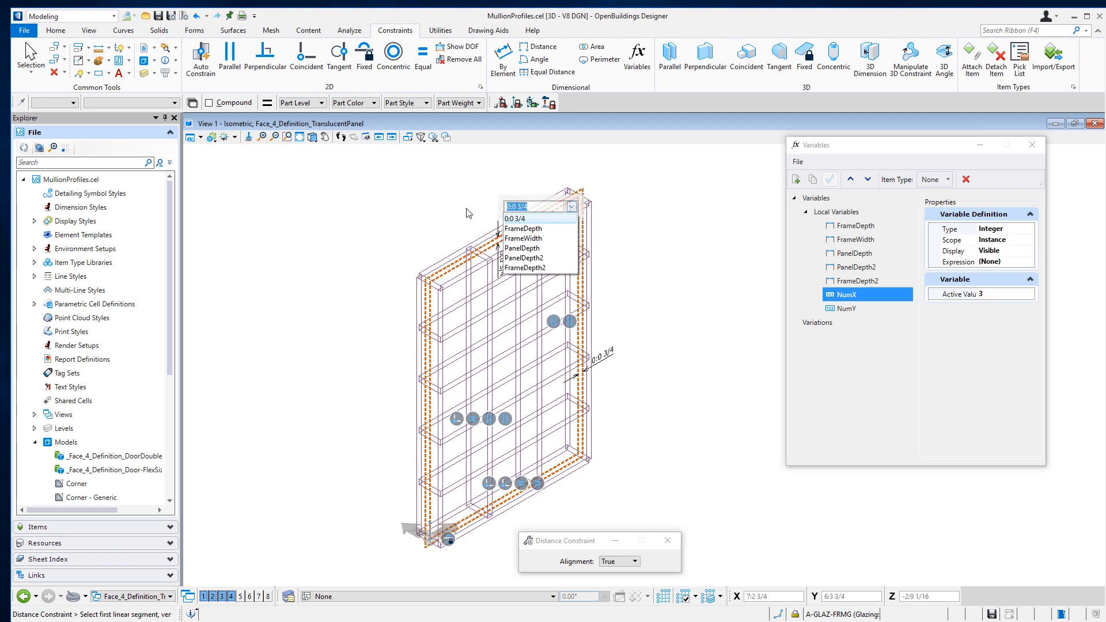
key("Return")
- Add a 3/4 inch distance constraint between the left edges of the inner and outer outlines
left_click(427, 398)
left_click(431, 405)
left_click(374, 398)
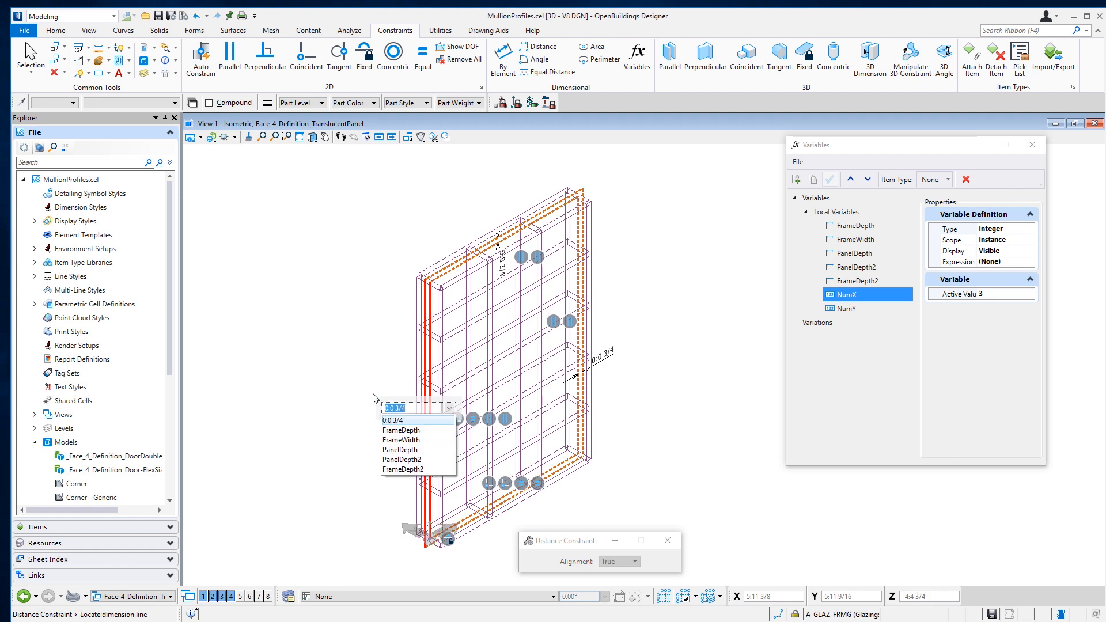
left_click(395, 419)
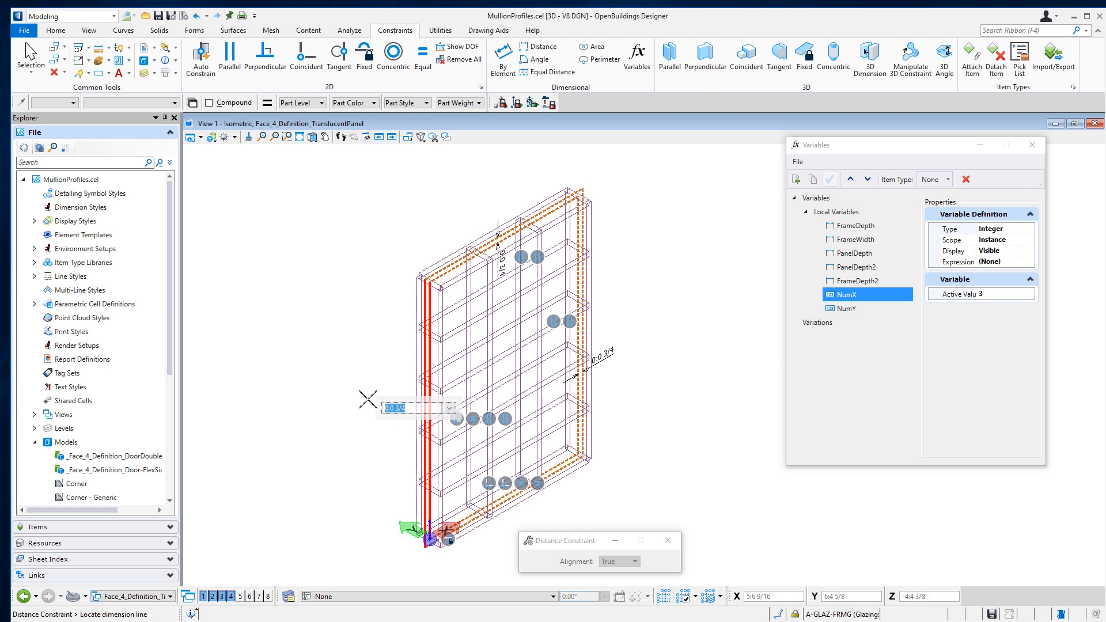
key("Return")
- Add a 3/4 inch distance constraint between the bottom edges of the inner and outer outlines
left_click(509, 492)
left_click(513, 497)
left_click(514, 514)
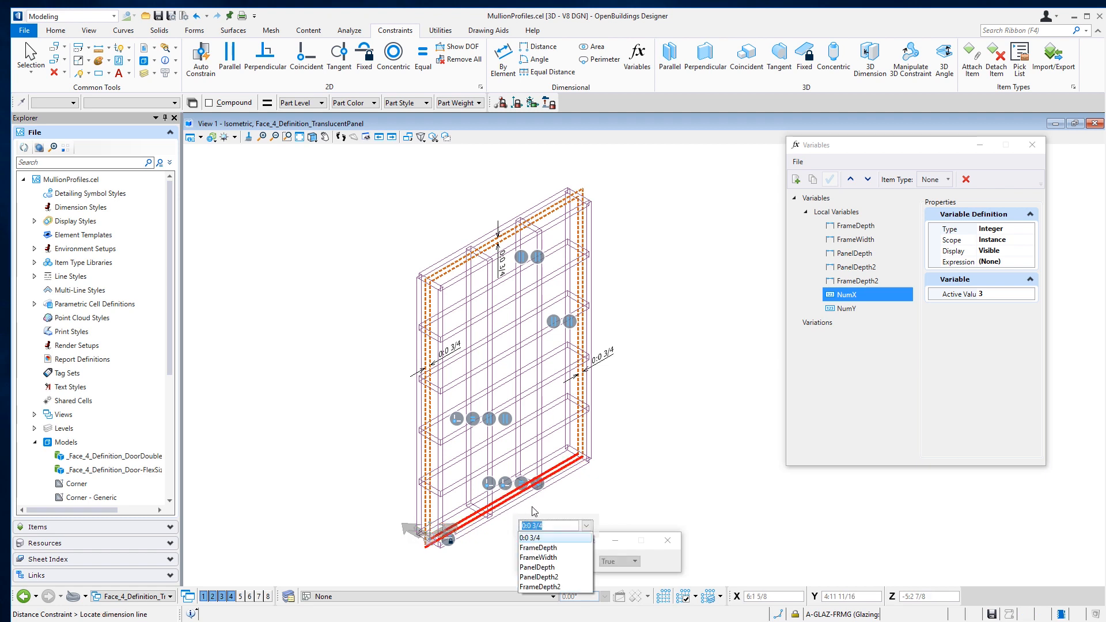
left_click(548, 510)
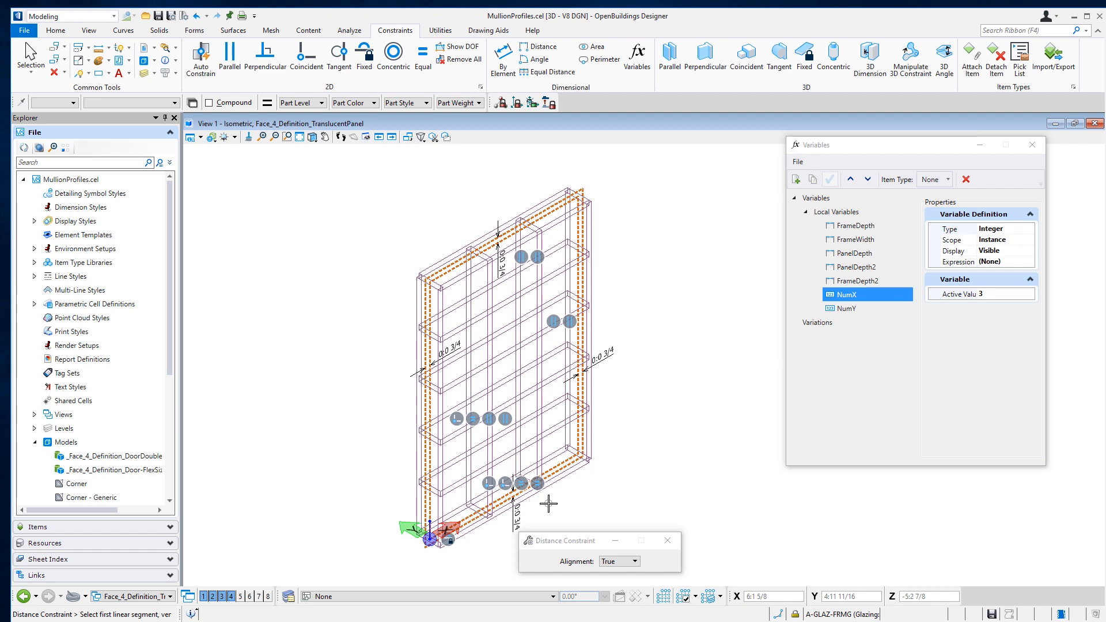
key("Escape")
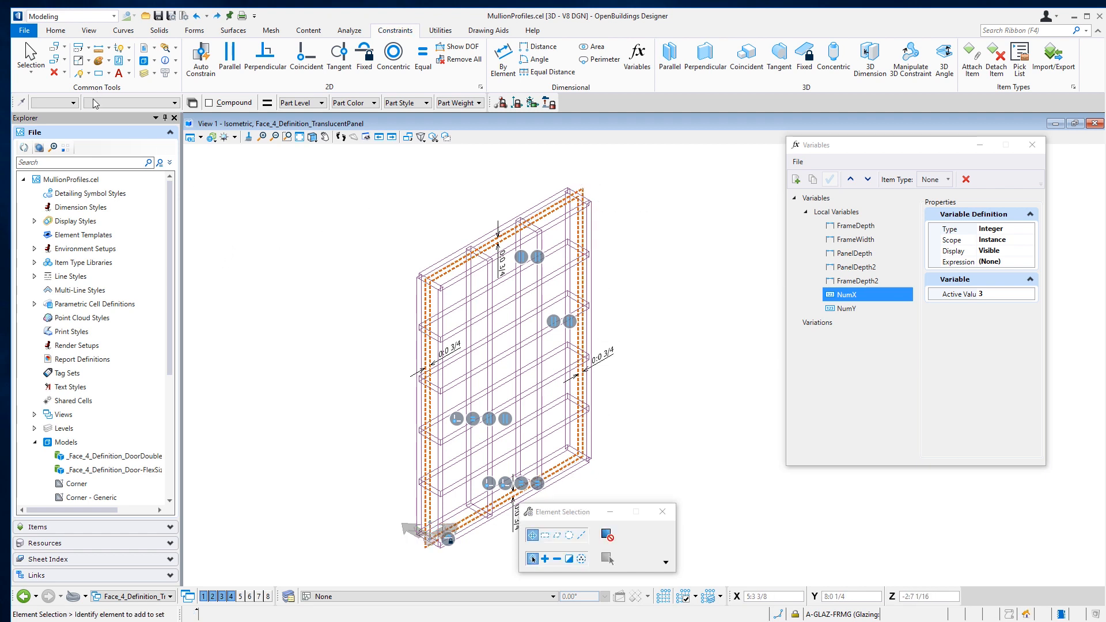
- Make the CurtainWall family and its matl_CurtainWall_Glaz Translucent part active
left_click(73, 103)
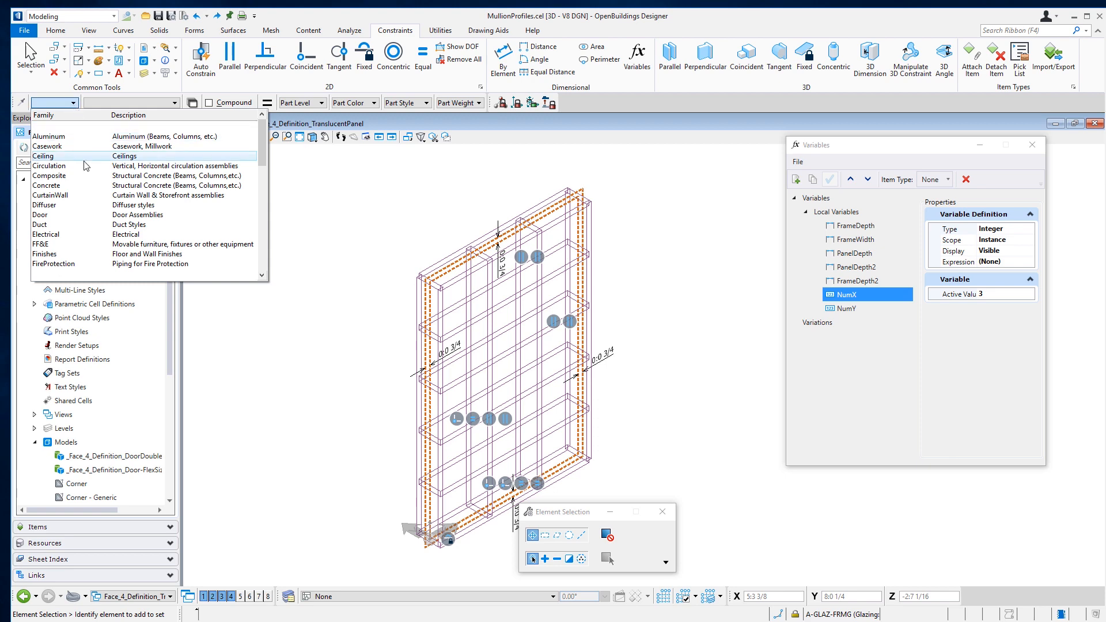
left_click(90, 196)
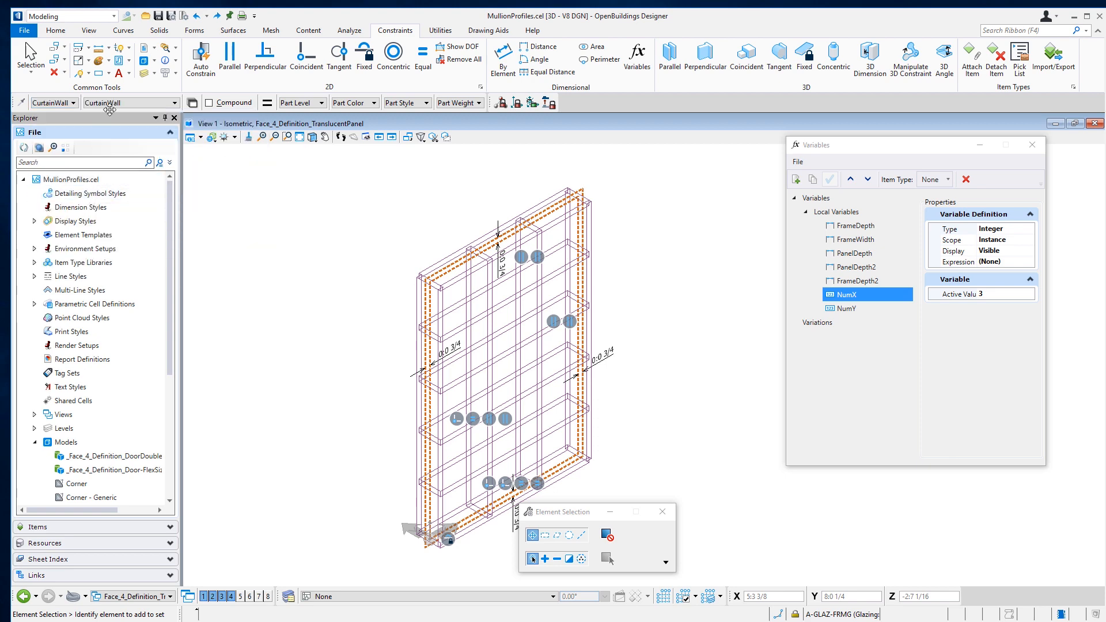
left_click(115, 106)
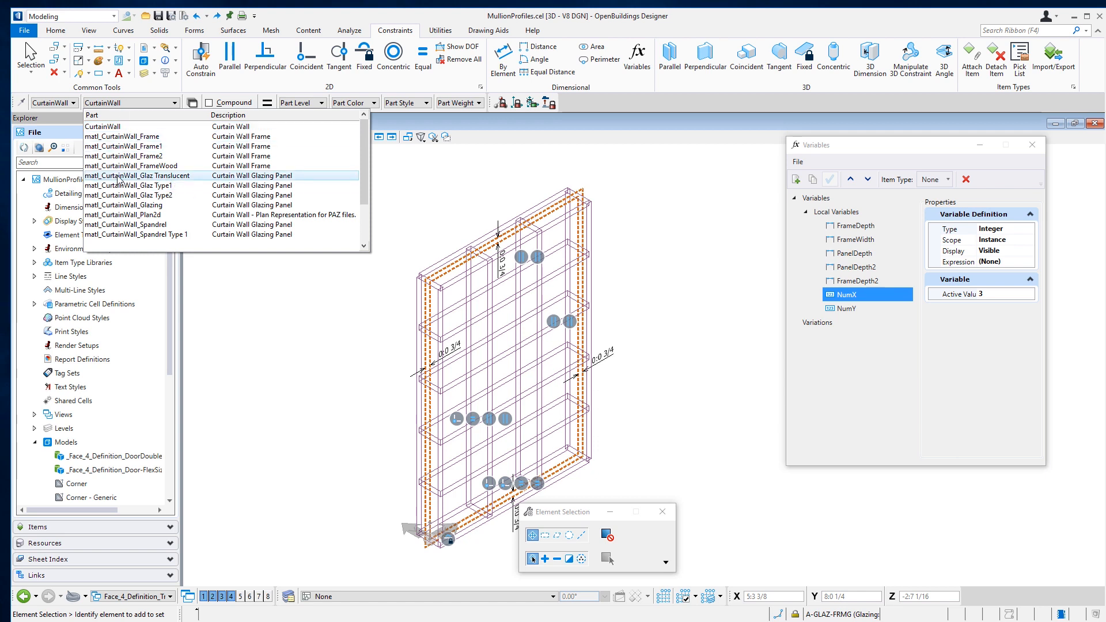
left_click(162, 177)
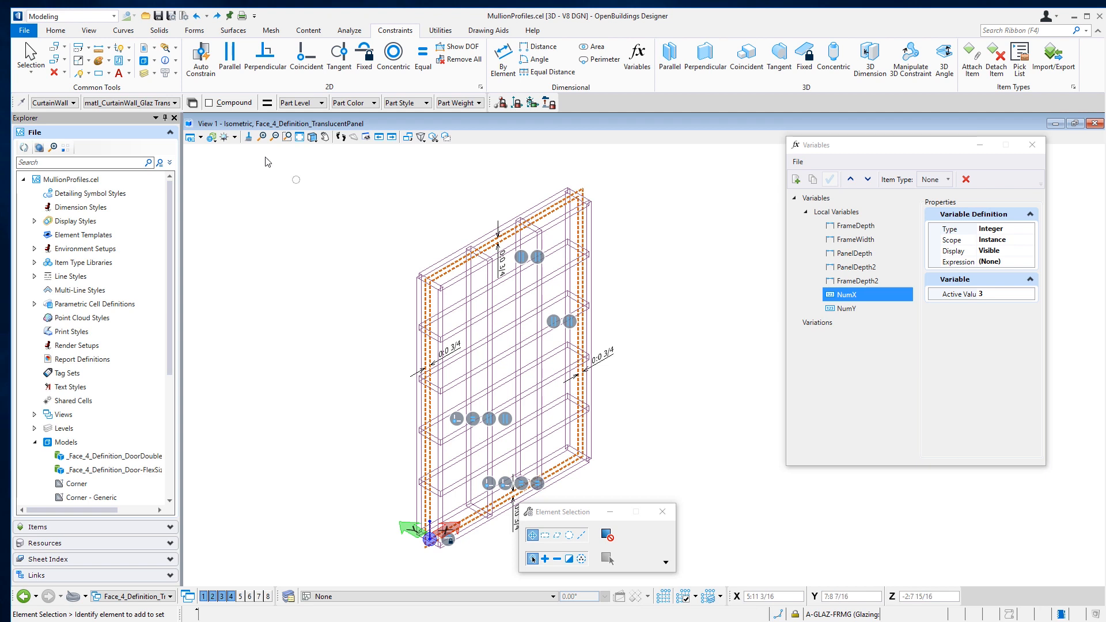
- Extrude the outer outline as a parametric solid in both directions, with distance driven by PanelDepth2 and thickness placement set to None
left_click(159, 29)
left_click(456, 62)
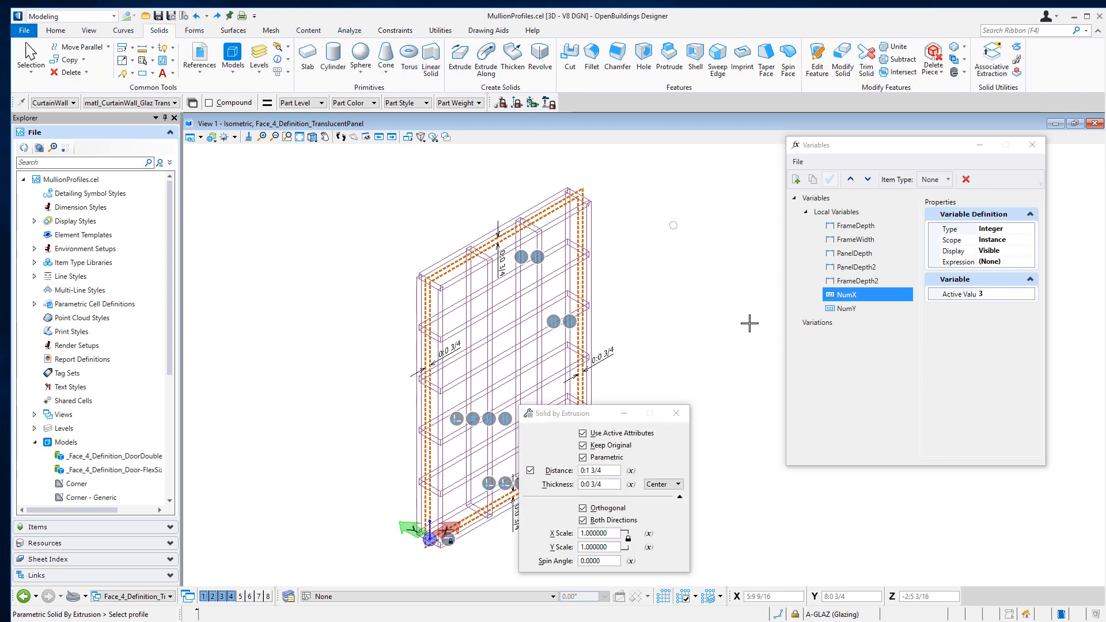
left_click(632, 471)
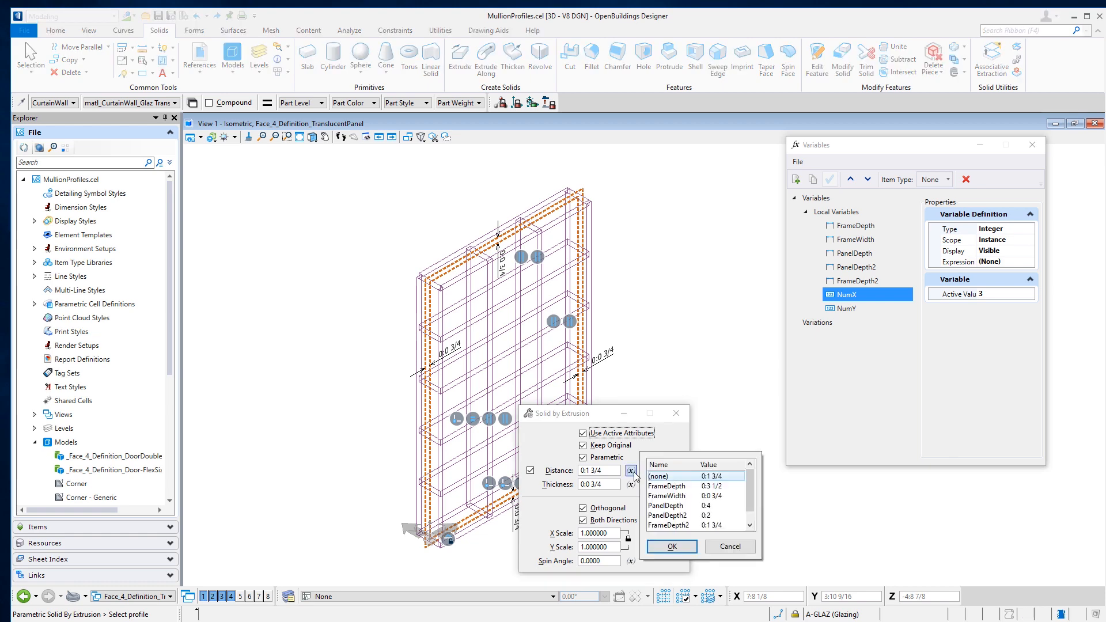
left_click(679, 517)
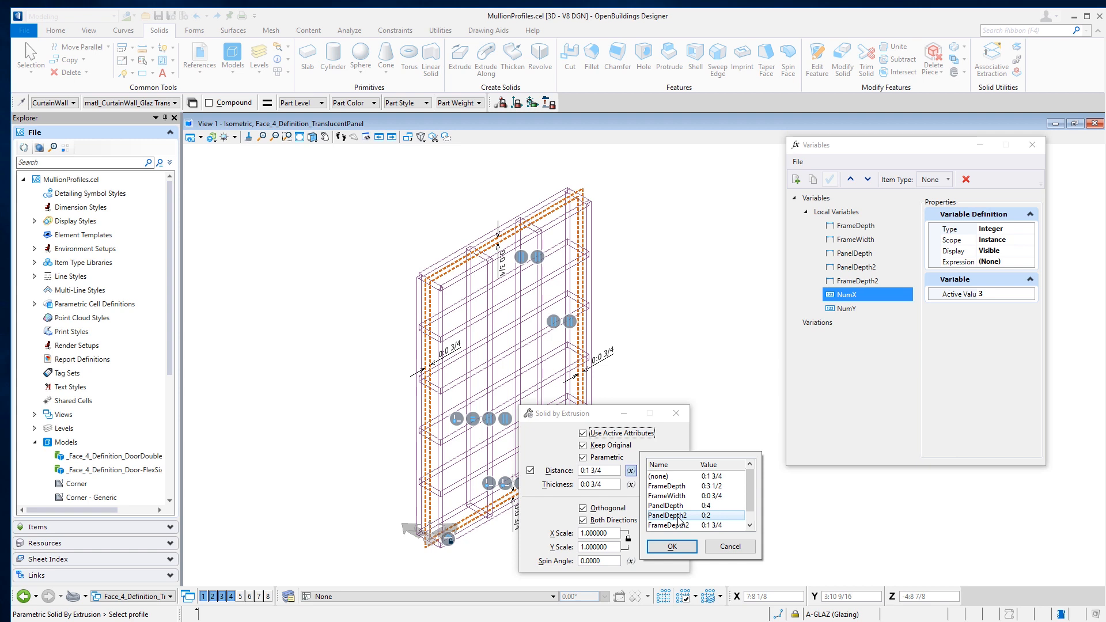
left_click(681, 552)
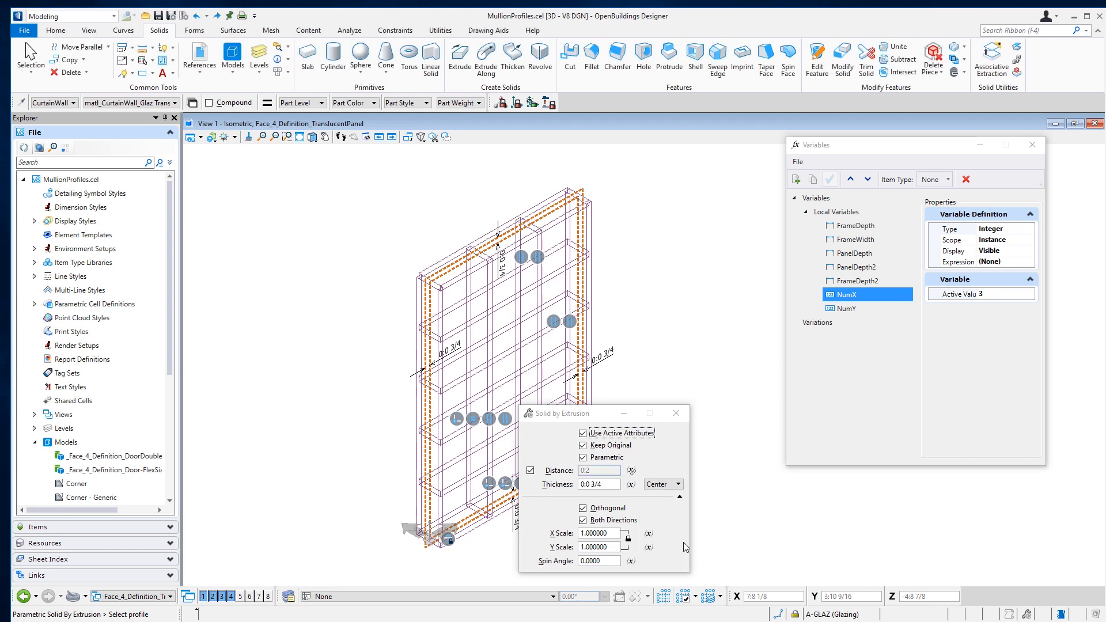
left_click(662, 485)
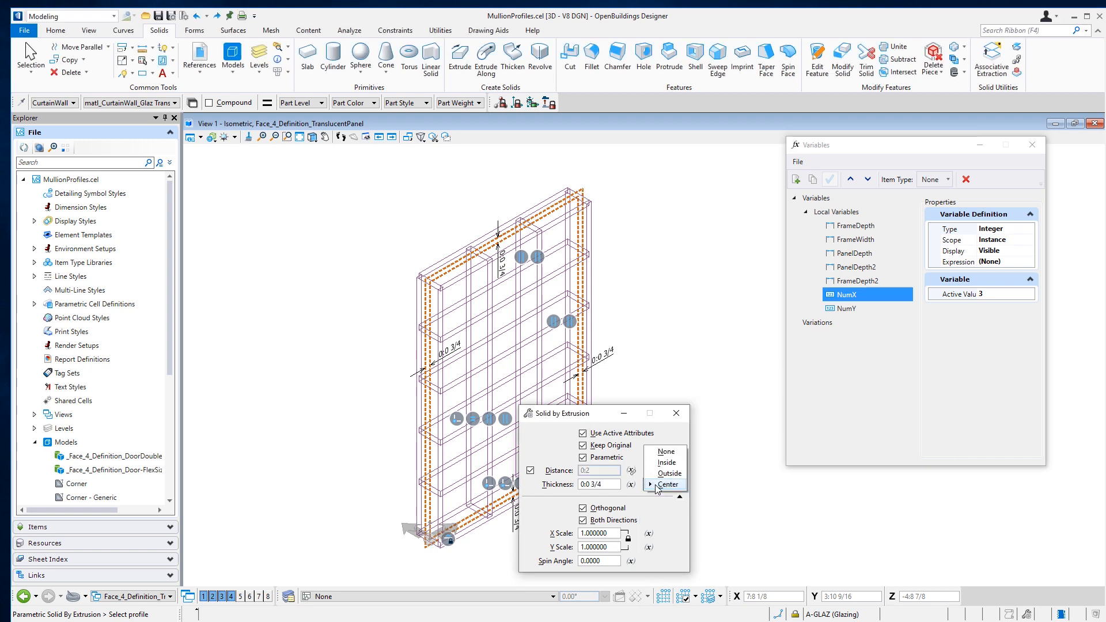
left_click(666, 452)
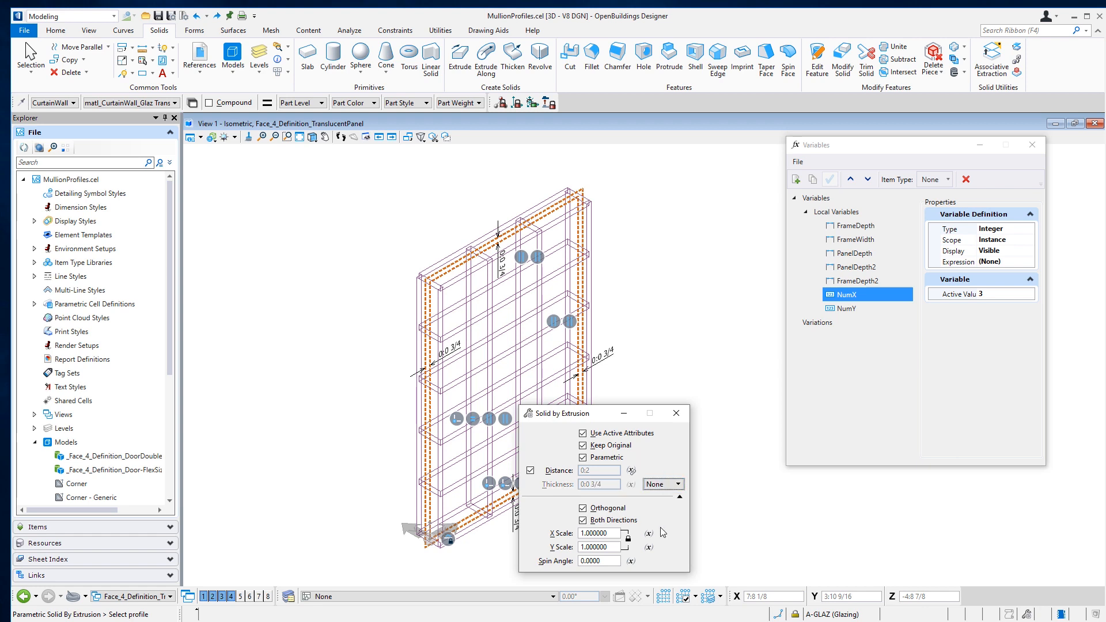
left_click(584, 187)
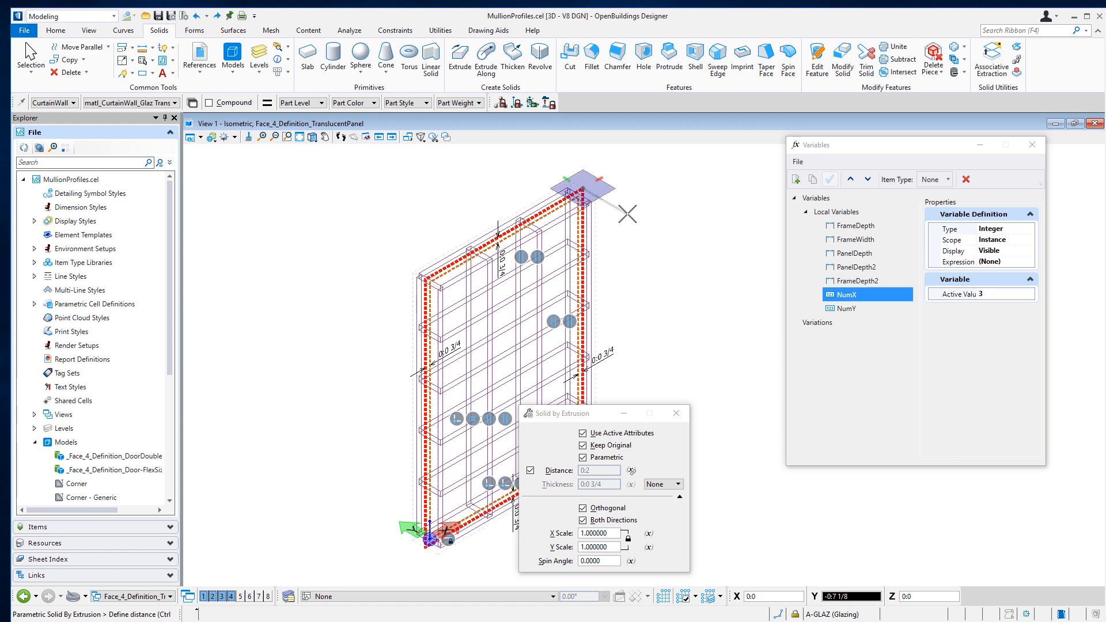
right_click(740, 250)
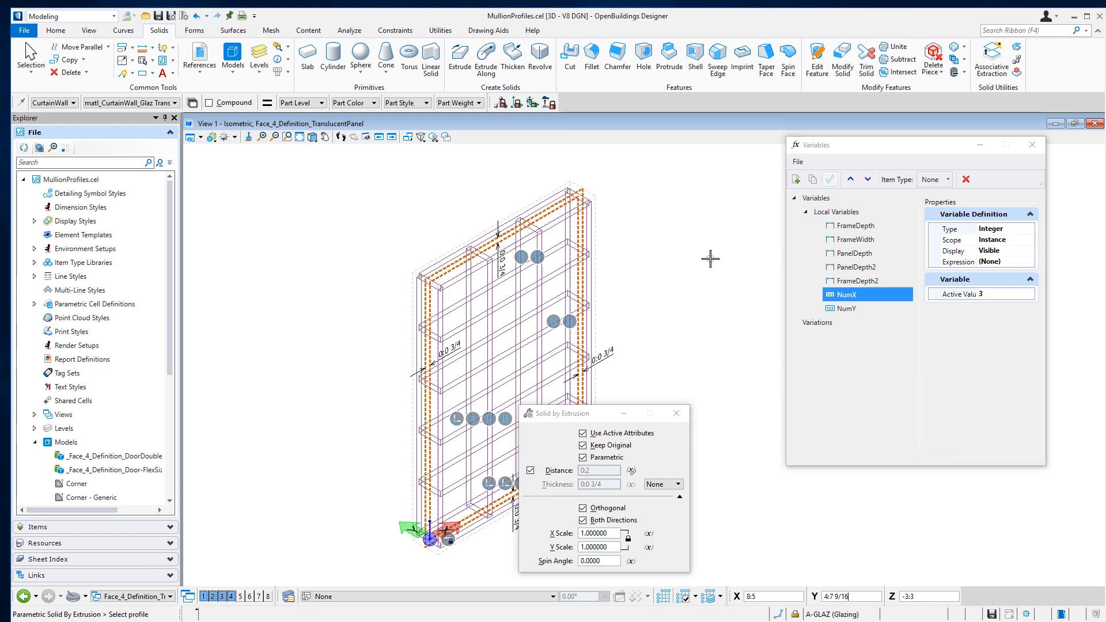
- Change the extruded glazing solid to the active attributes: level A-GLAZ (Glazing), color 111, ByLevel style and weight, class Primary
left_click(153, 60)
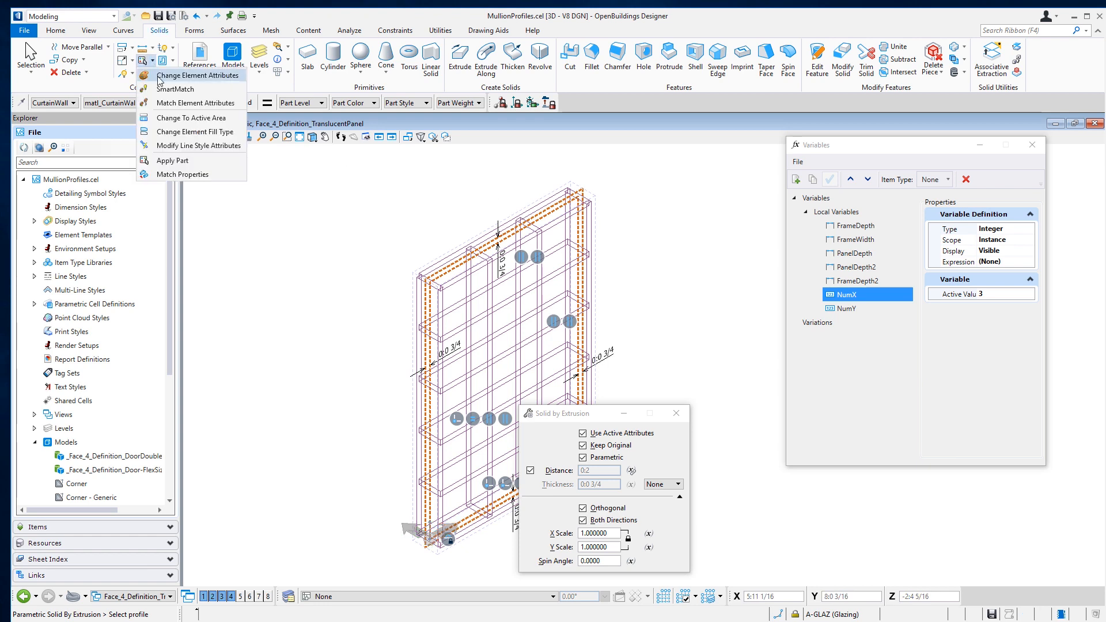
left_click(160, 77)
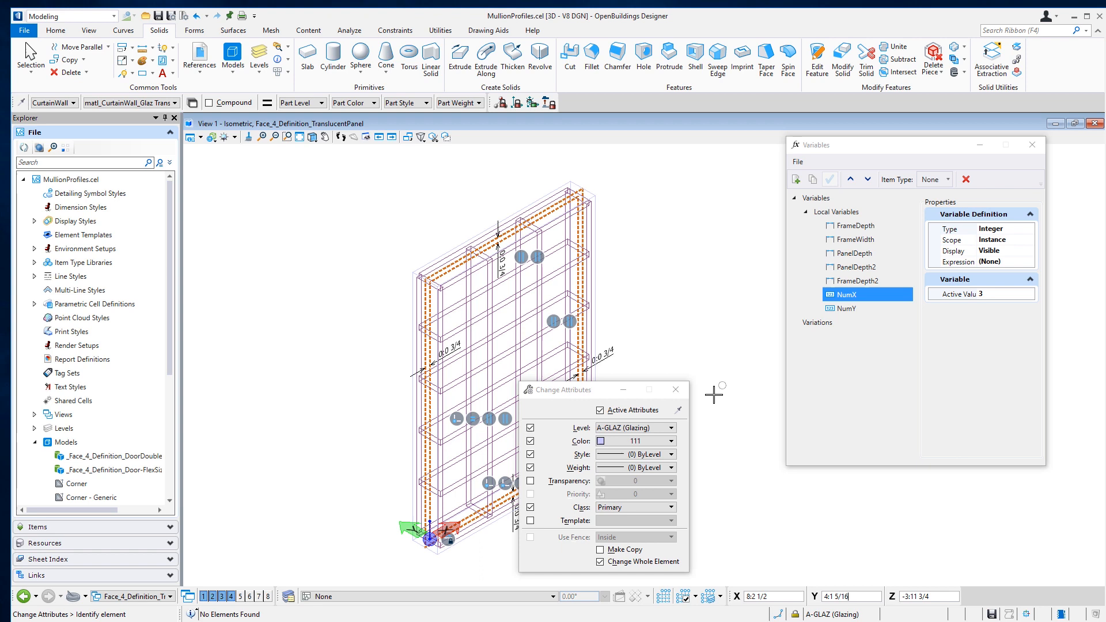
left_click(676, 390)
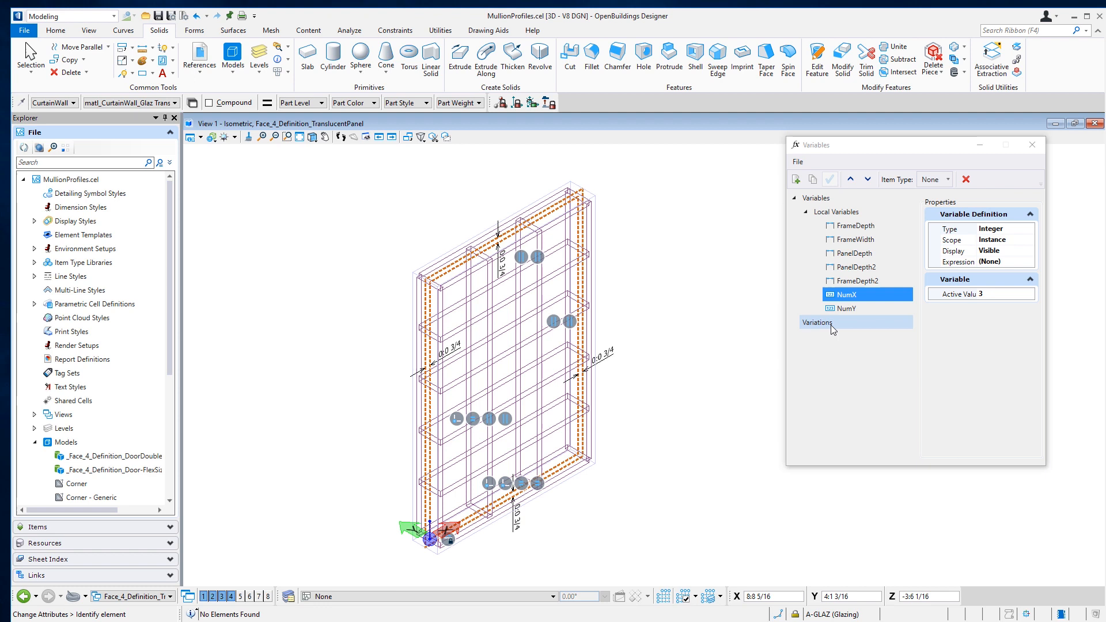
- Set the active values of both the NumX and NumY variables to 2
left_click(986, 294)
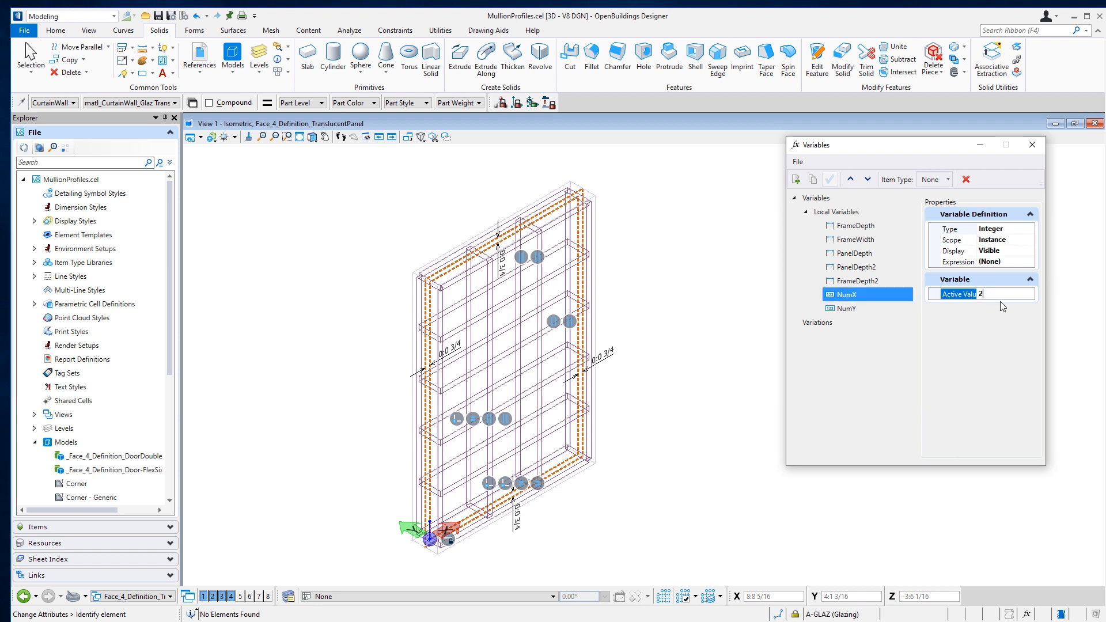
key("Return")
left_click(866, 310)
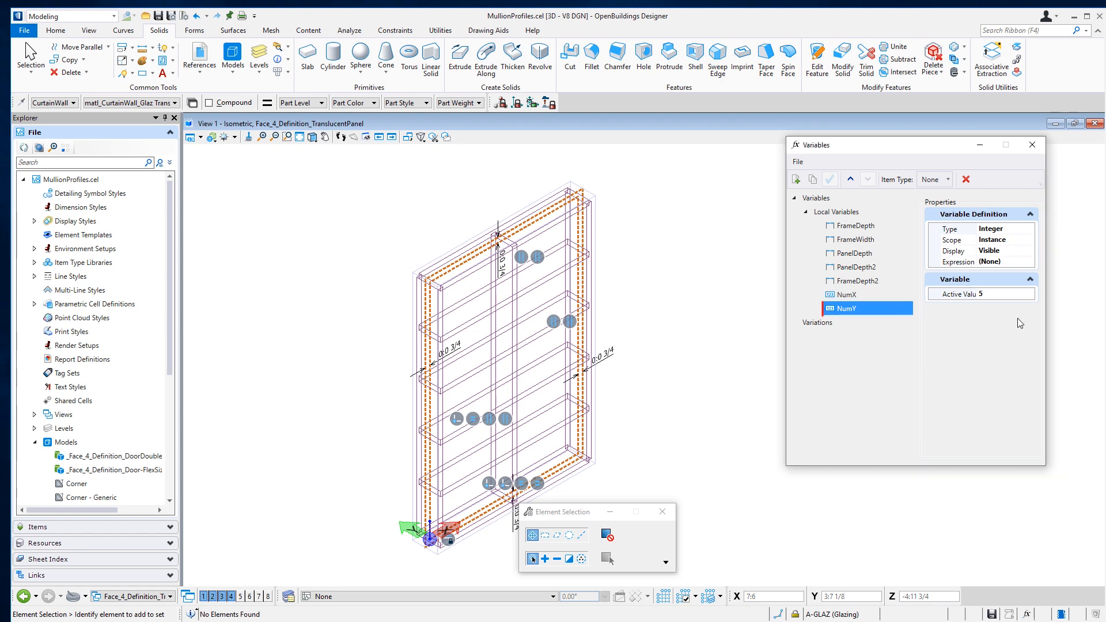
left_click(984, 295)
double_click(983, 294)
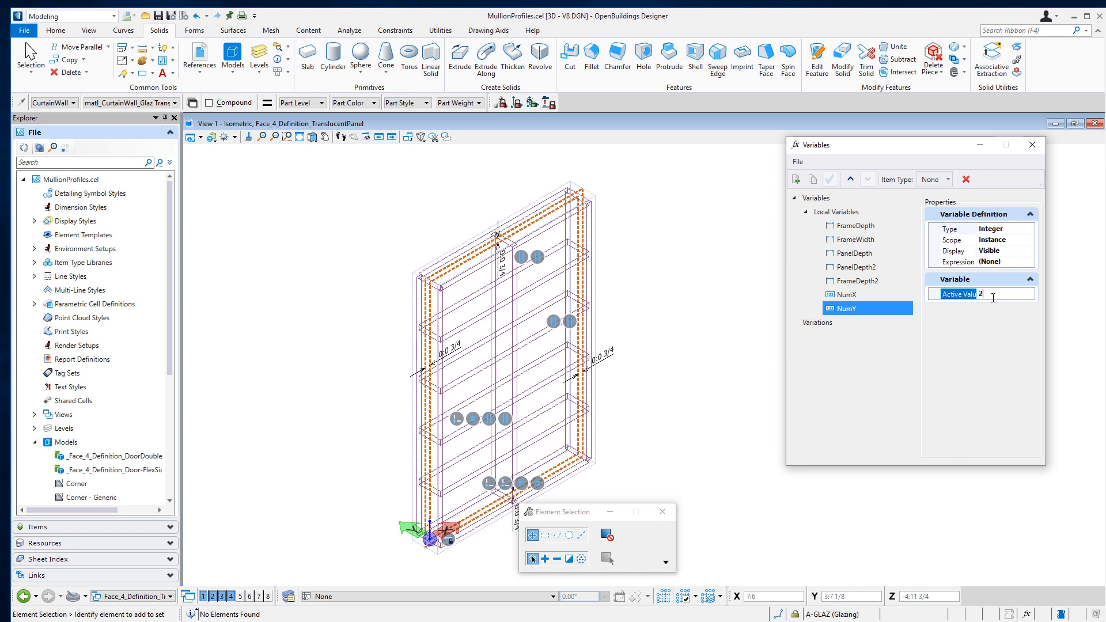
type("2")
key("Return")
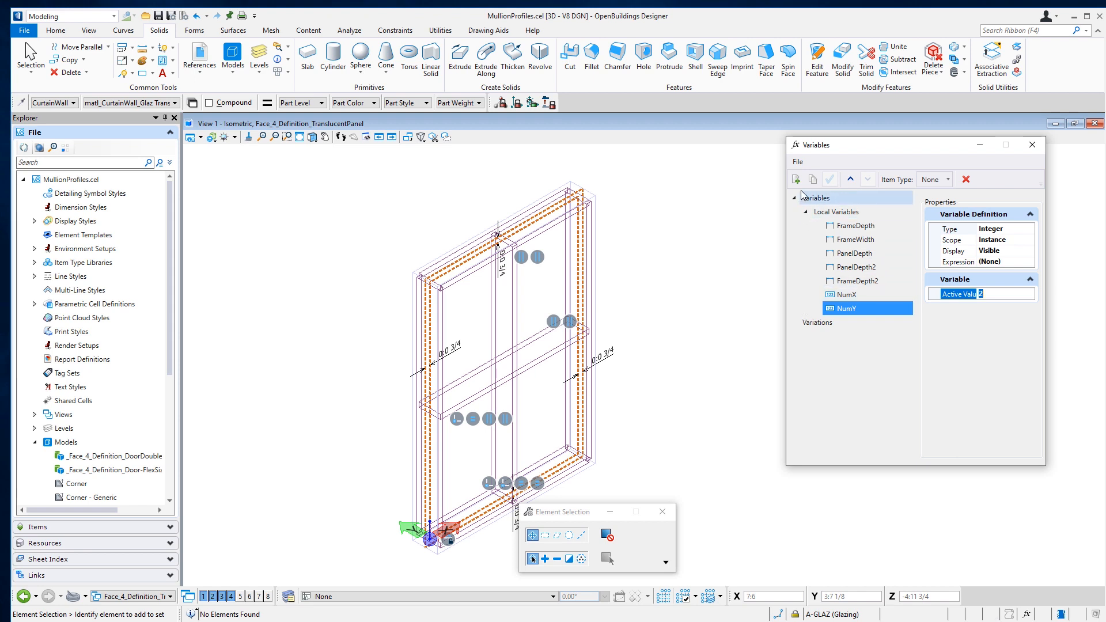
- Add a variation named 2x2 that stores the current variable values
left_click(819, 323)
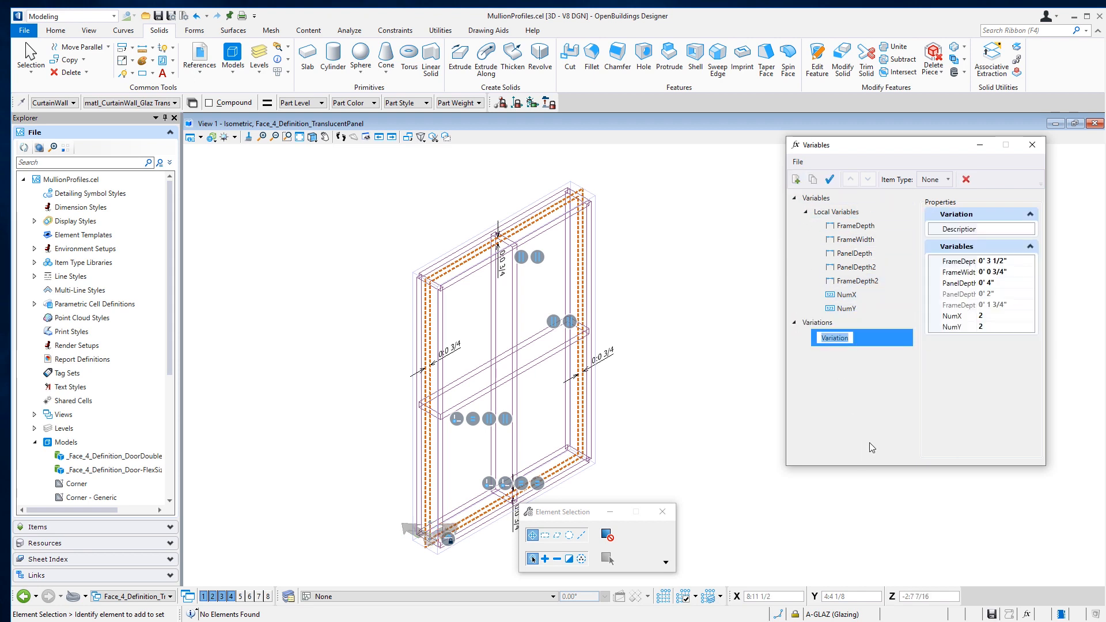
type("2x2")
key("Return")
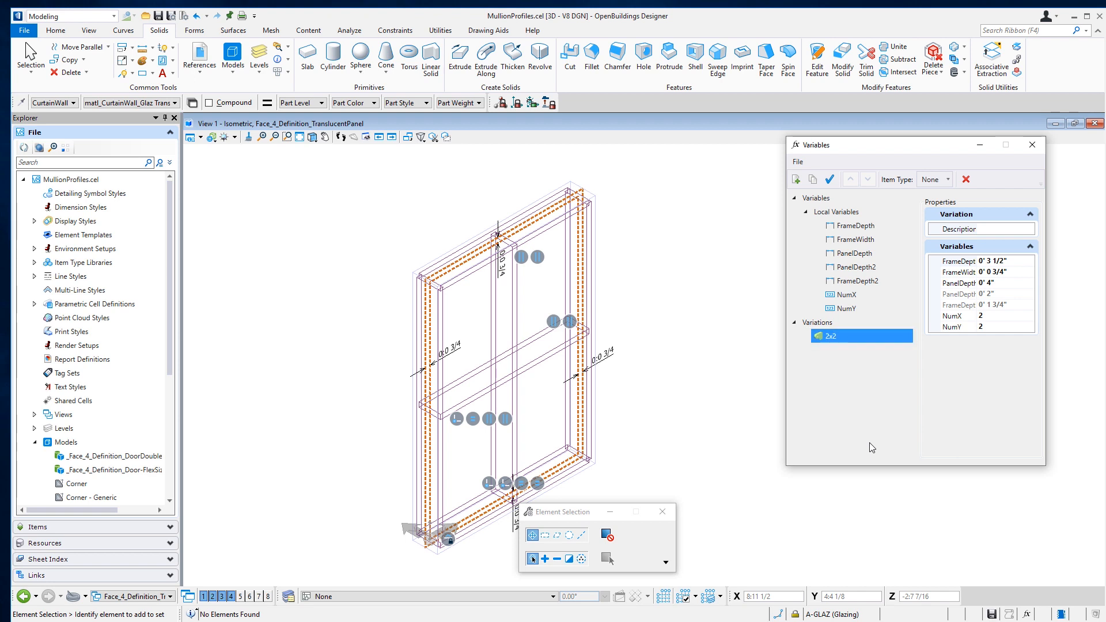
- Set the active value of the NumY variable to 10
left_click(874, 297)
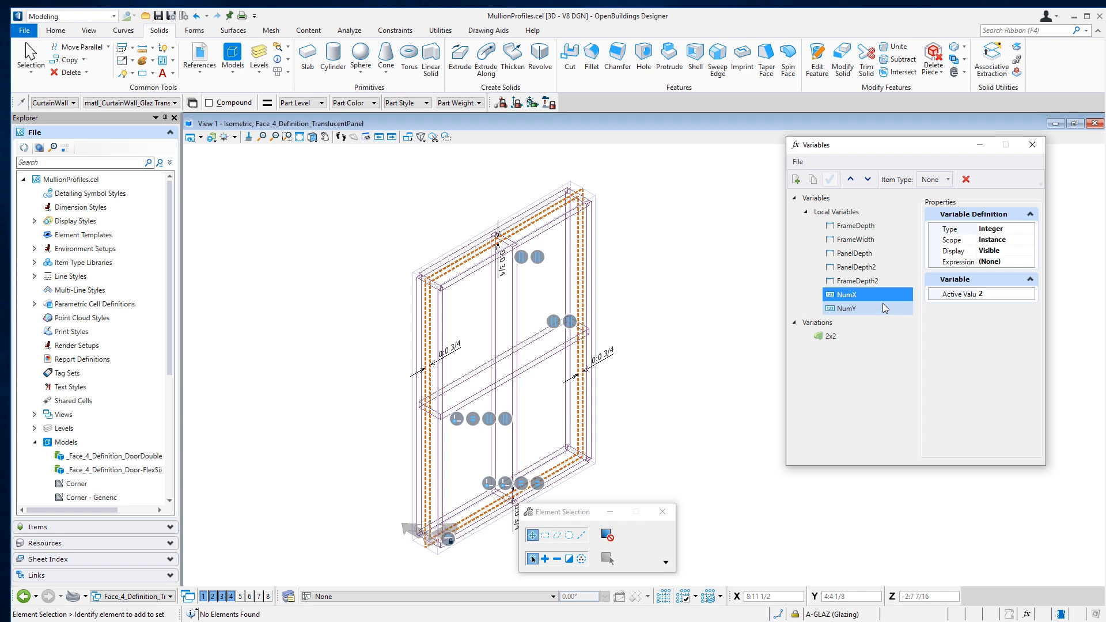
left_click(873, 309)
left_click(986, 295)
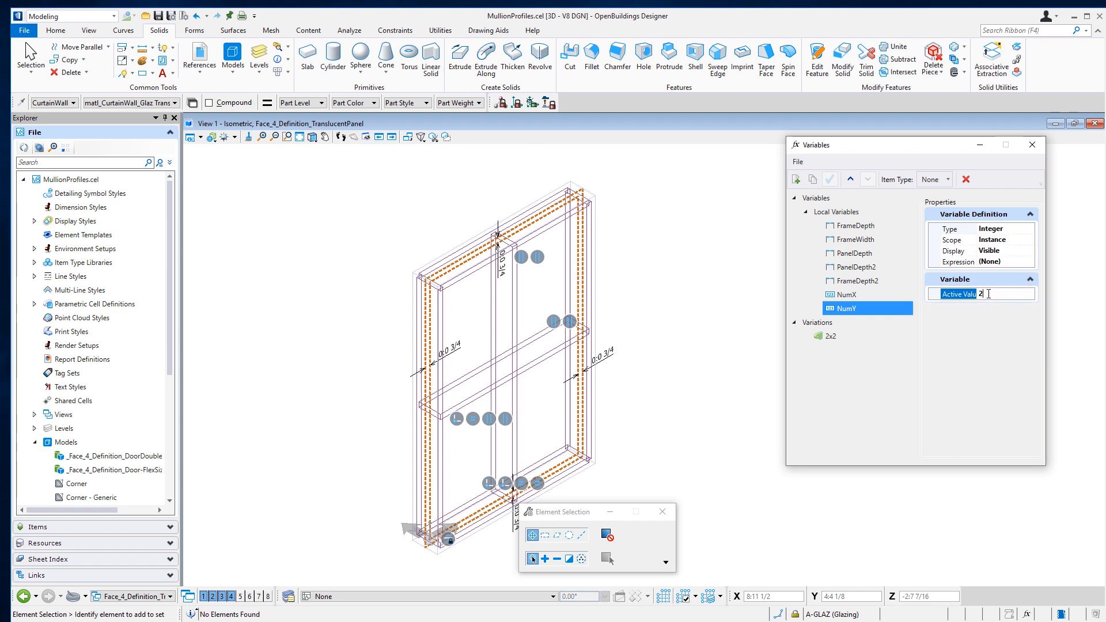
type("10")
key("Return")
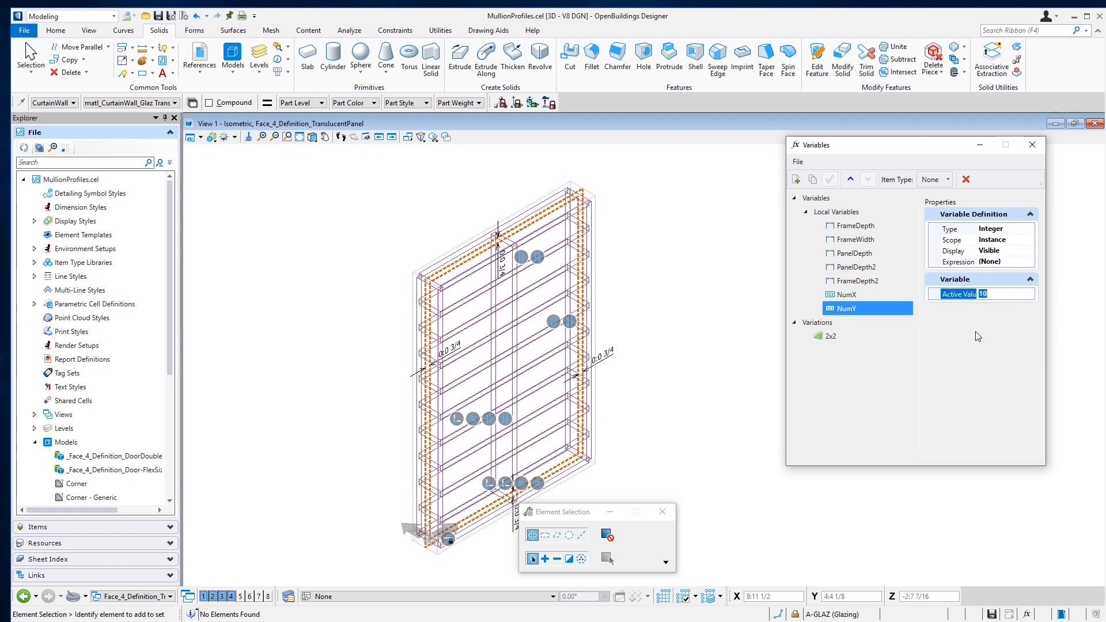
- Add a variation named 2x10 from the current variable values, and make the 2x2 variation active
left_click(865, 322)
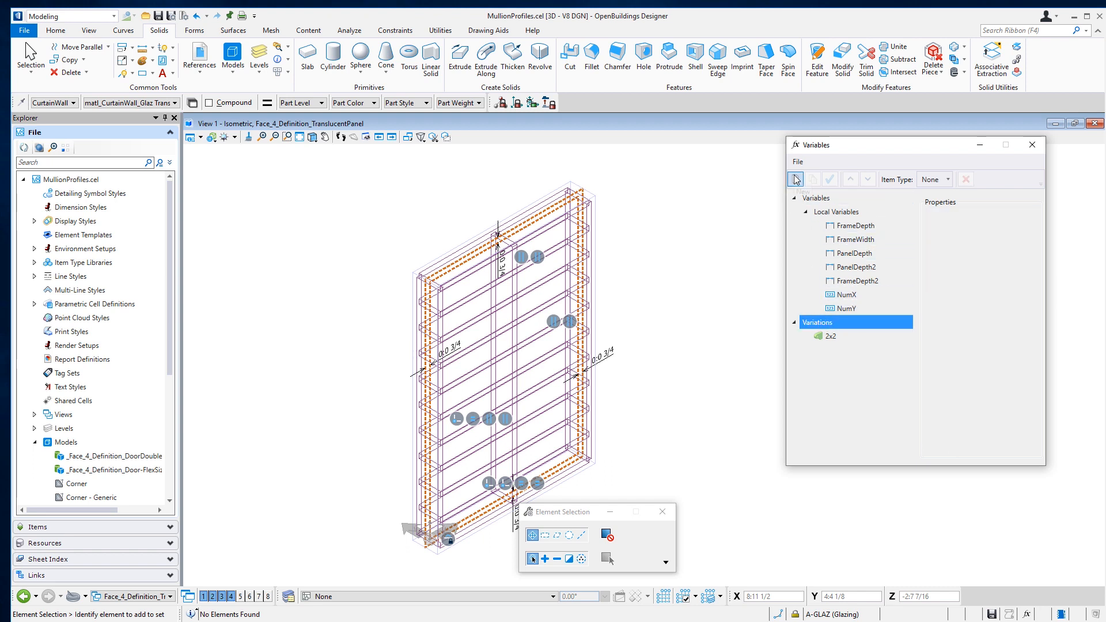
left_click(796, 179)
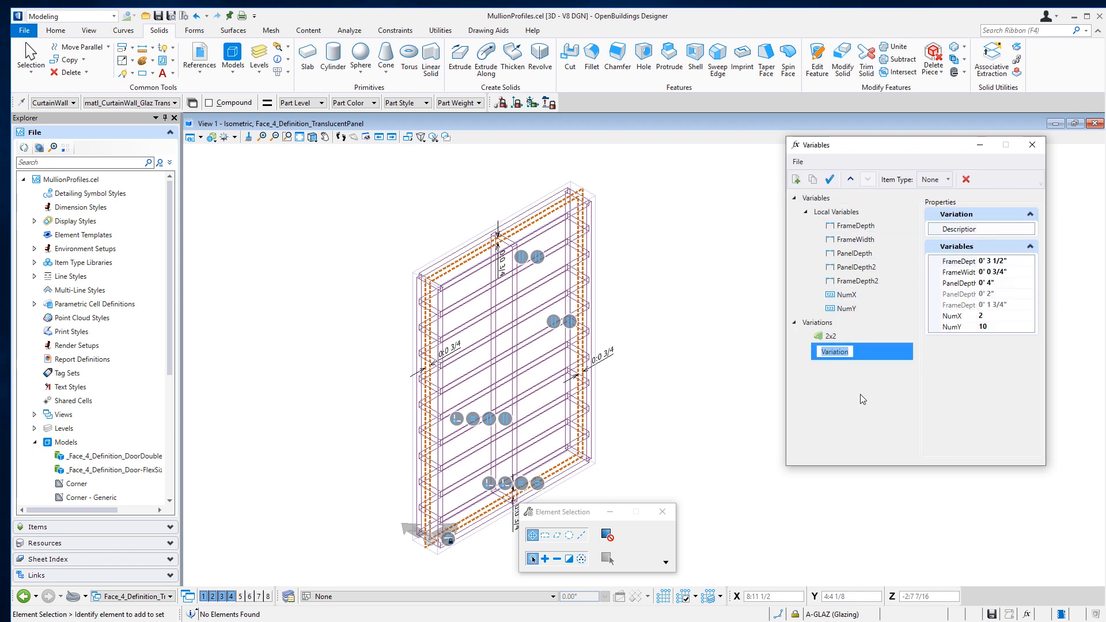
type("2x1")
key("Return")
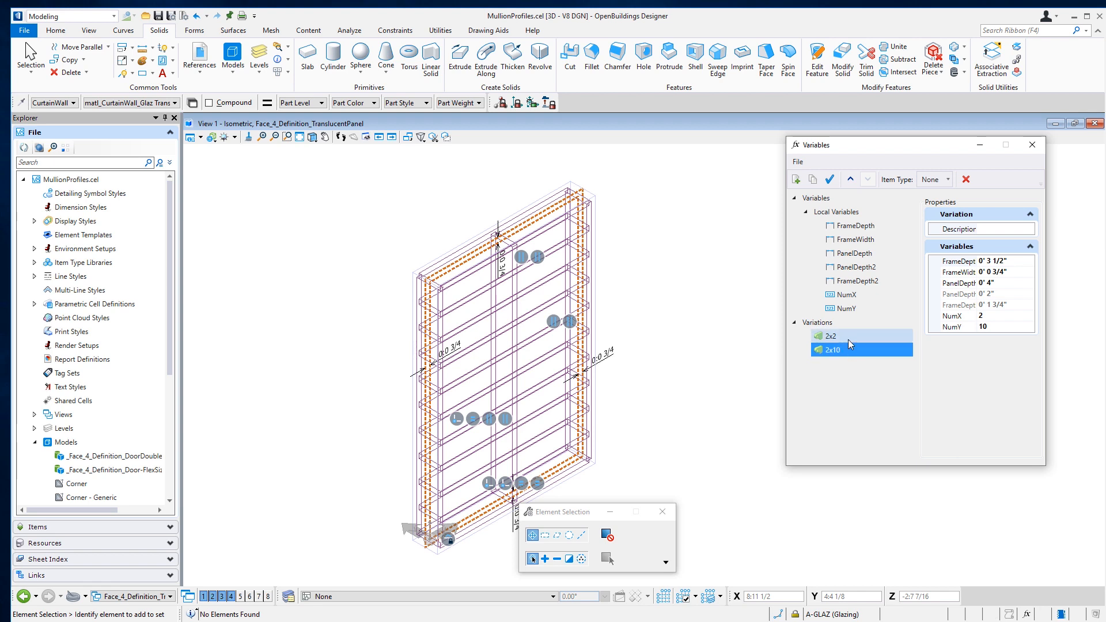
left_click(848, 340)
left_click(830, 180)
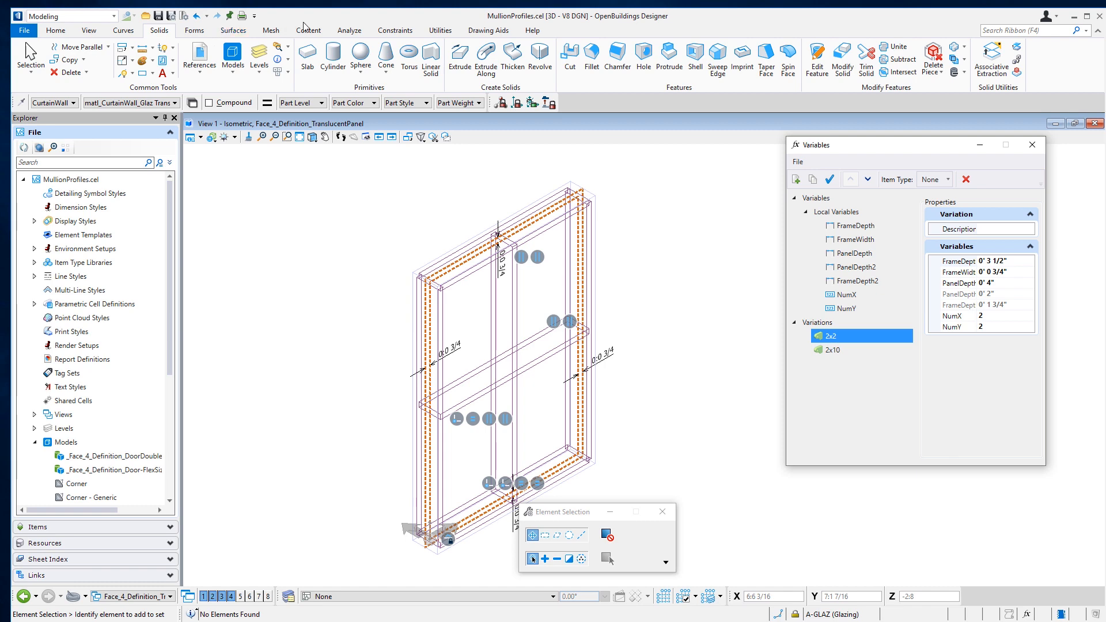
- Switch to the Building Design workflow and open the Catalog Editor
left_click(80, 17)
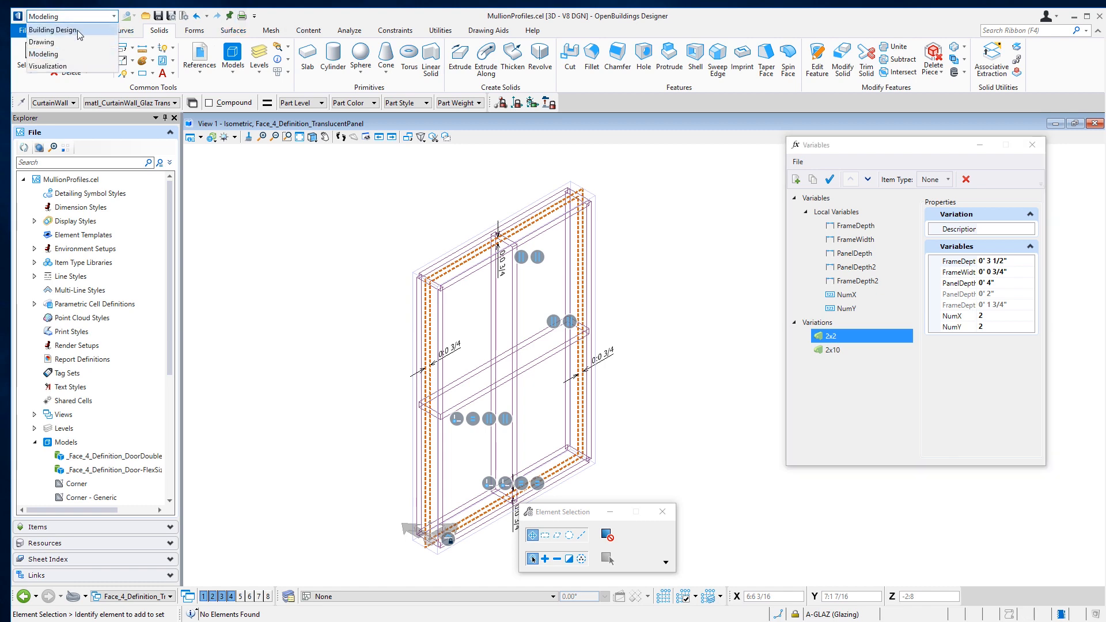
left_click(81, 32)
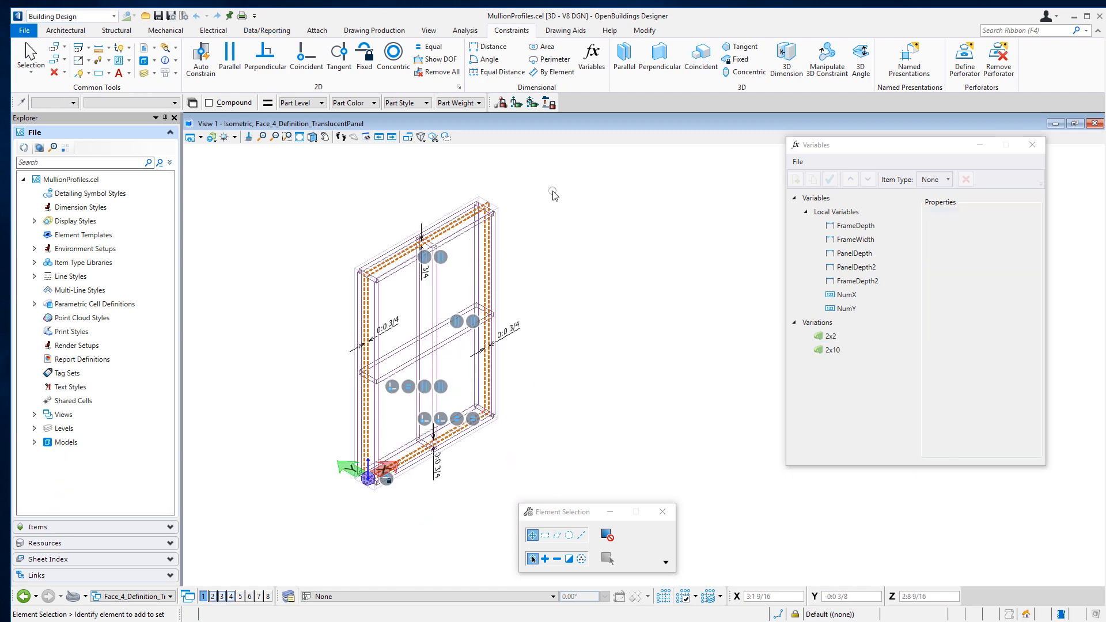
left_click(281, 31)
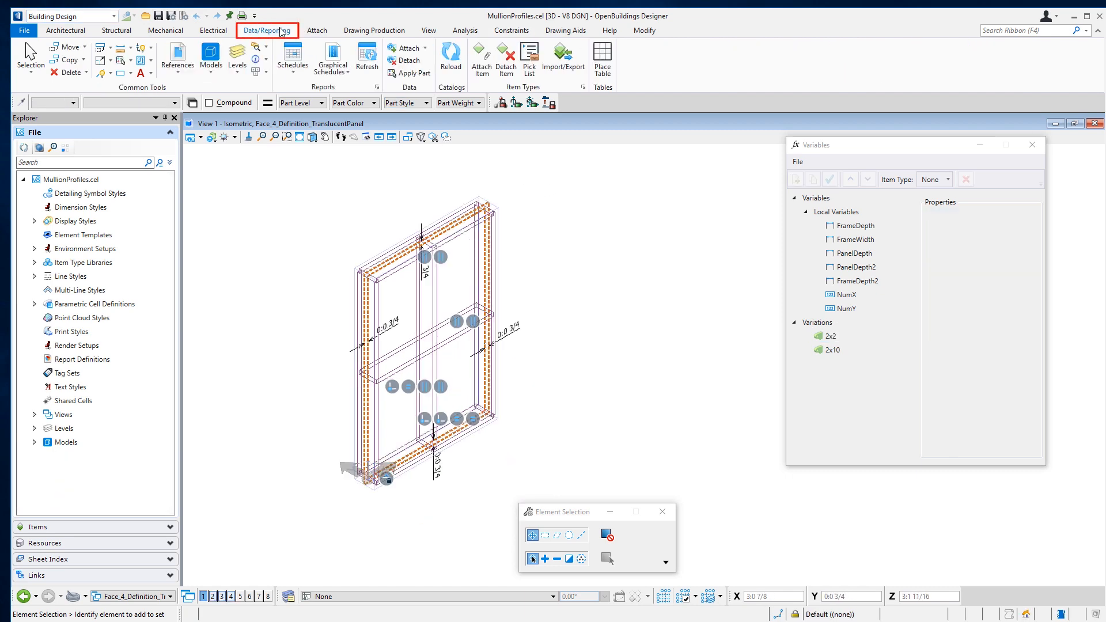
left_click(377, 87)
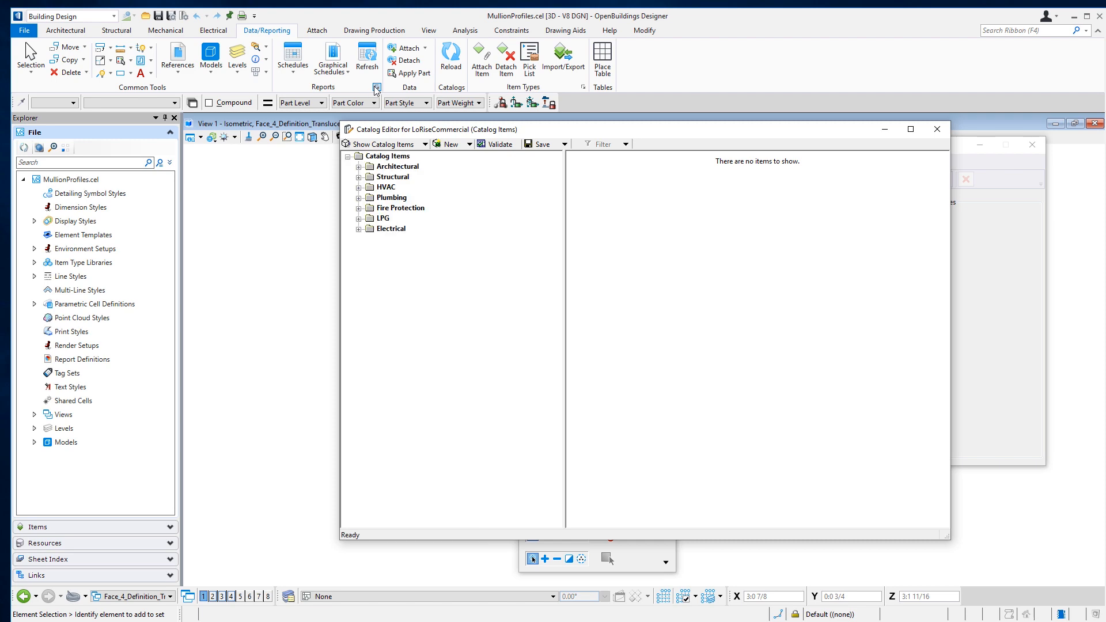
- Create a catalog item named *Project_Panel2x2 under the architectural Curtain Wall | Panel type, in the Workset's CurtainWallSystem.xml
left_click(358, 166)
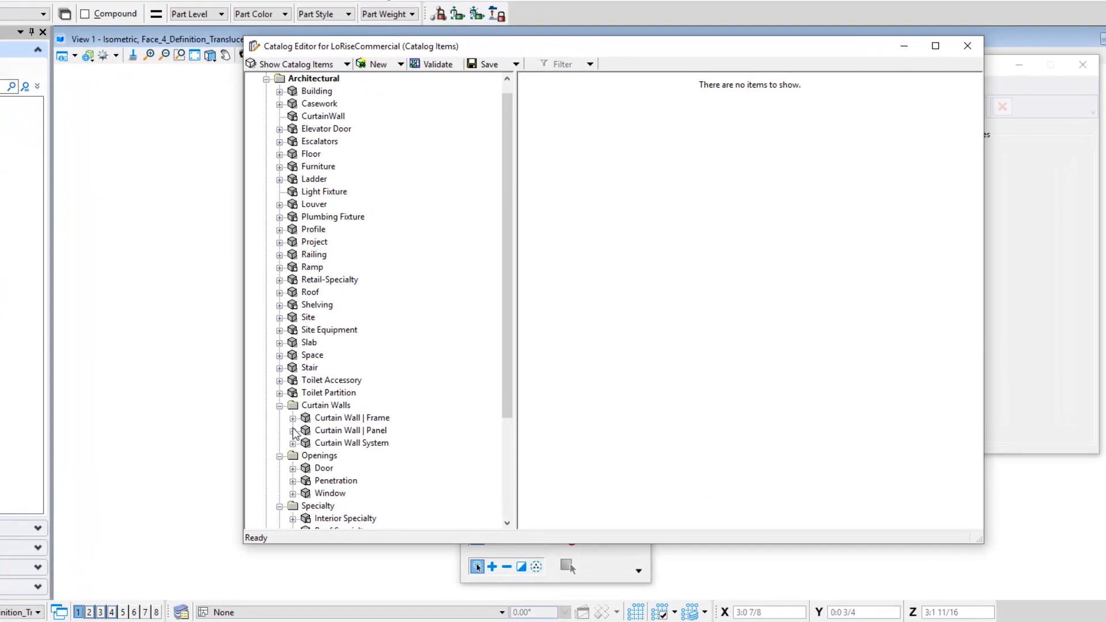
left_click(293, 431)
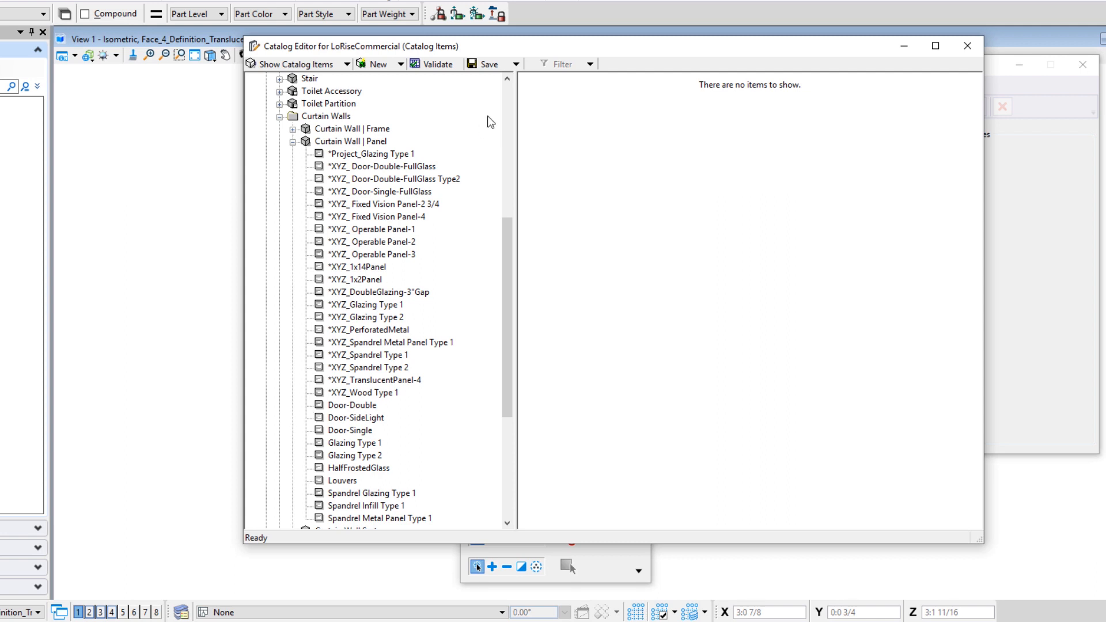
left_click(377, 143)
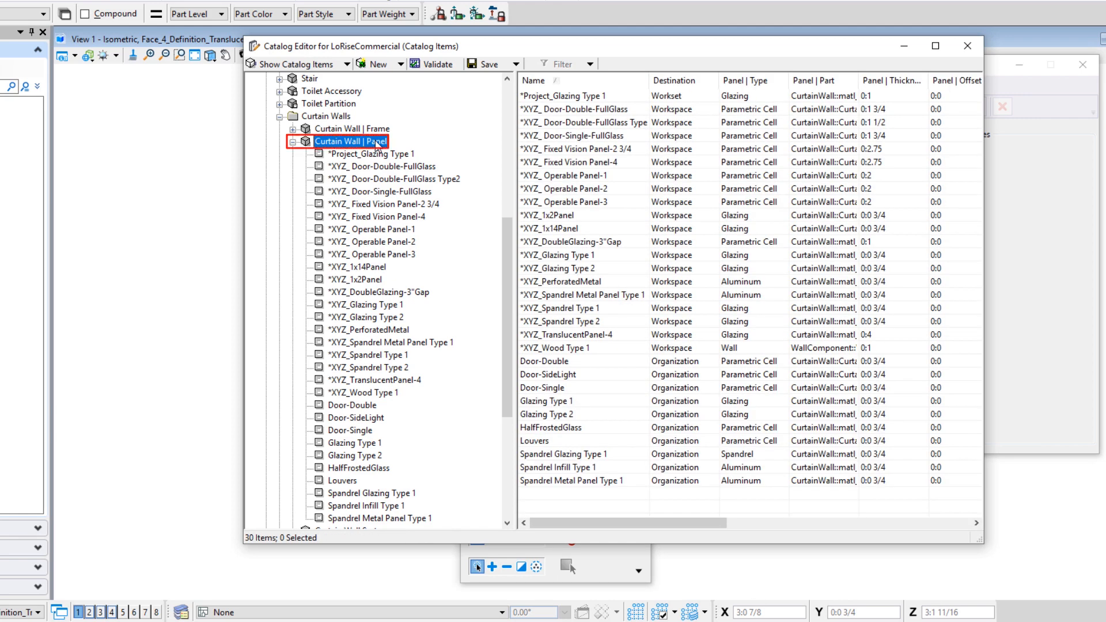
right_click(377, 144)
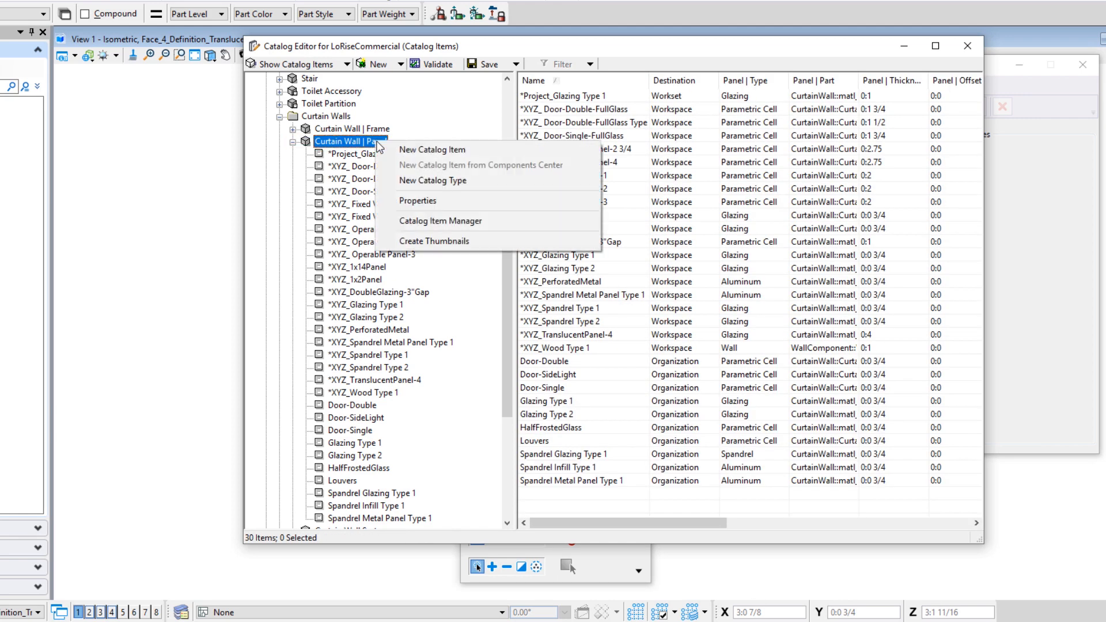
left_click(425, 151)
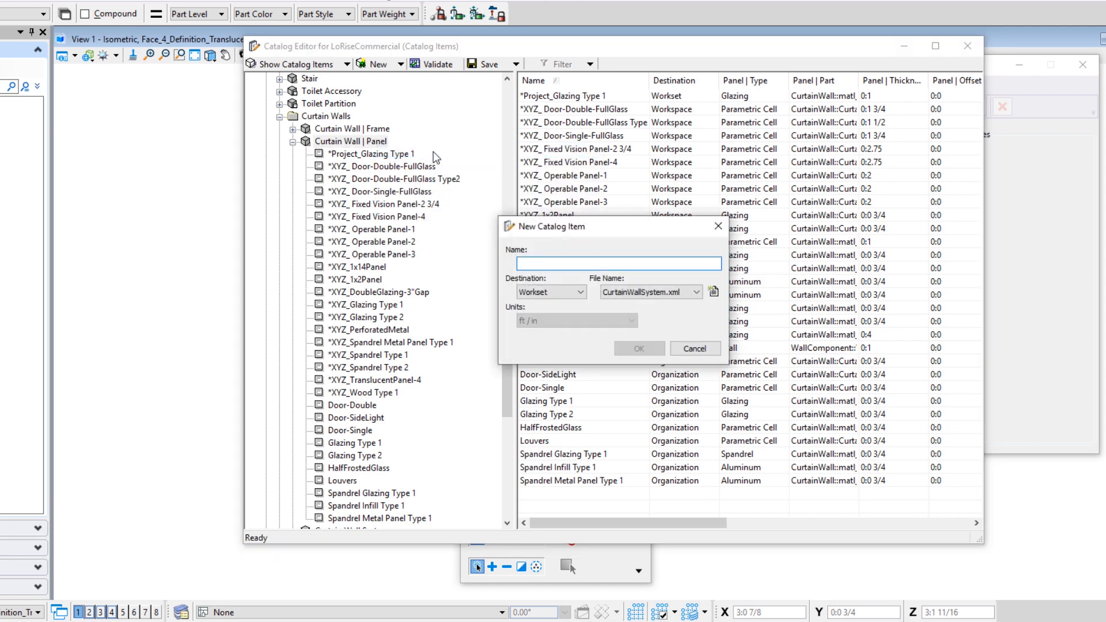
type("*Project_Panel2x2")
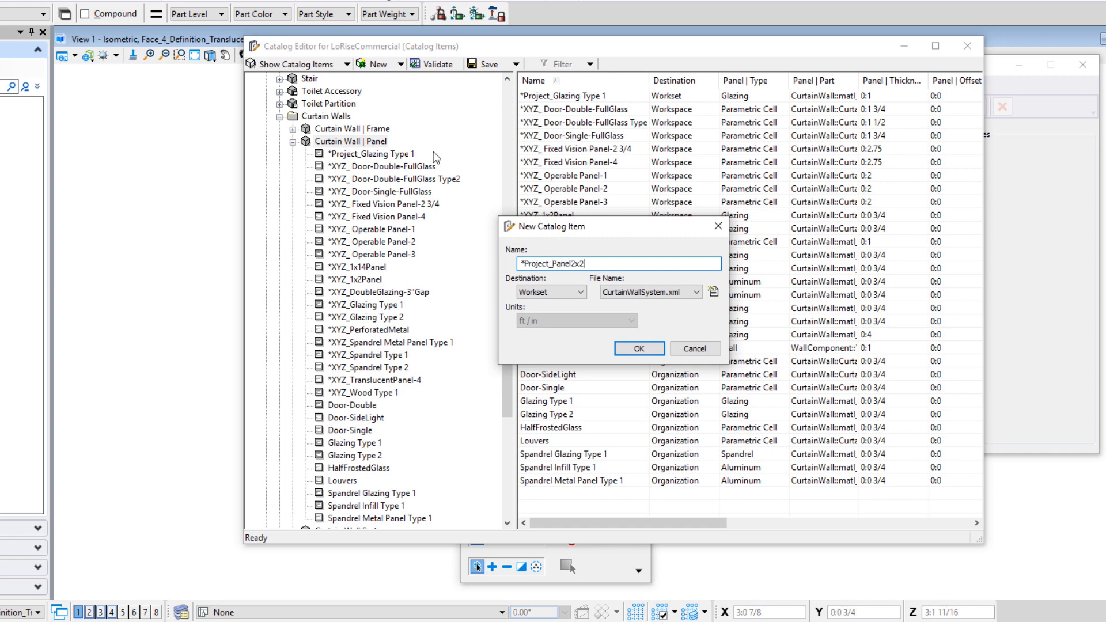
left_click(640, 349)
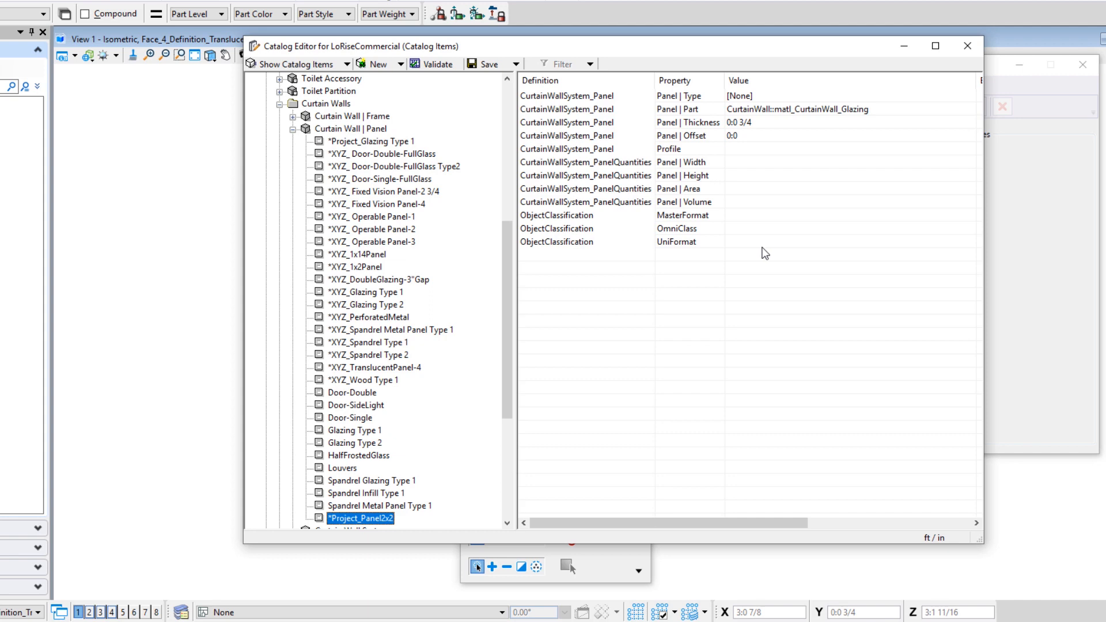
- Set the Panel Type of the *Project_Panel2x2 catalog item to Parametric Cell
left_click(795, 98)
left_click(791, 98)
left_click(791, 98)
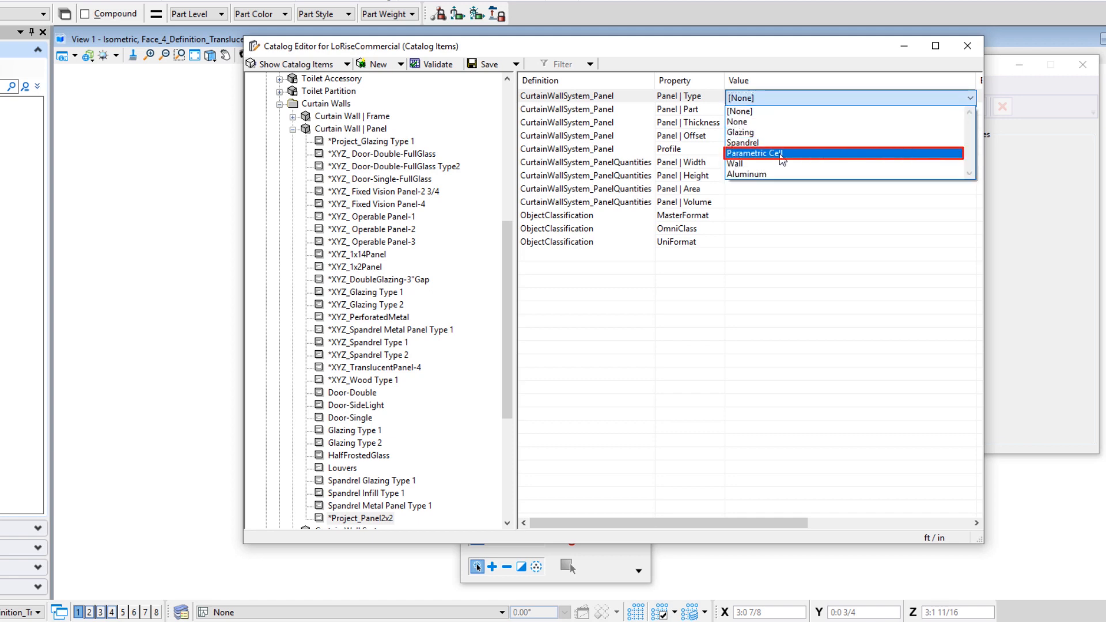
left_click(782, 155)
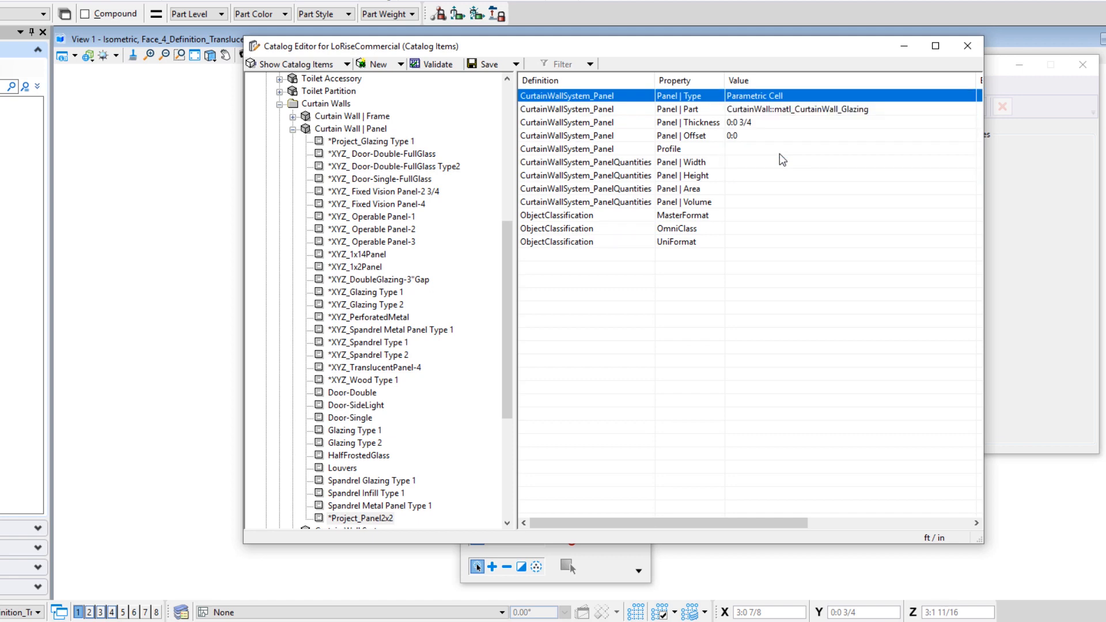
- Change the Panel Part of *Project_Panel2x2 to the CurtainWall part in the CurtainWall family
left_click(783, 110)
left_click(782, 111)
left_click(638, 338)
left_click(684, 340)
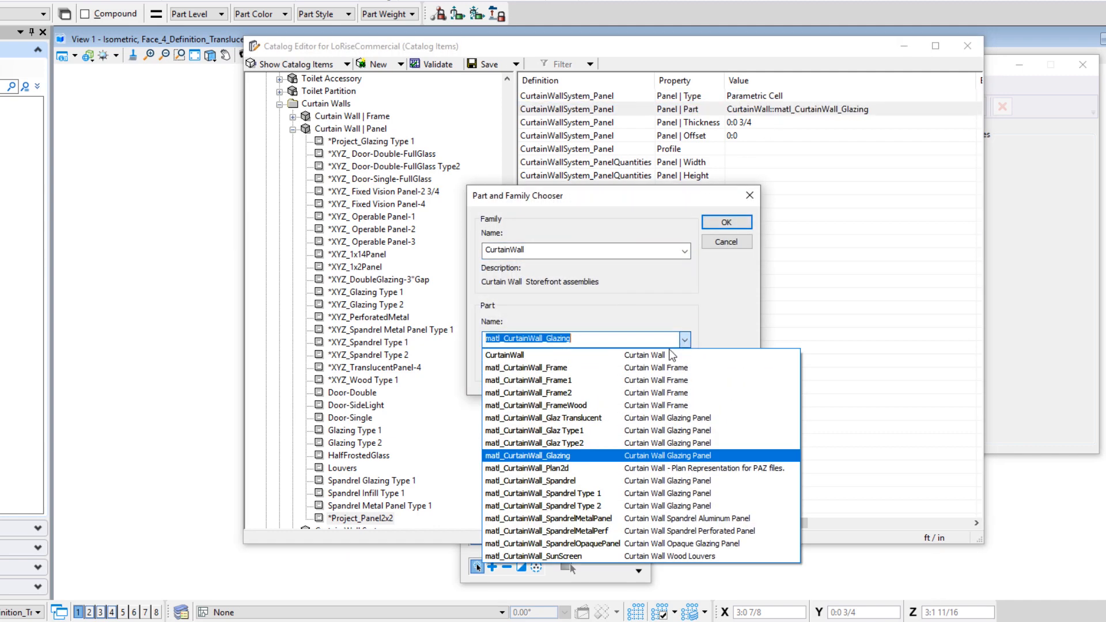
left_click(584, 355)
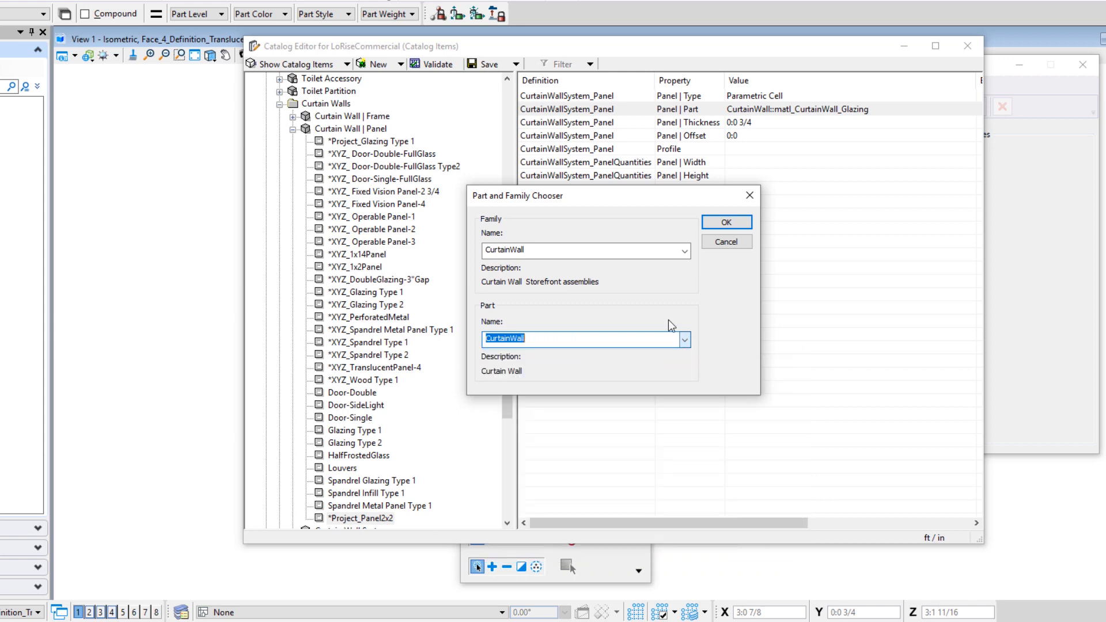
left_click(726, 223)
- Set the Panel Thickness of *Project_Panel2x2 to 0:4
left_click(749, 123)
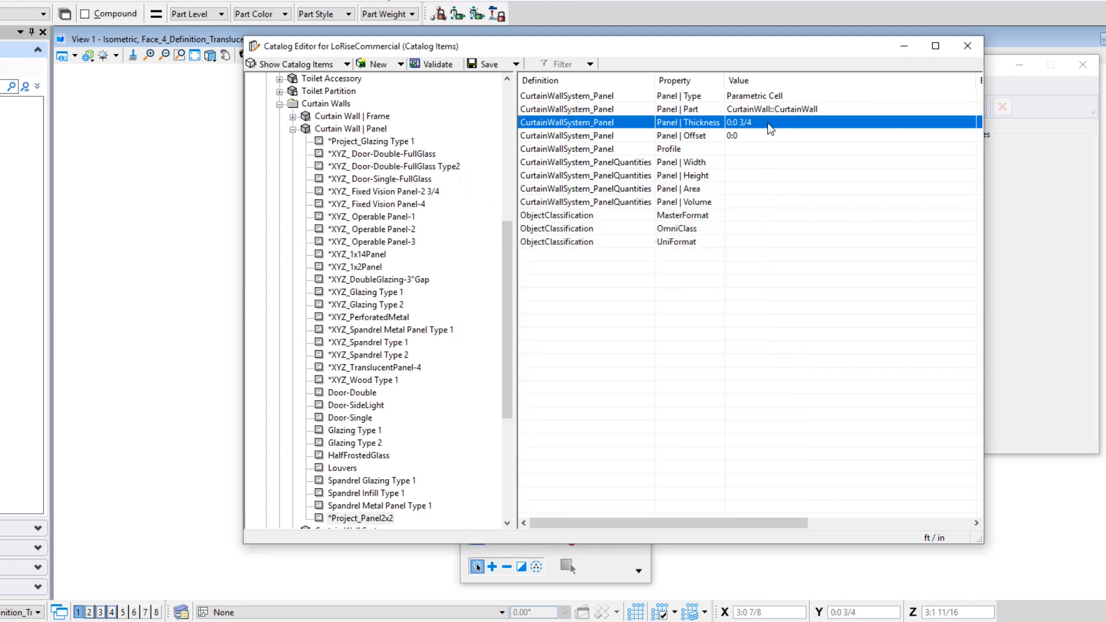
left_click(761, 123)
left_click_drag(760, 123, 737, 123)
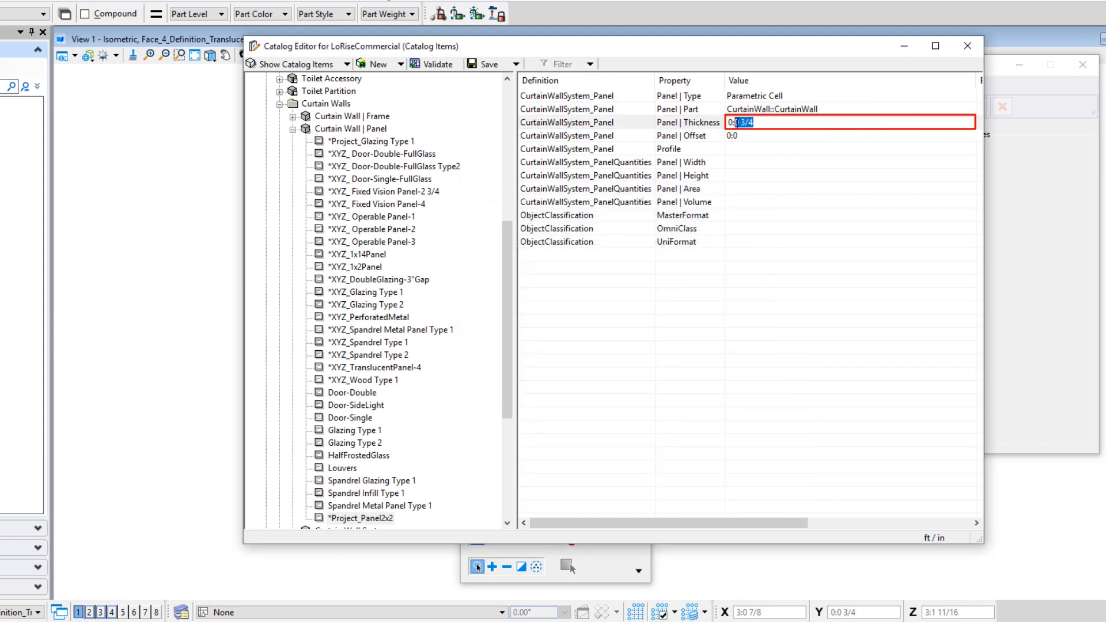
type("4")
key("Return")
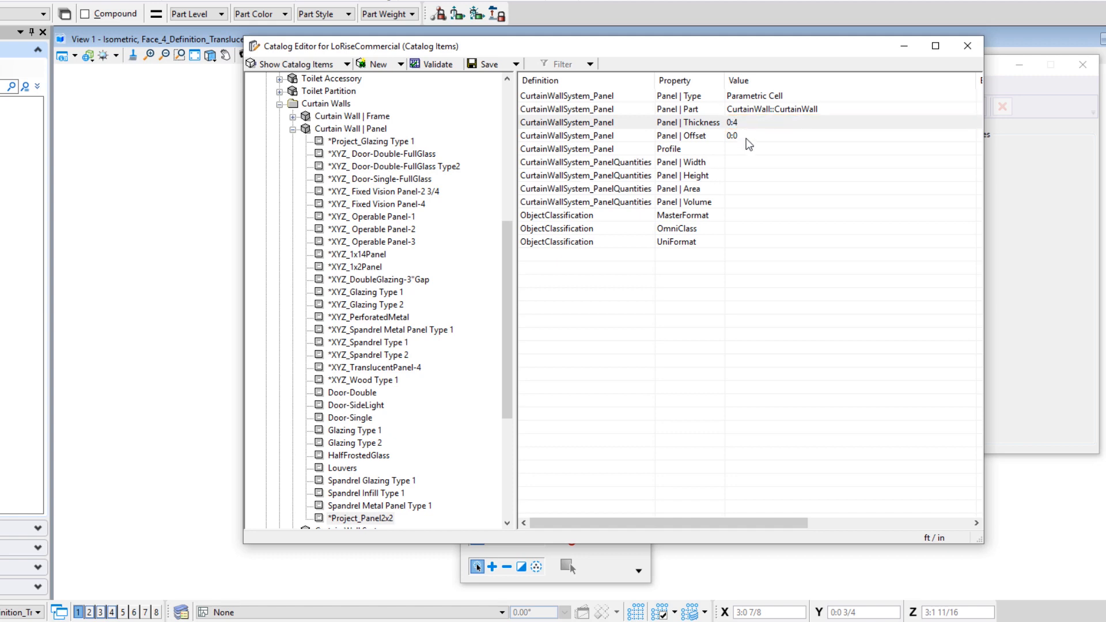
- Assign the Face_4_Definition_TranslucentPanel::2x2 cell from the MullionProfiles library as the item's Profile, and save the catalog
left_click(745, 149)
left_click(745, 149)
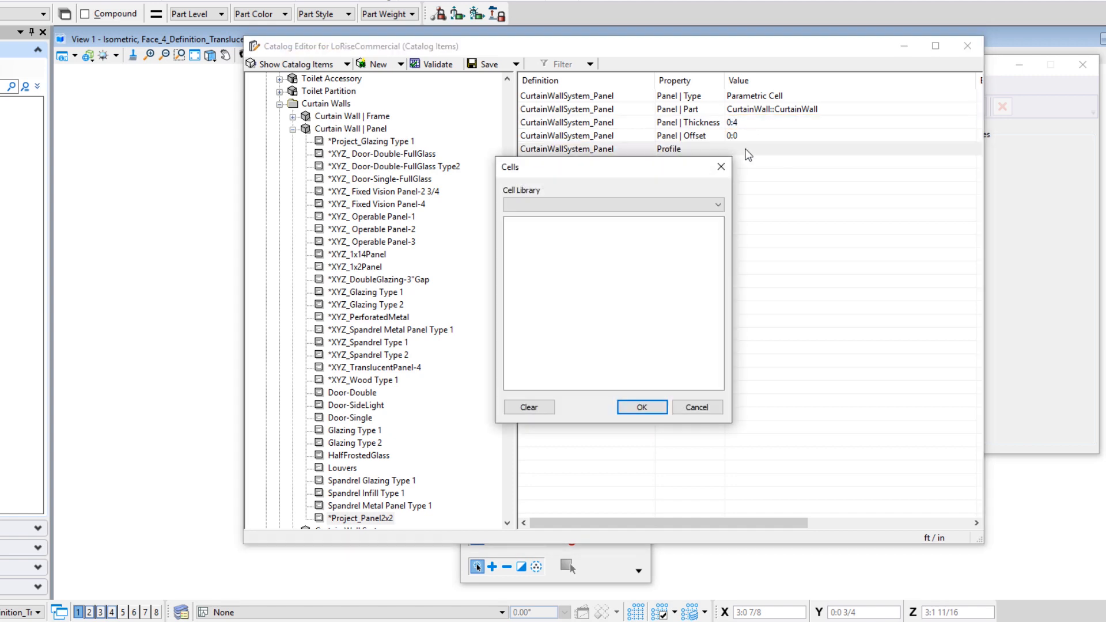
left_click(605, 206)
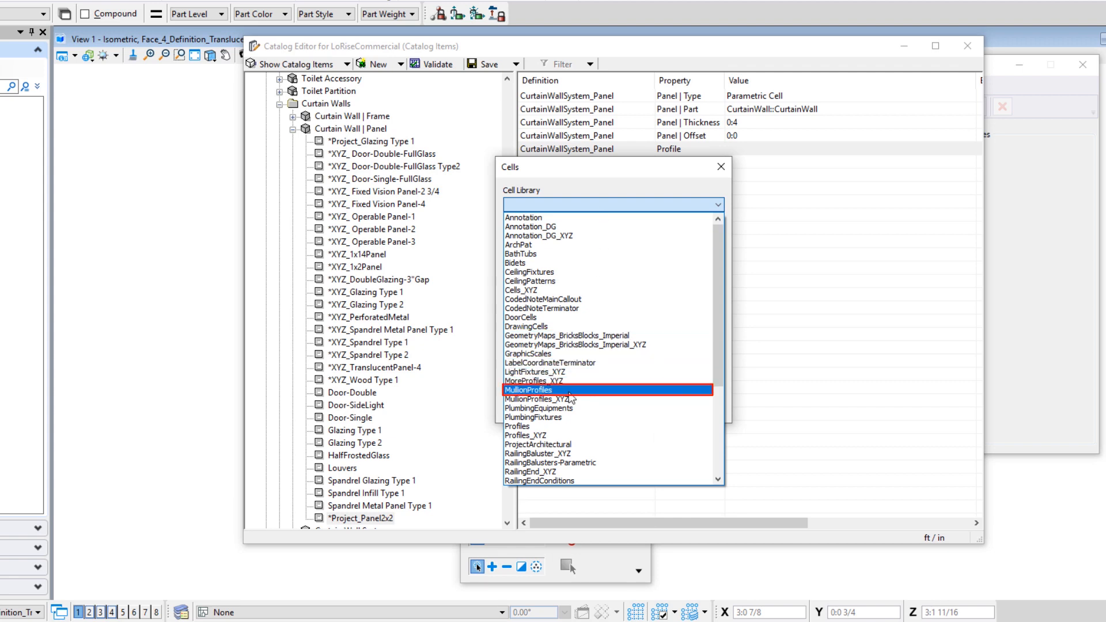
left_click(569, 391)
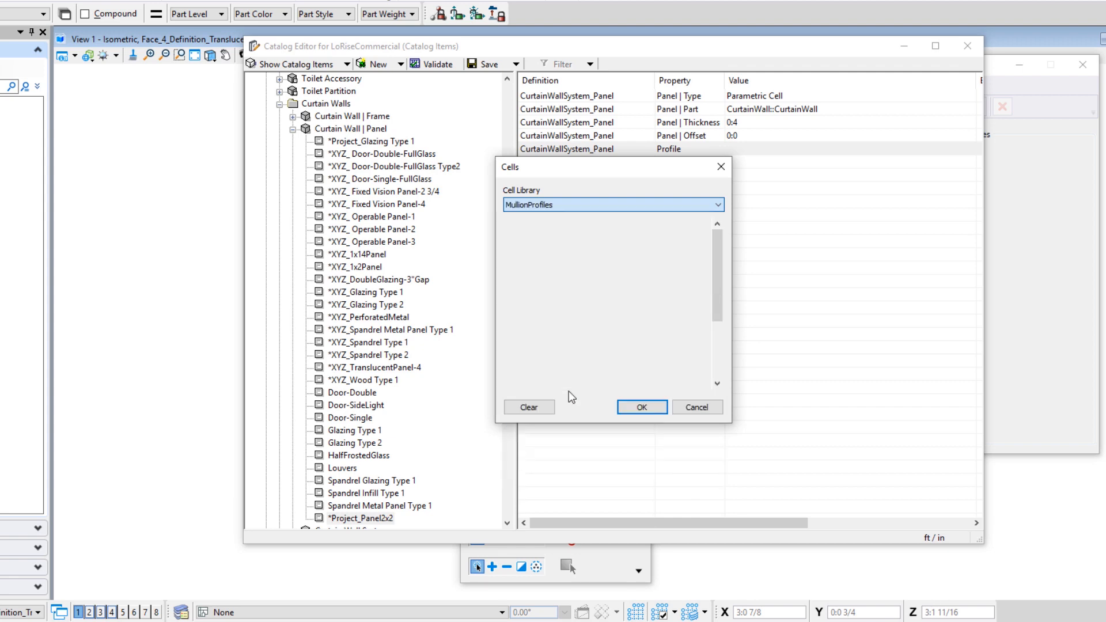
left_click_drag(717, 237, 613, 316)
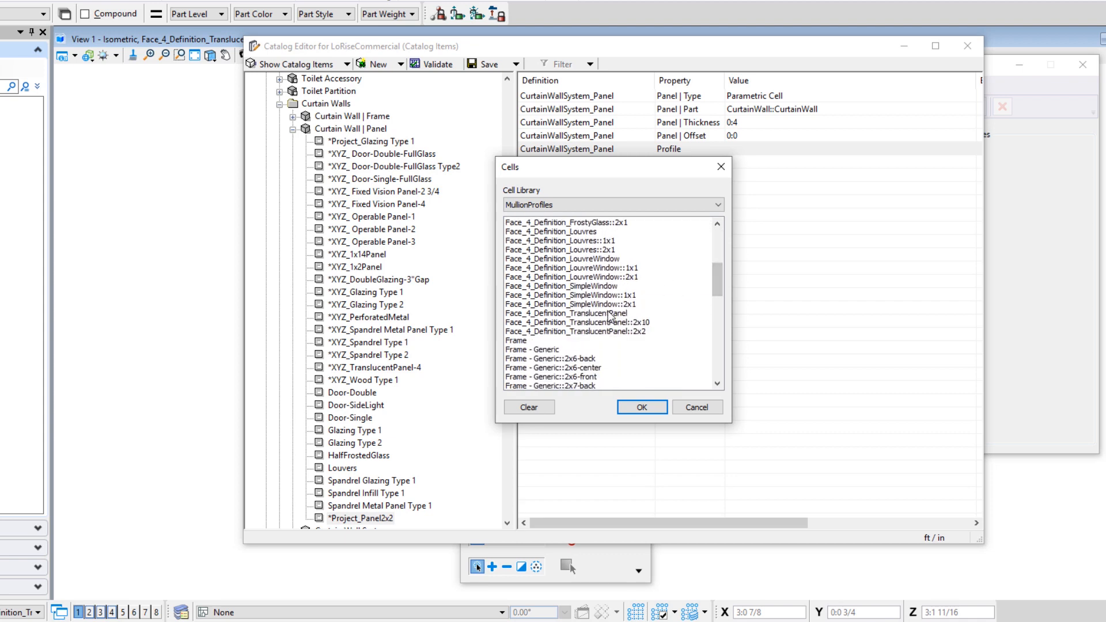
left_click(642, 333)
left_click(642, 407)
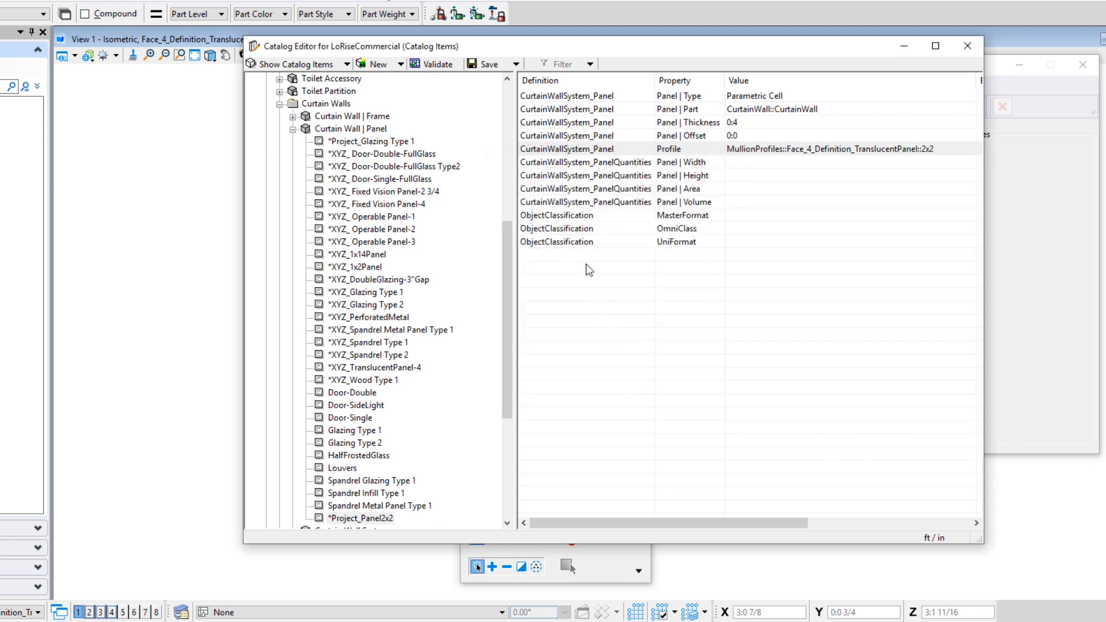
left_click(486, 65)
- Duplicate the *Project_Panel2x2 catalog item as *Project_Panel2x10 in the Workset's CurtainWallSystem.xml
right_click(381, 518)
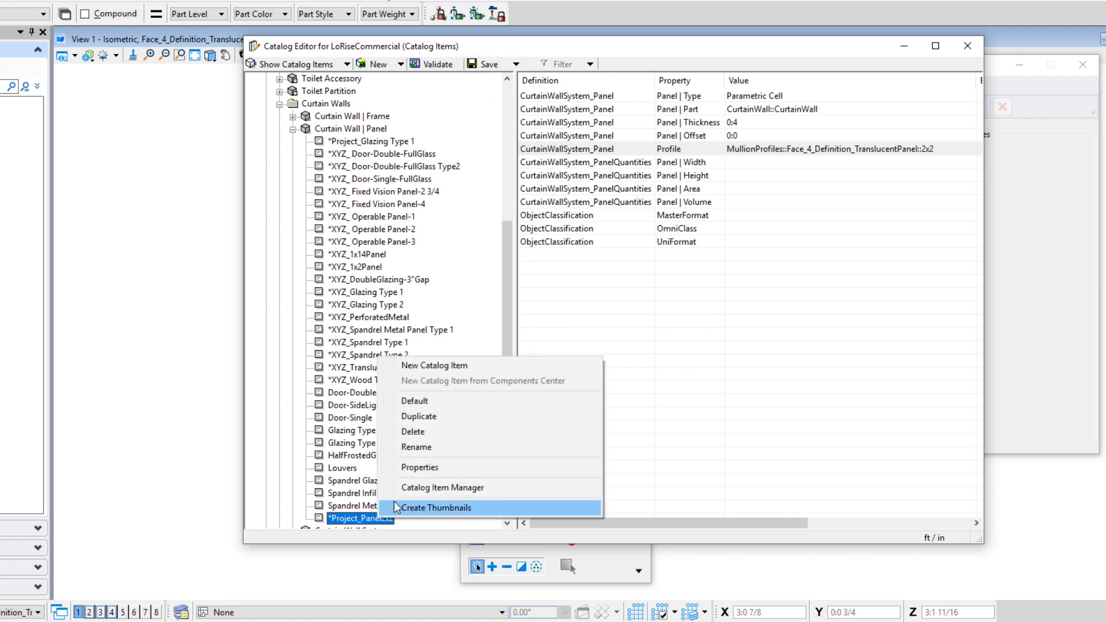
left_click(419, 416)
left_click_drag(551, 263, 519, 263)
key("BackSpace")
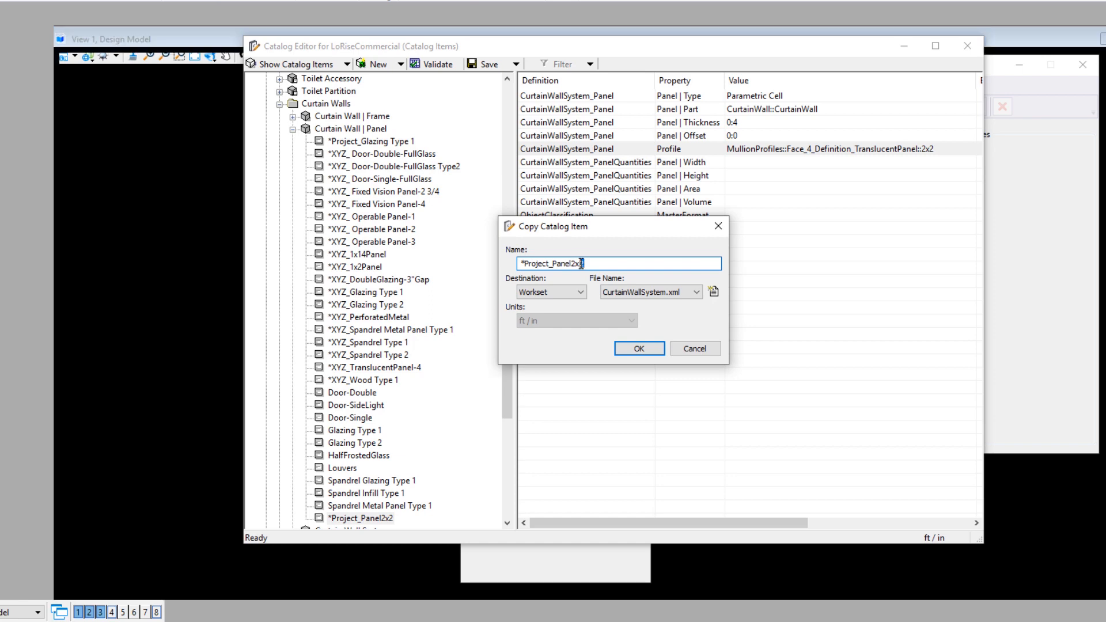
type("10")
key("Tab")
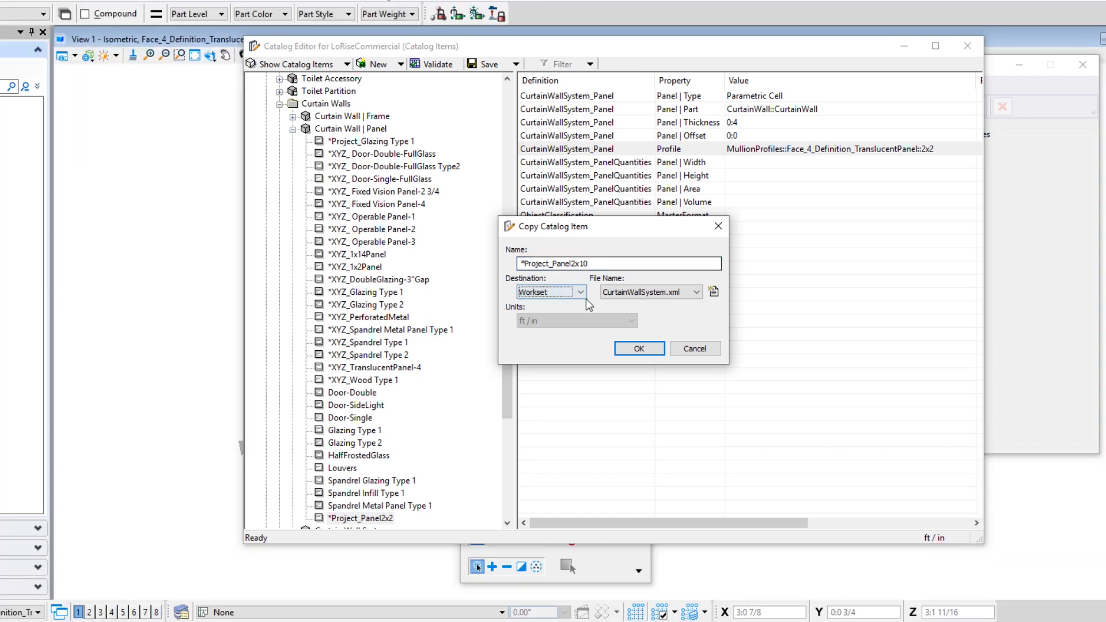
left_click(638, 349)
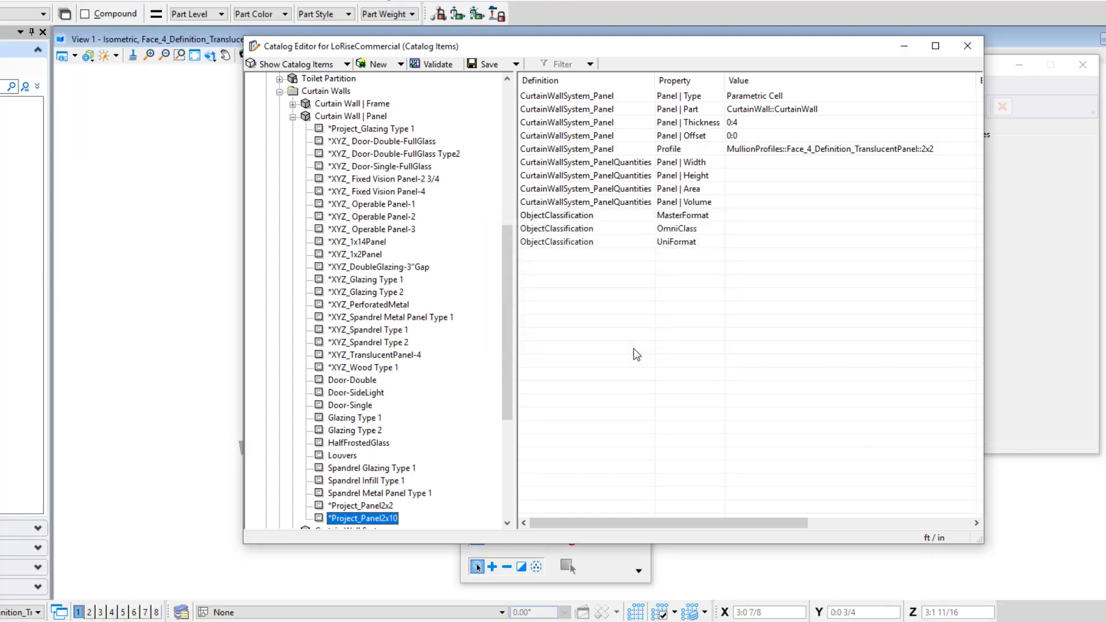
- Set the Profile of *Project_Panel2x10 to Face_4_Definition_TranslucentPanel::2x10, save the catalog, and close the Catalog Editor and Variables windows
double_click(861, 150)
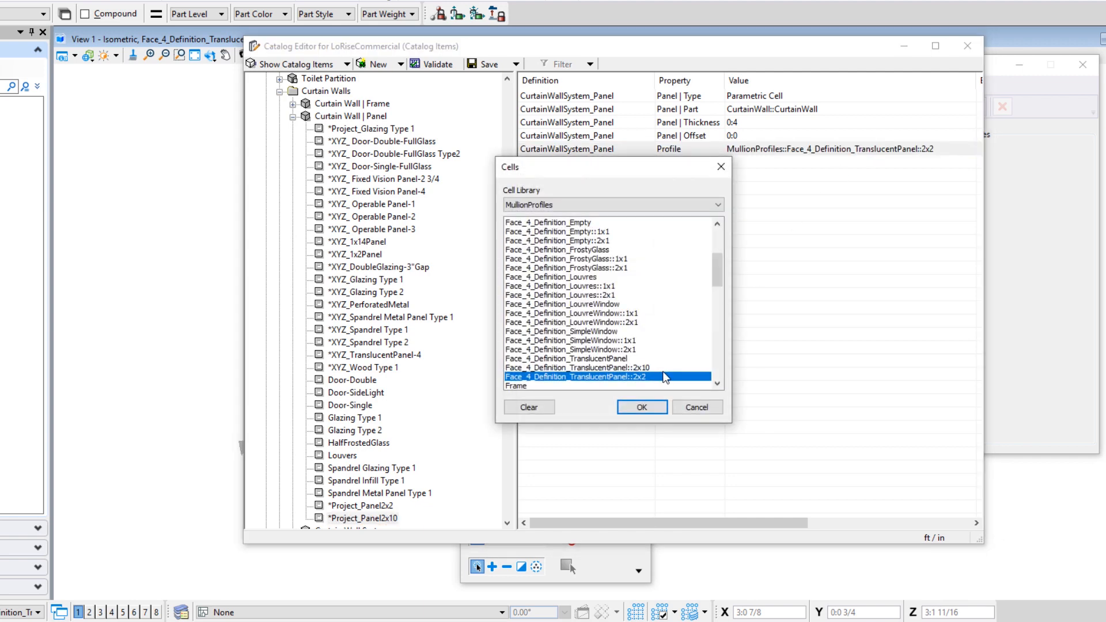
left_click(657, 368)
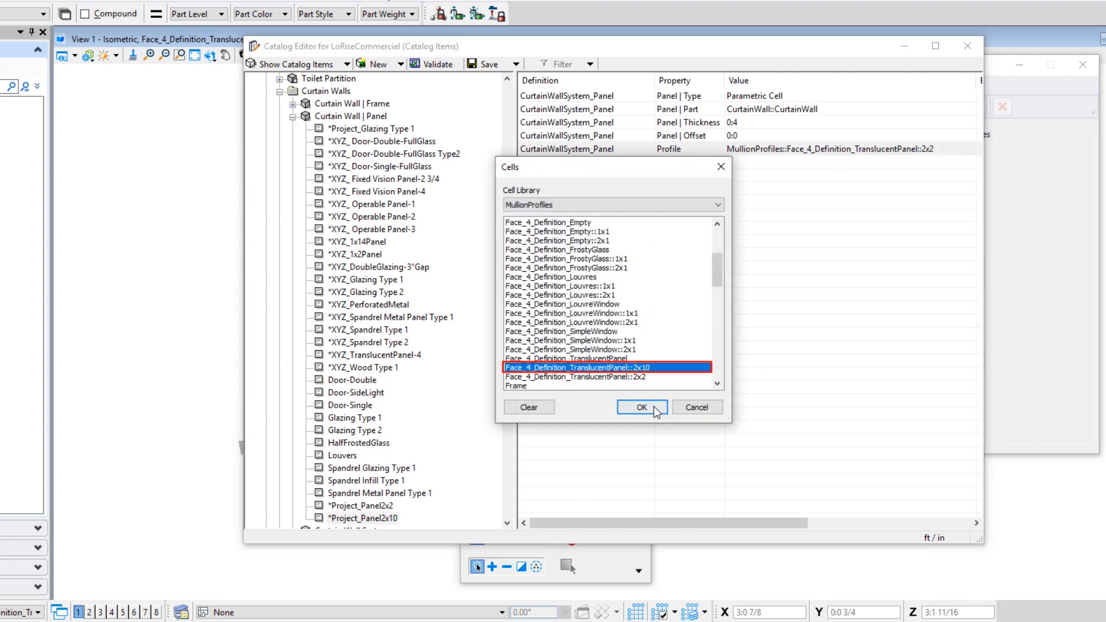
left_click(654, 407)
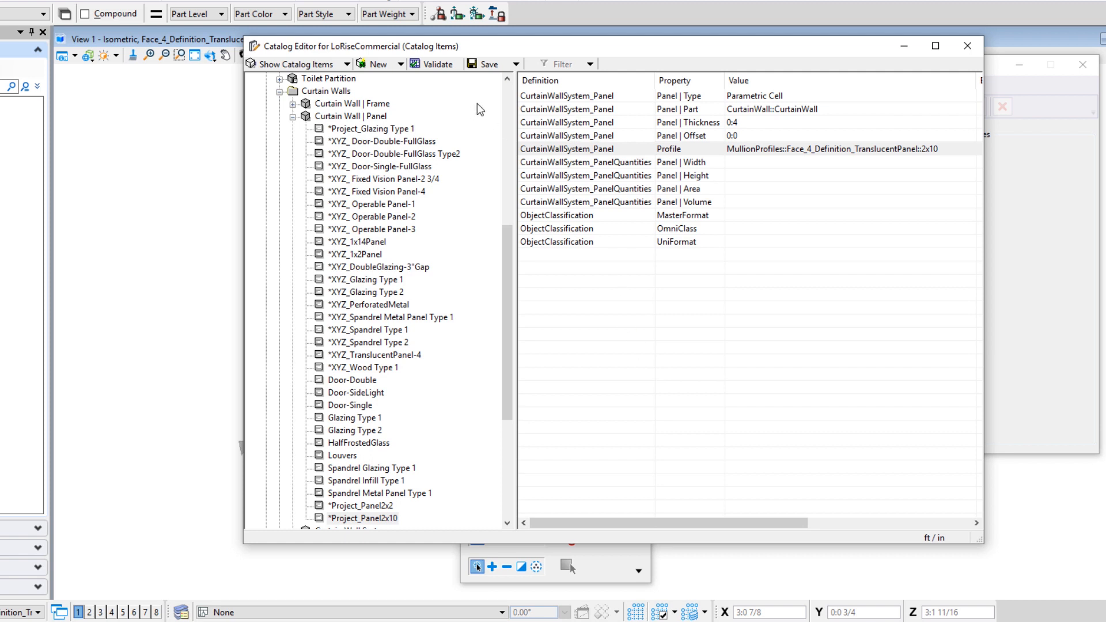
left_click(489, 64)
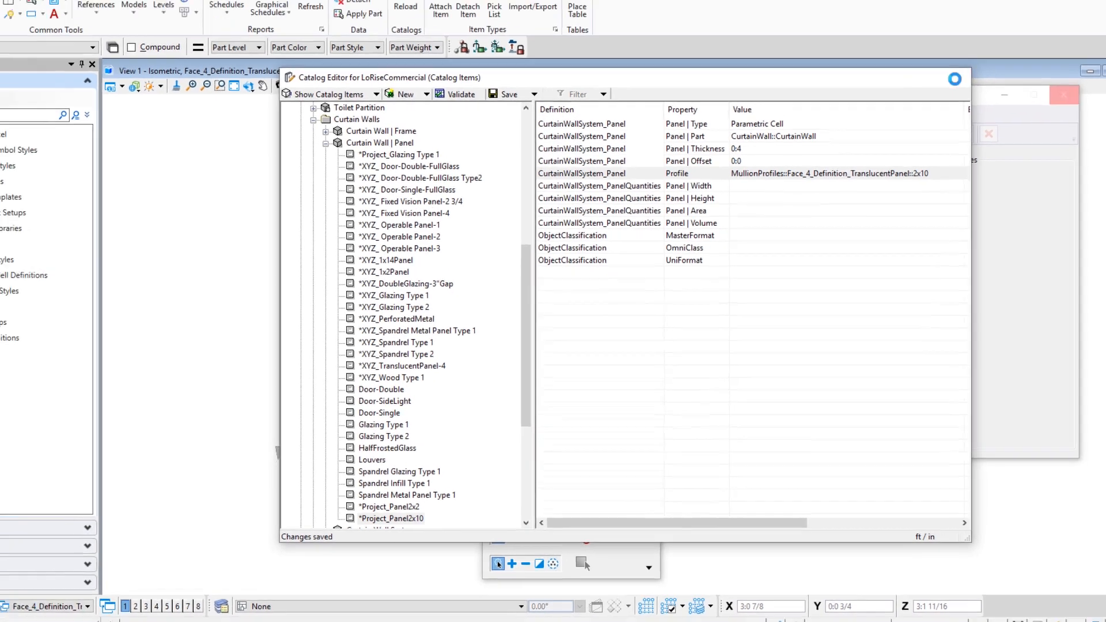
left_click(967, 46)
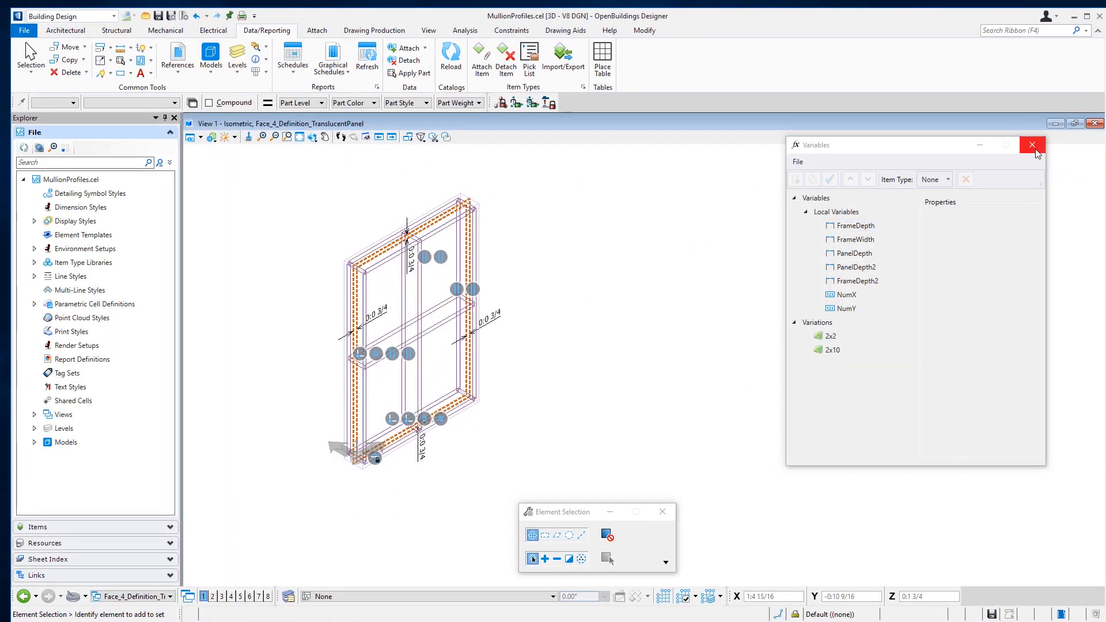
left_click(1032, 145)
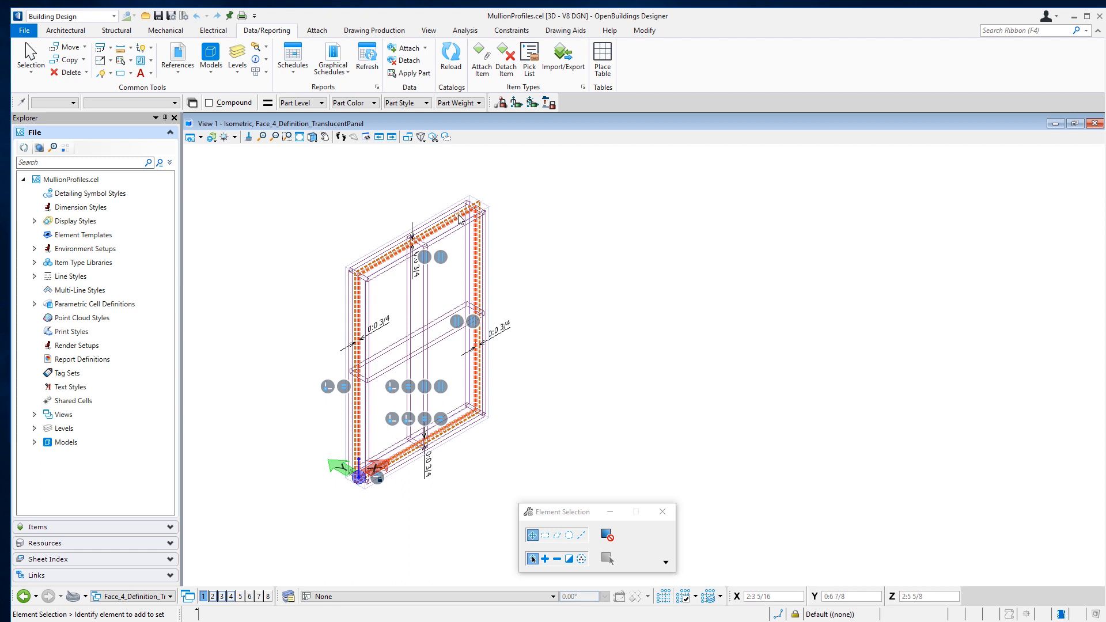
- Configure Change Element Attributes to alter only the Class attribute, set to Construction, and close its settings window
scroll(461, 218, "up", 3)
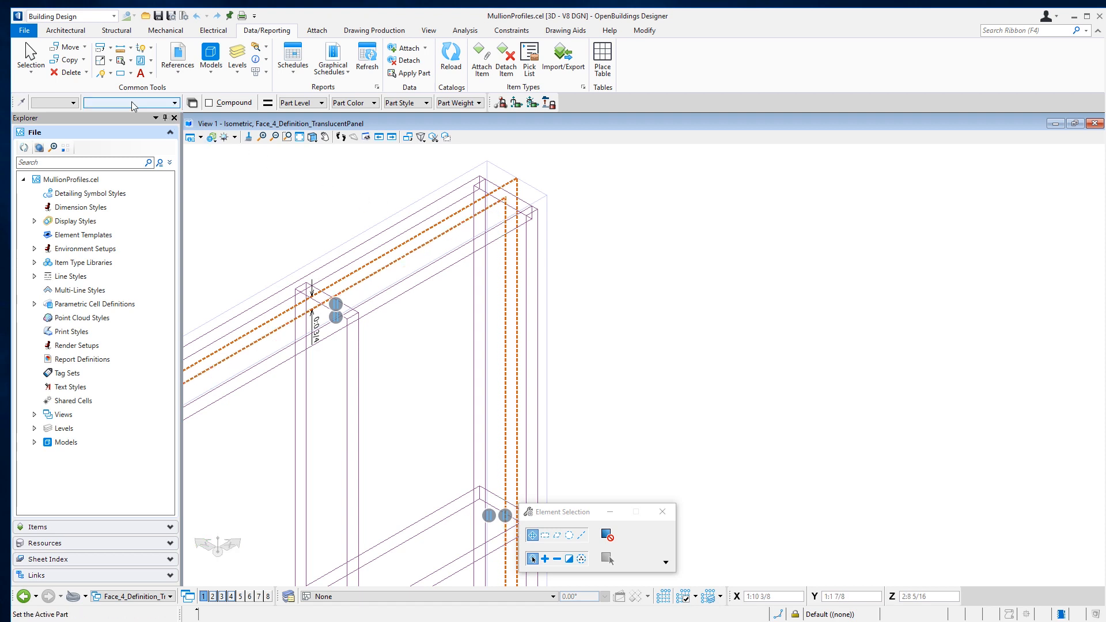
left_click(121, 61)
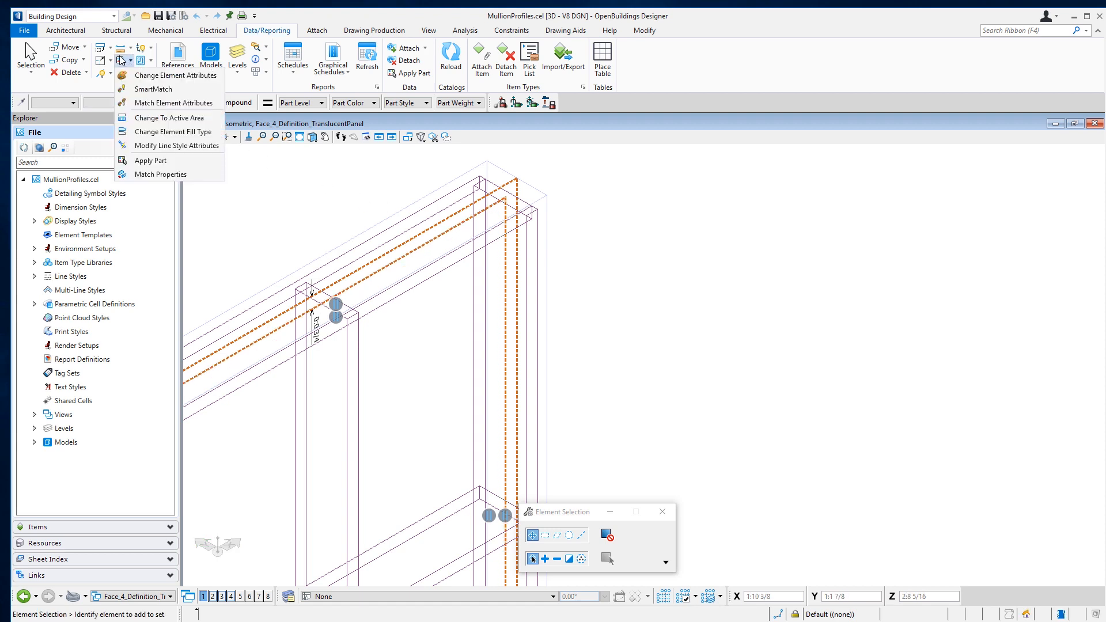
left_click(174, 77)
left_click_drag(576, 386, 689, 233)
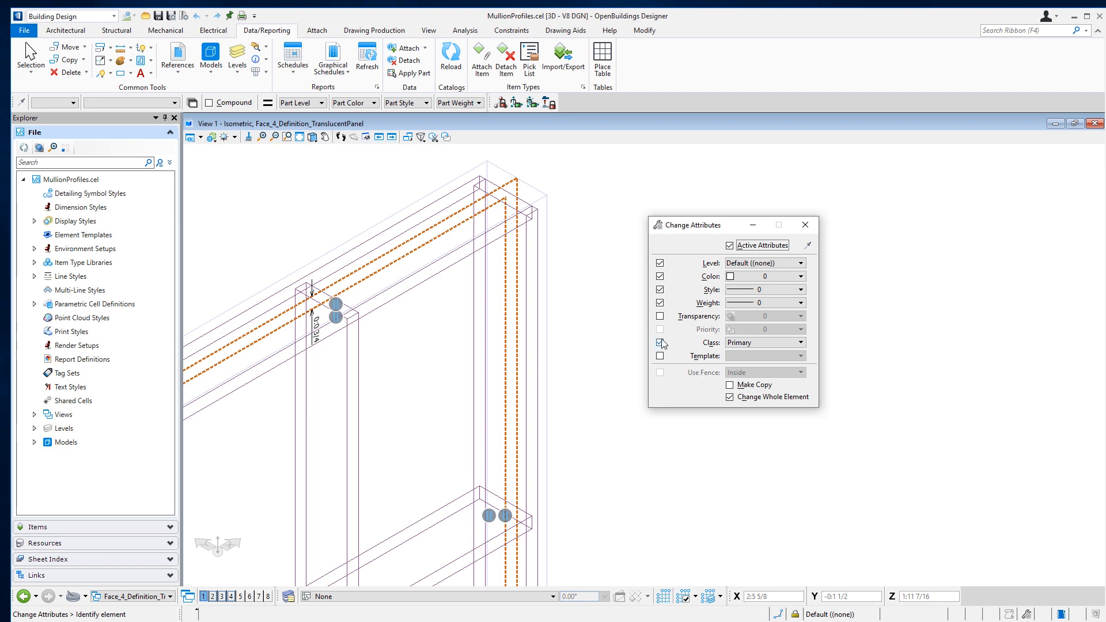
left_click(660, 303)
left_click(660, 289)
left_click(660, 276)
left_click(659, 263)
left_click(762, 343)
left_click(759, 357)
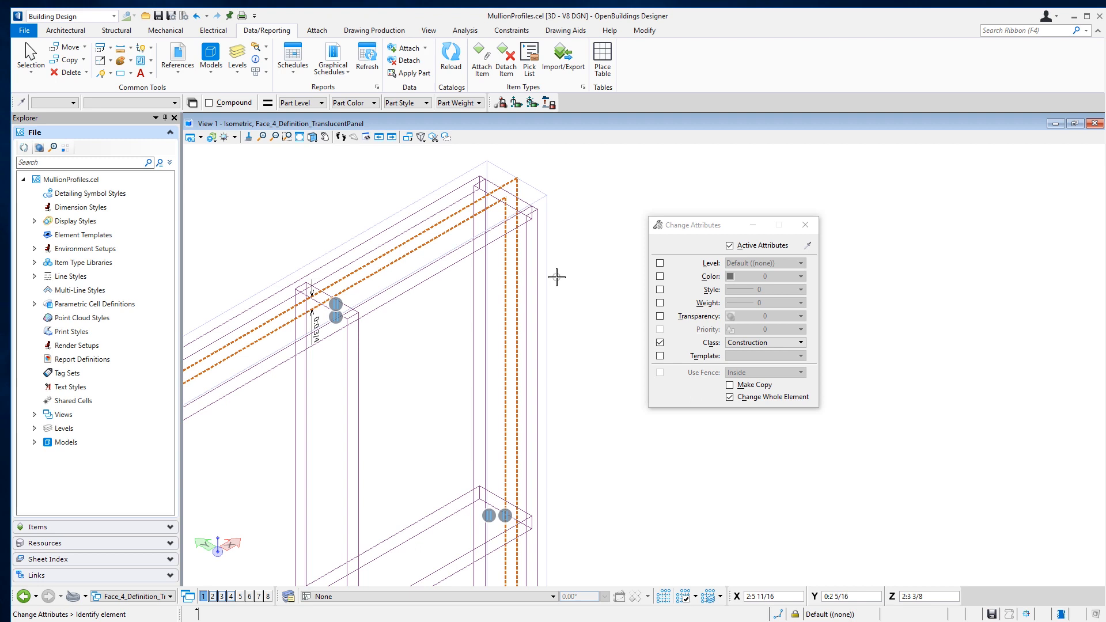
left_click(805, 224)
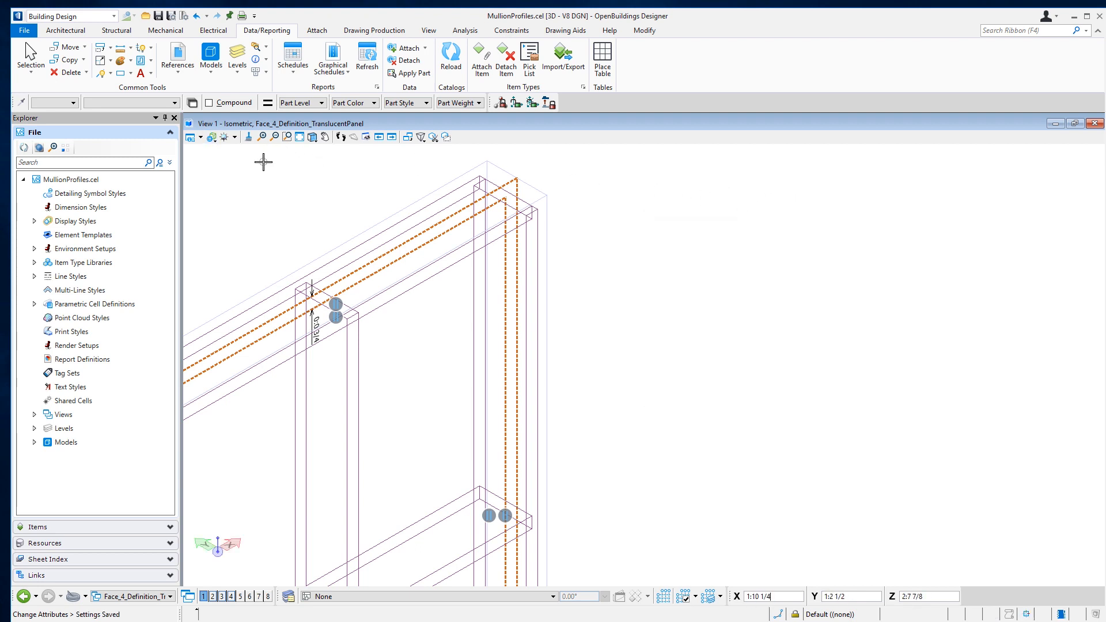
- Open the recent design file AA_Floor Office 2-Skin-Alt.dgn
left_click(23, 32)
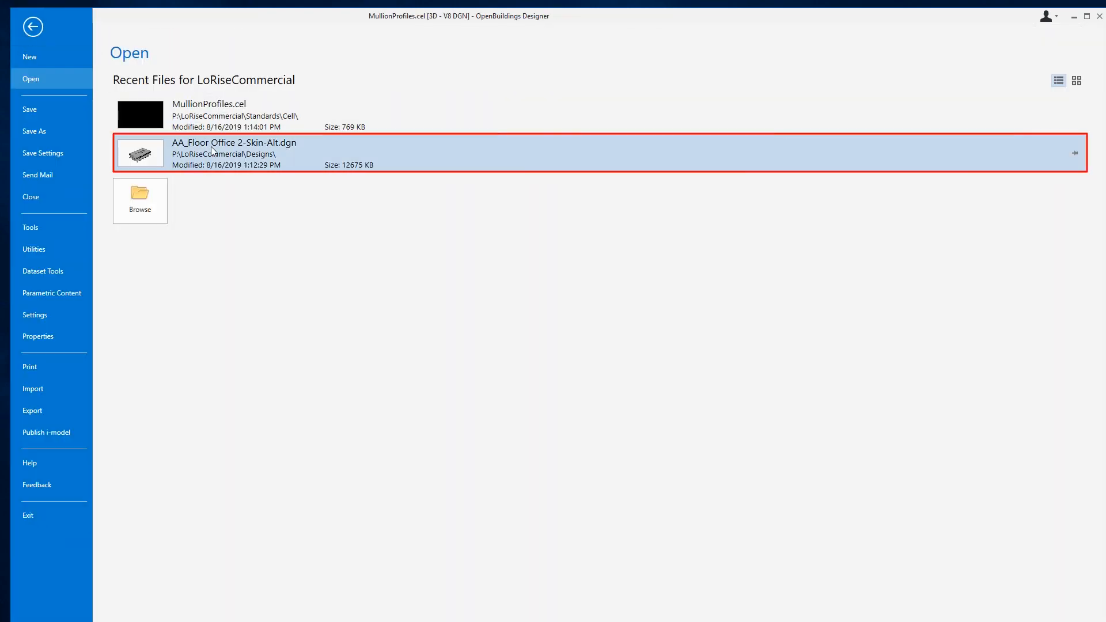
left_click(211, 146)
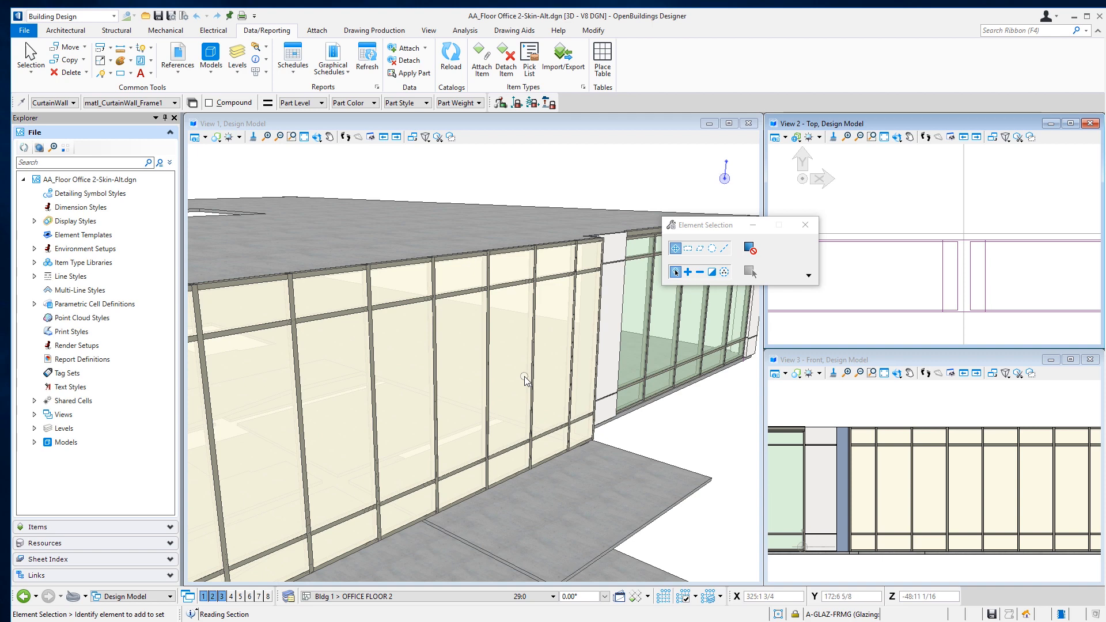
- Replace the top row of panels in the curtain wall with the *Project_Panel2x2 catalog item using linear panel selection
left_click(893, 437)
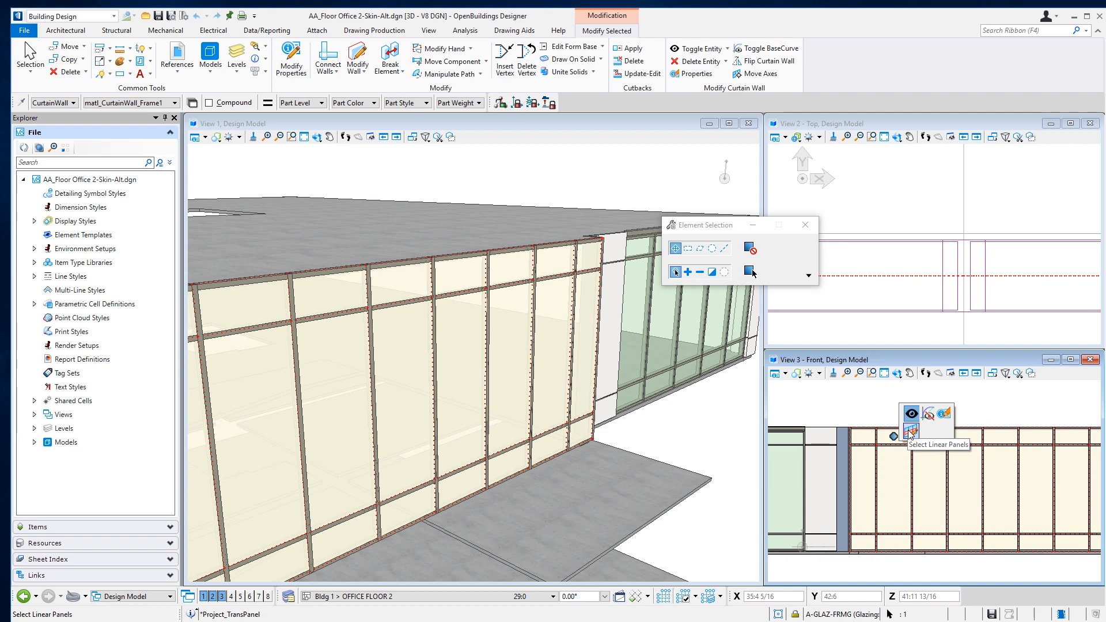
left_click(911, 431)
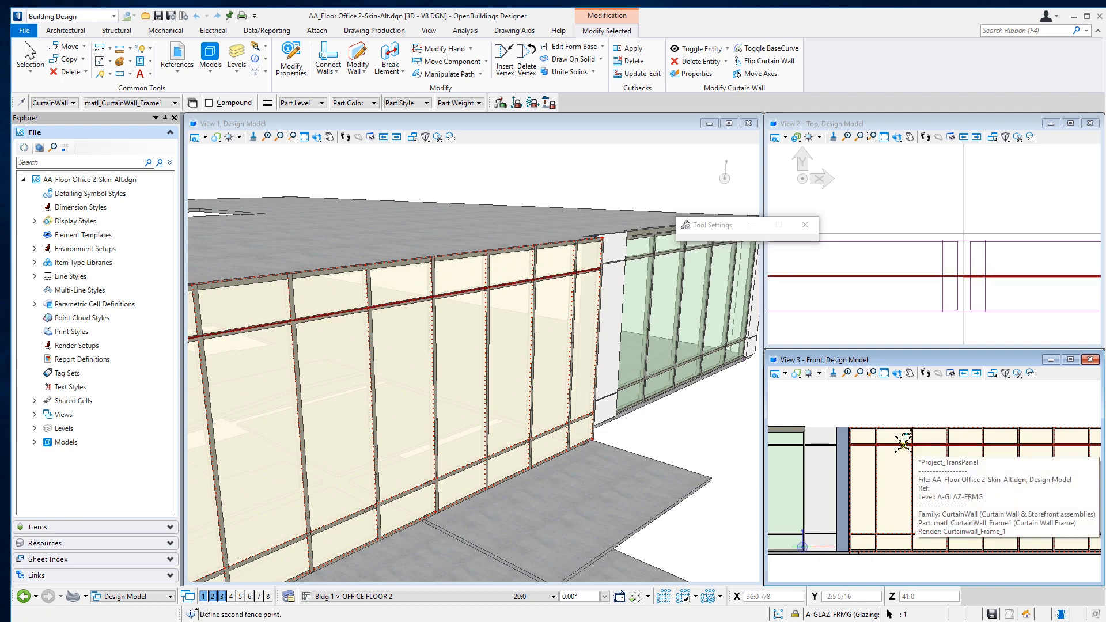
left_click(905, 429)
left_click(903, 425)
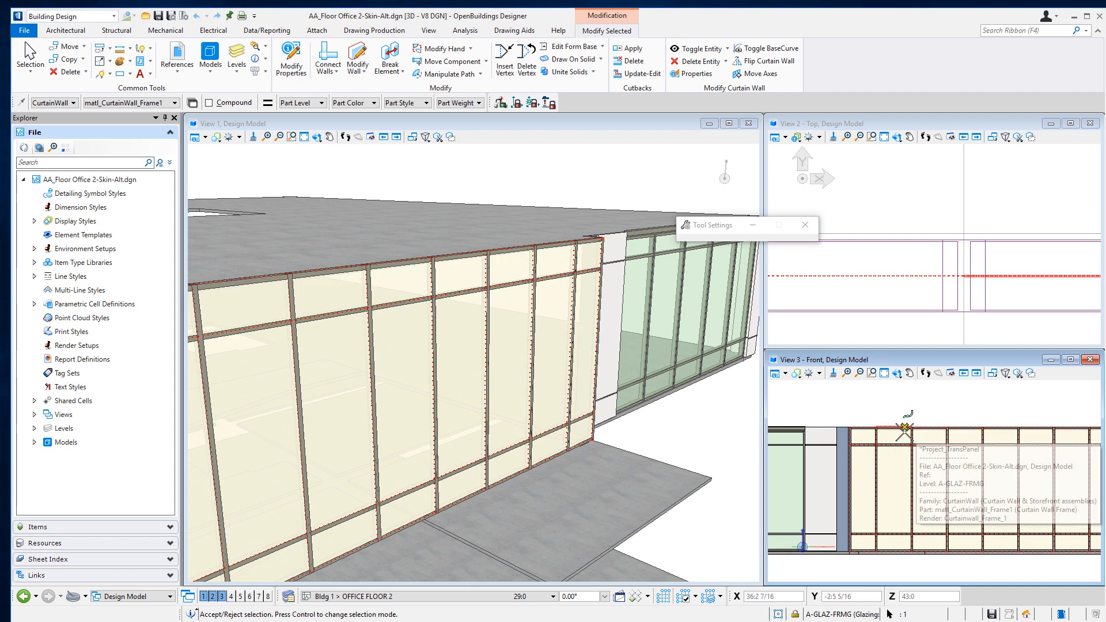
left_click(883, 401)
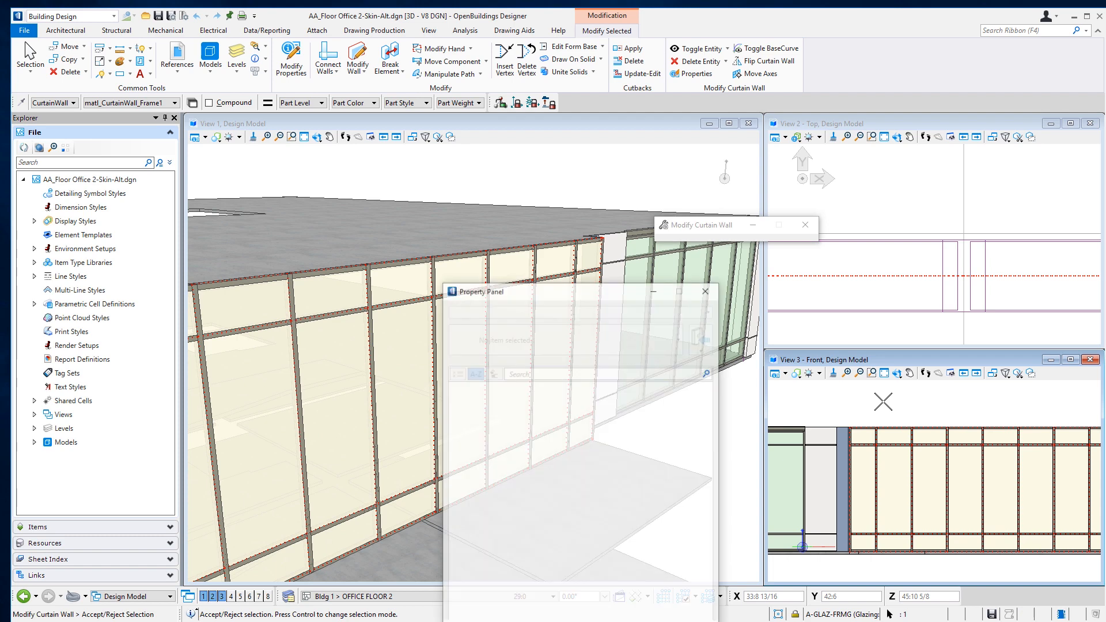
left_click(605, 344)
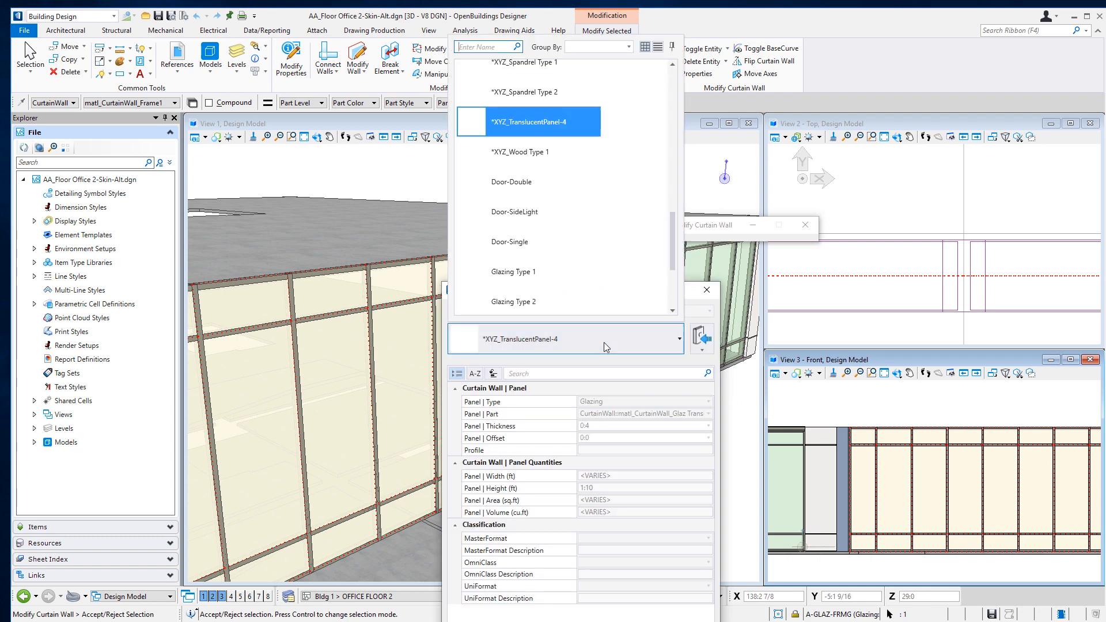
scroll(578, 198, "up", 10)
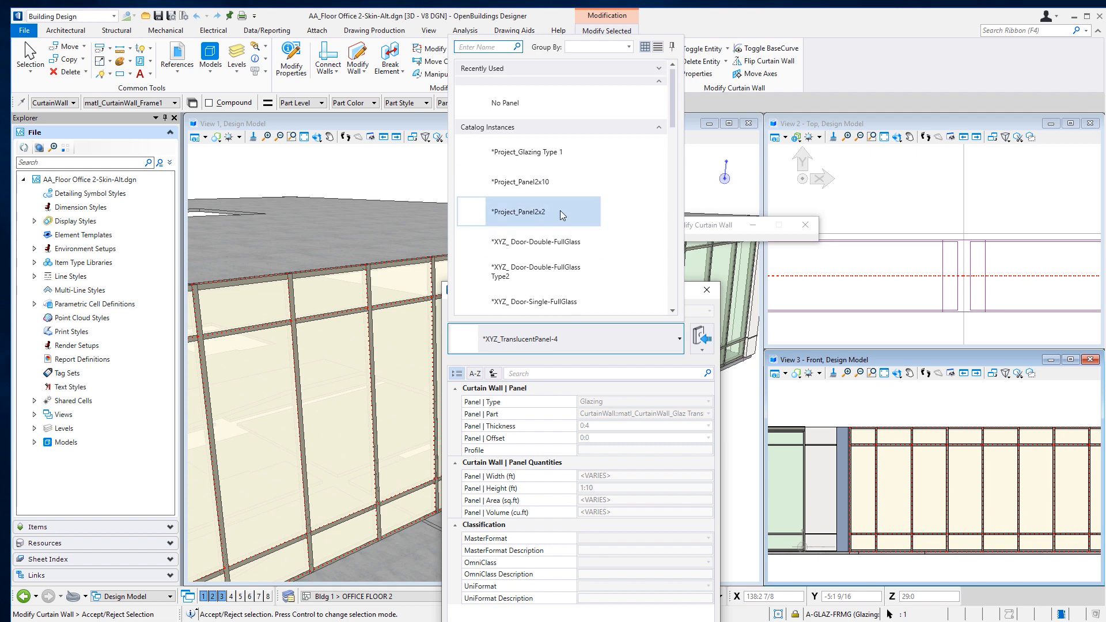
left_click(561, 212)
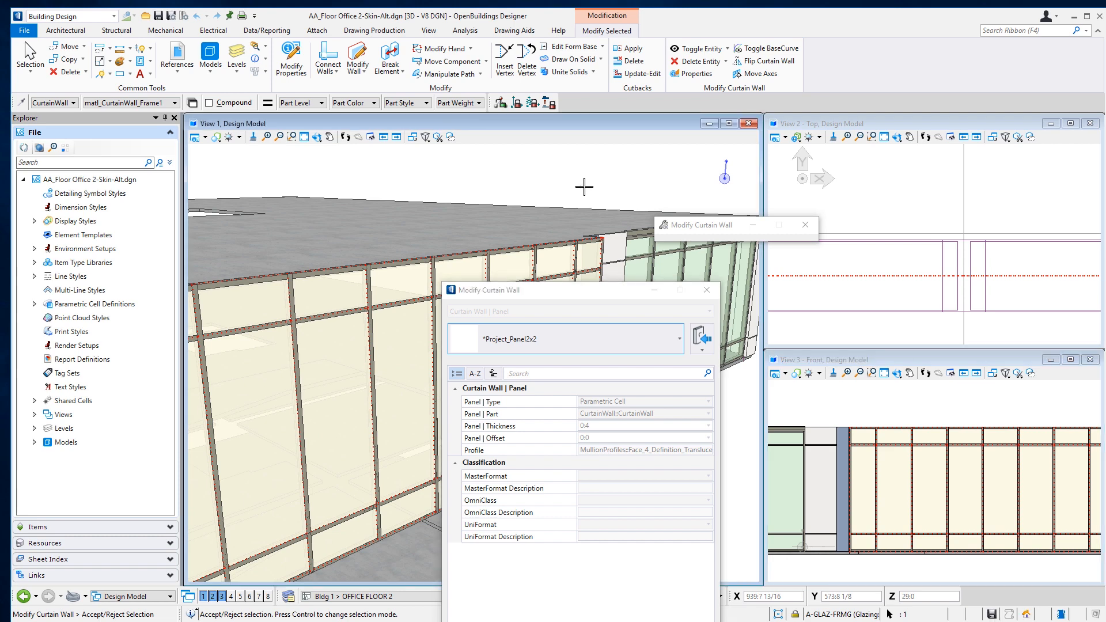
left_click(585, 186)
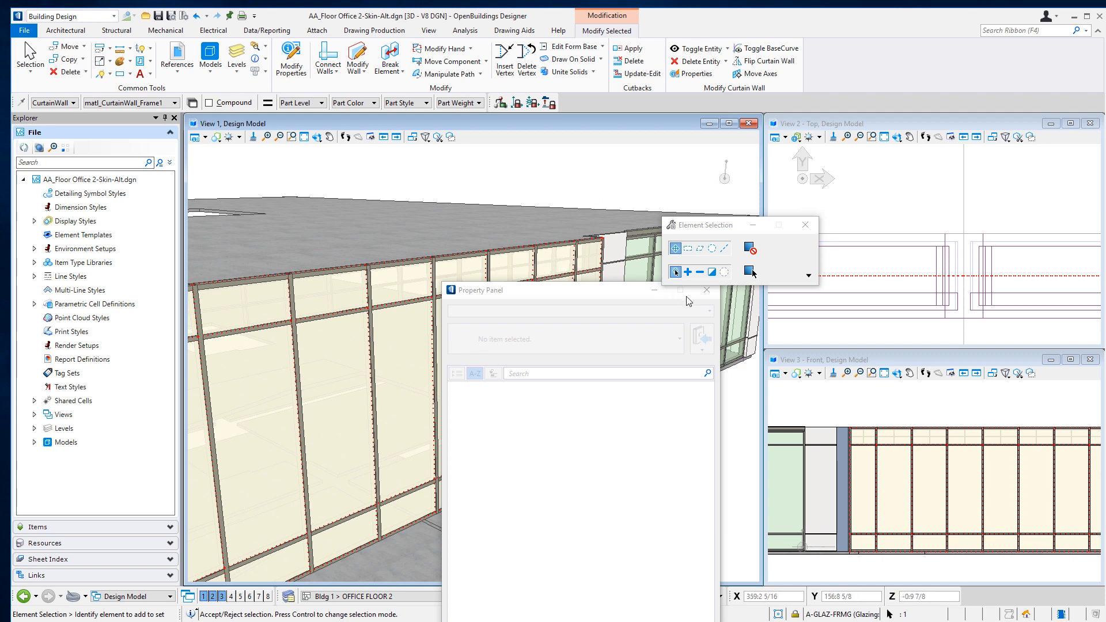
- Replace the tall middle row of curtain wall panels with the *Project_Panel2x10 catalog item
left_click(897, 490)
left_click(914, 486)
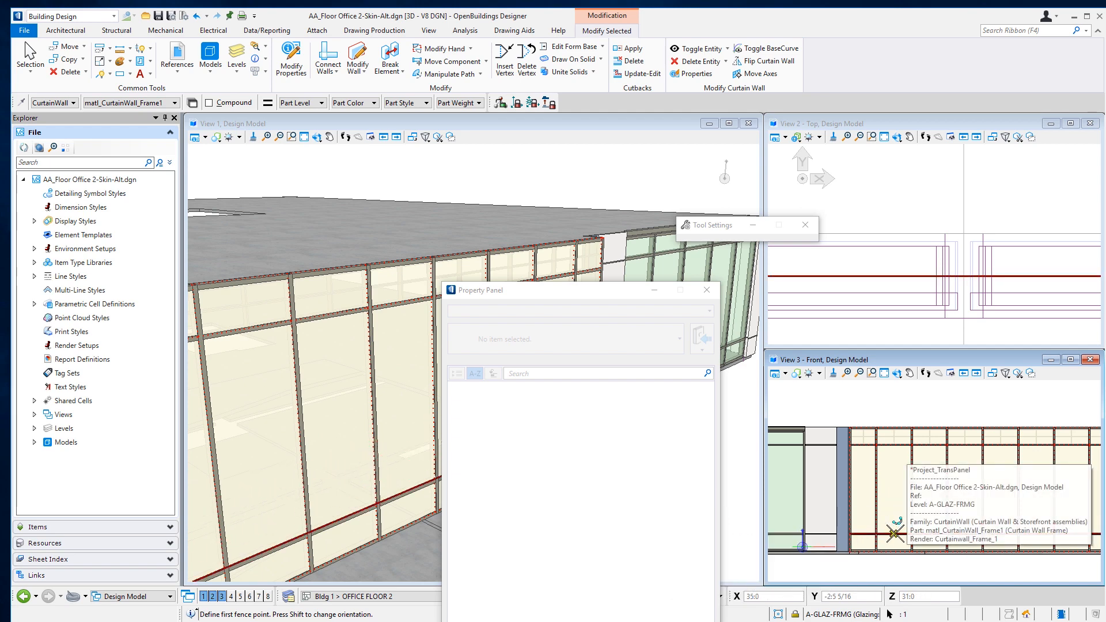
left_click(895, 533)
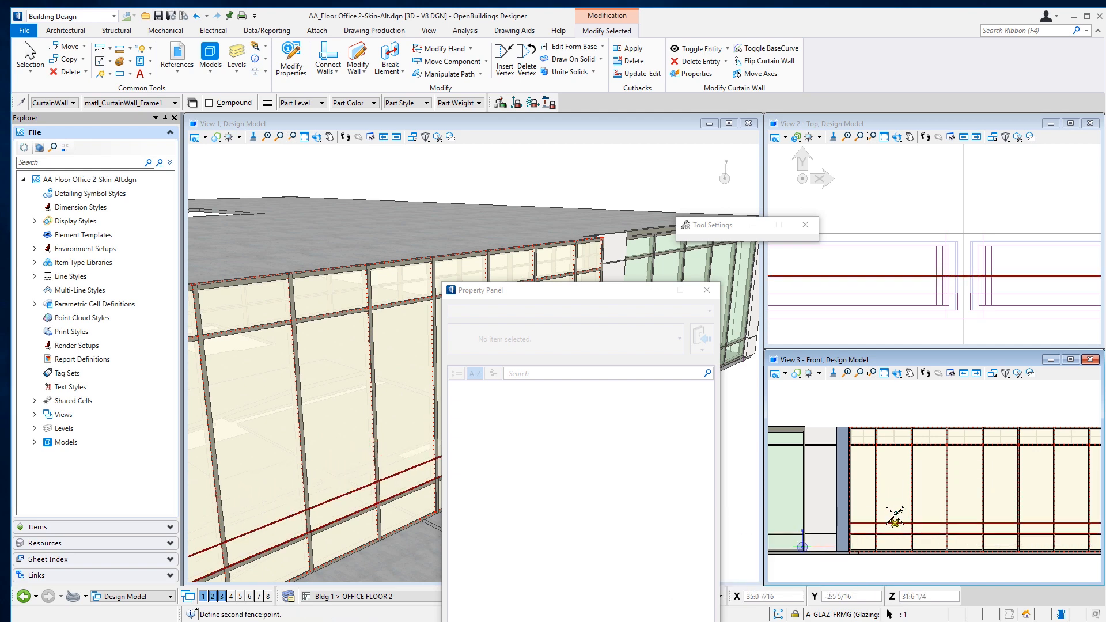
left_click(902, 447)
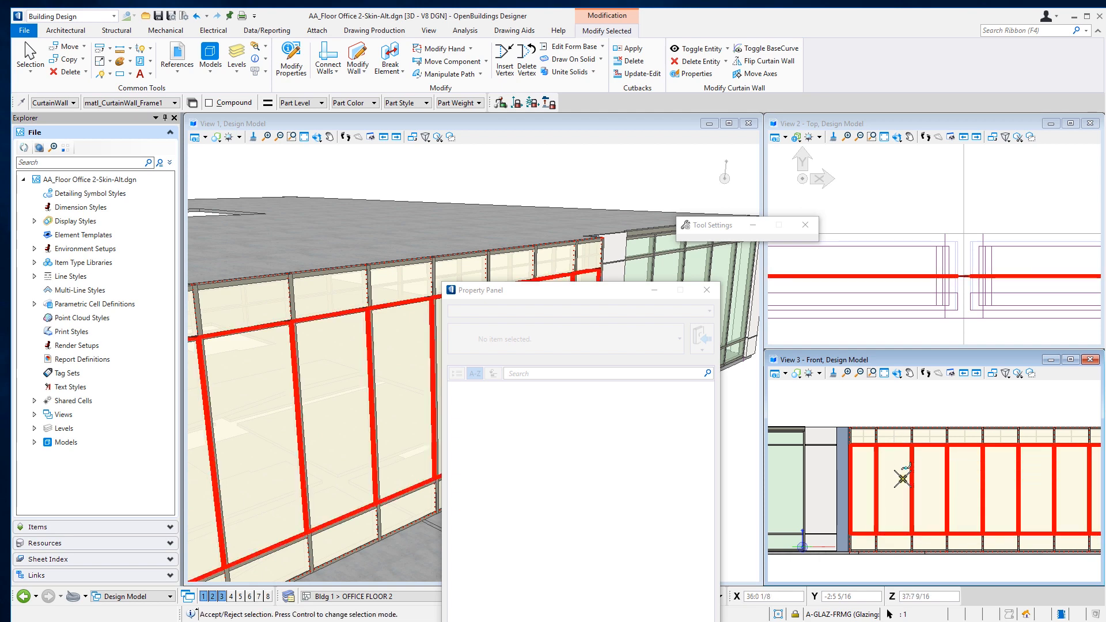
left_click(903, 479)
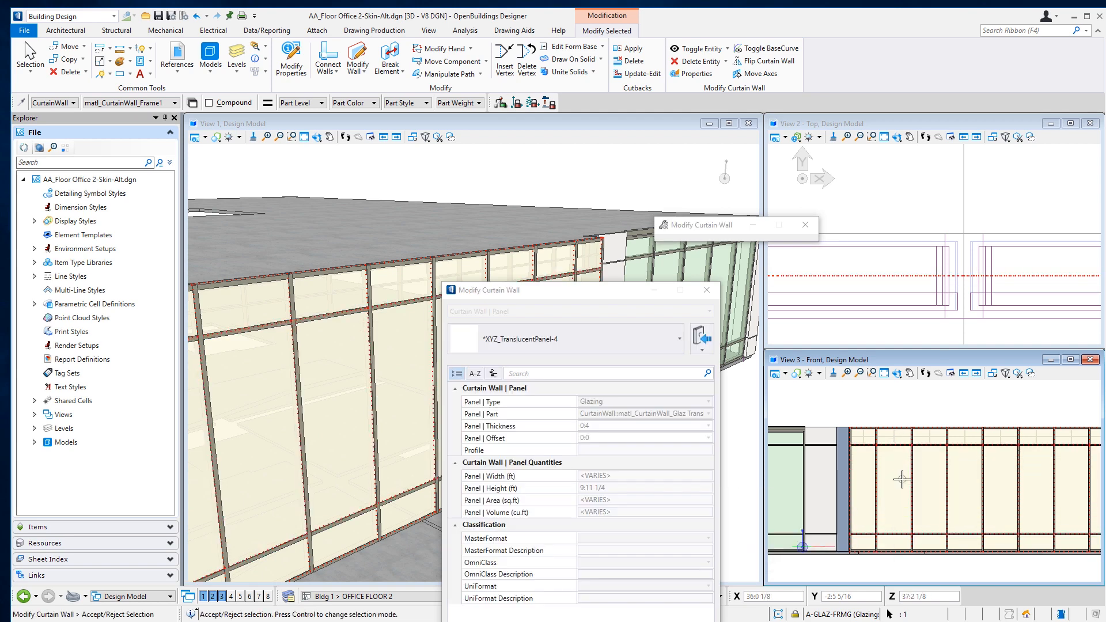
left_click(555, 339)
scroll(570, 131, "up", 5)
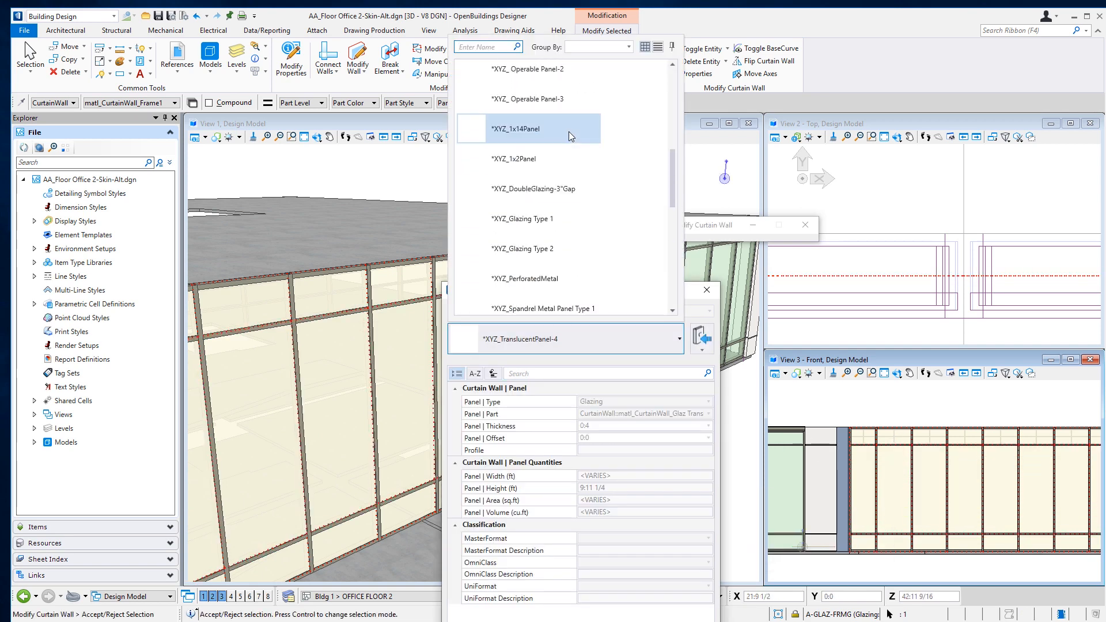
scroll(568, 131, "up", 5)
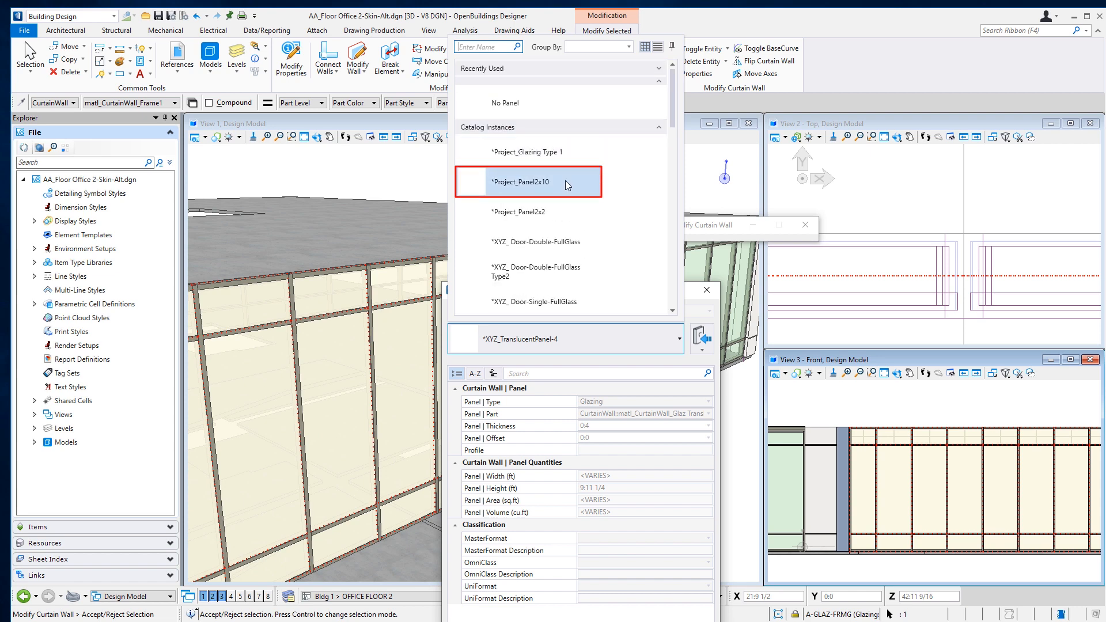
left_click(566, 181)
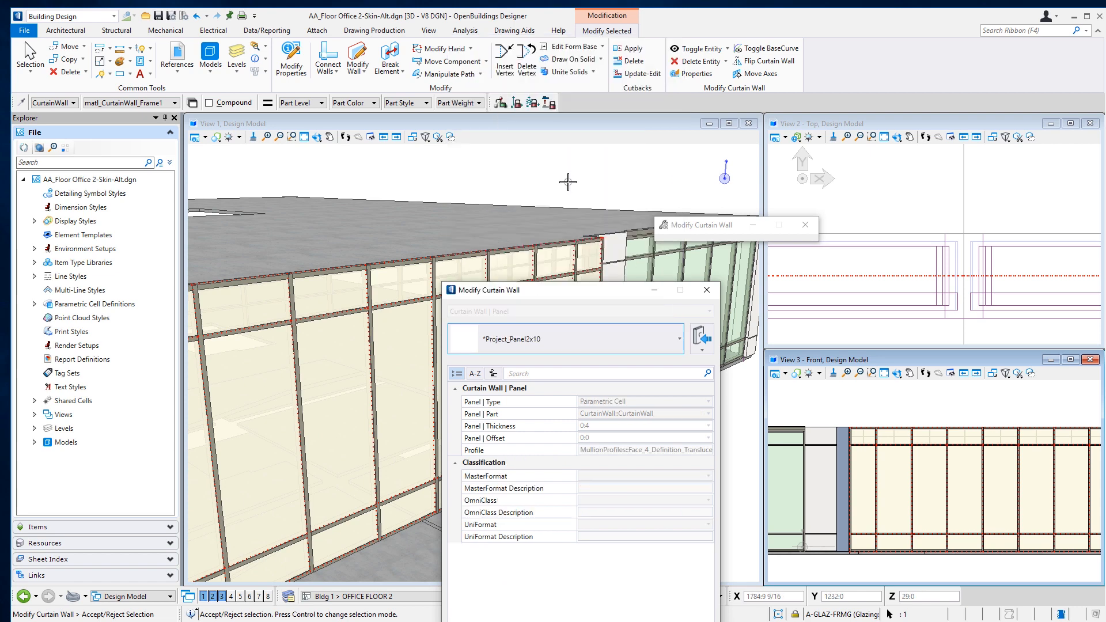
left_click(568, 182)
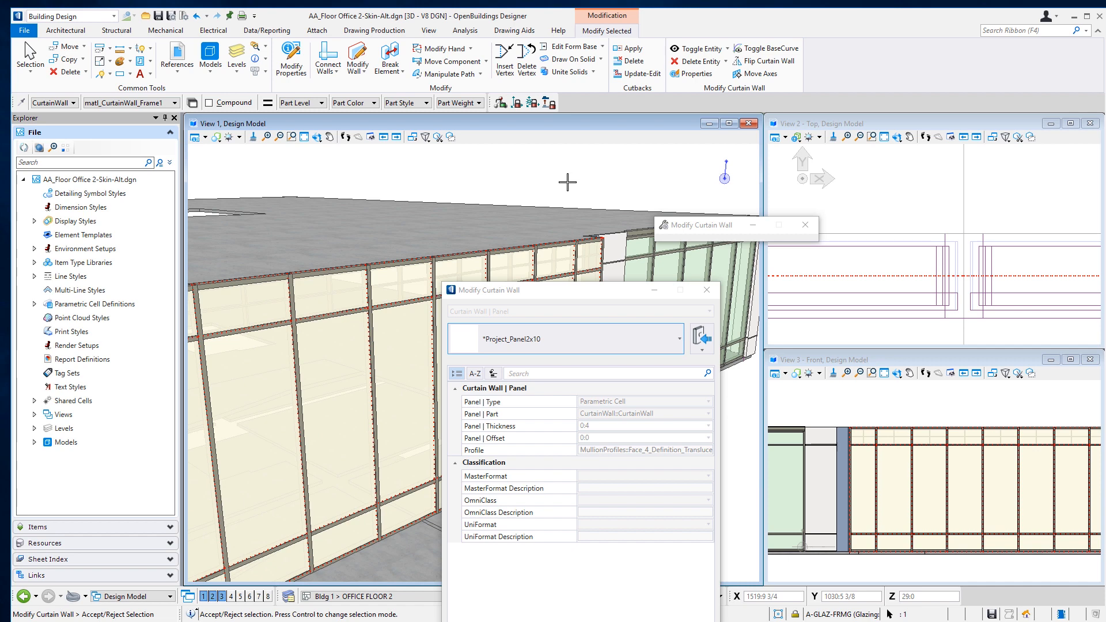
key("Escape")
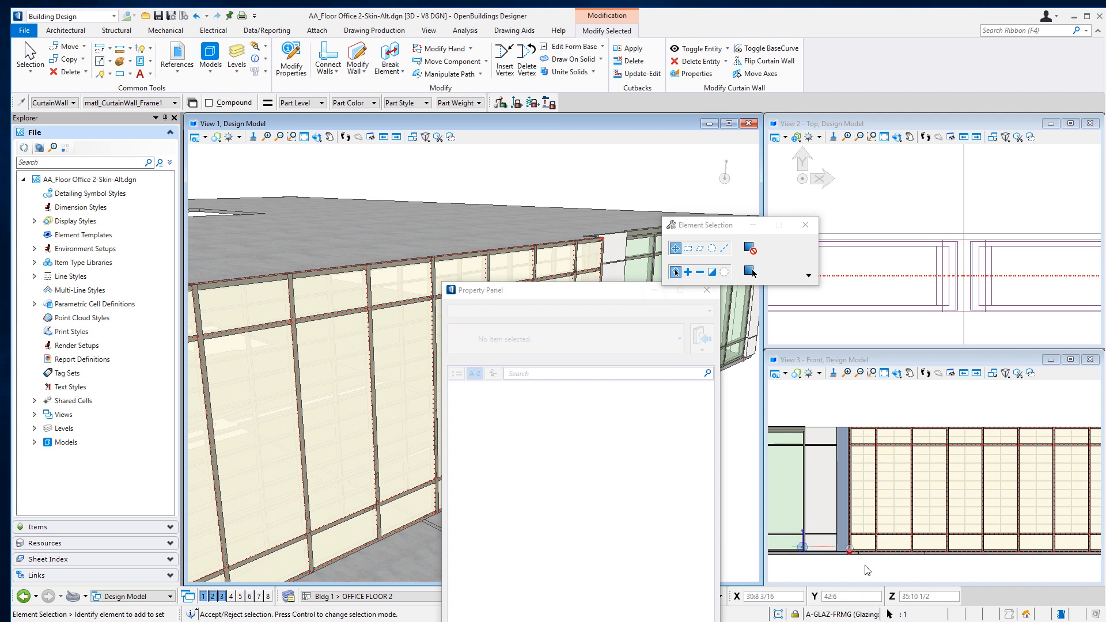
- Replace the bottom row of curtain wall panels with the *Project_Panel2x2 catalog item and close the Property Panel
left_click(893, 542)
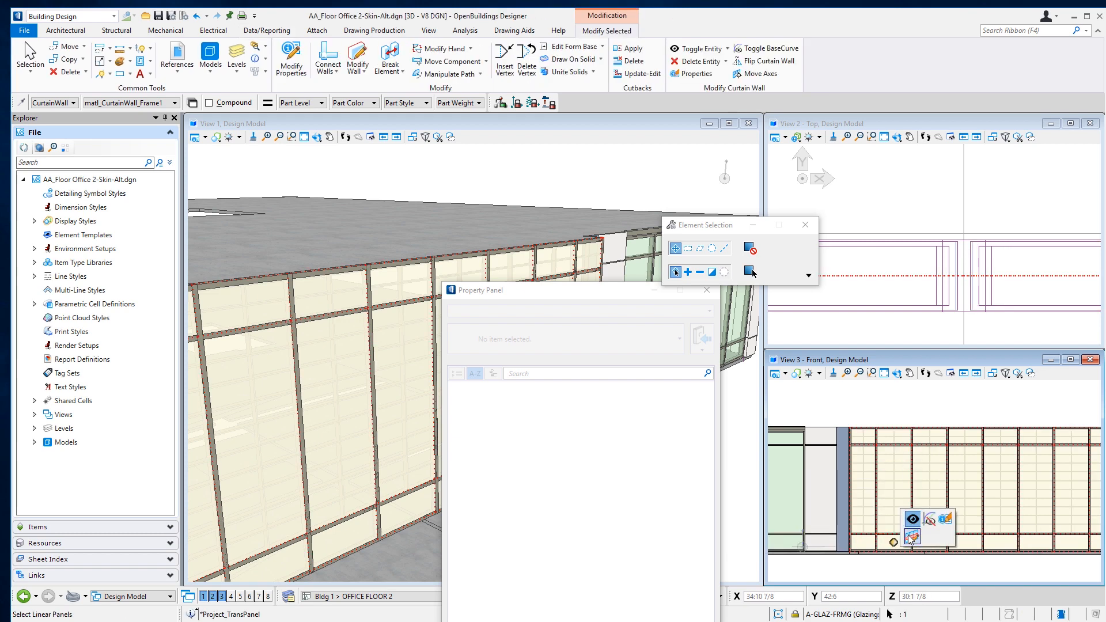
left_click(911, 537)
left_click(902, 545)
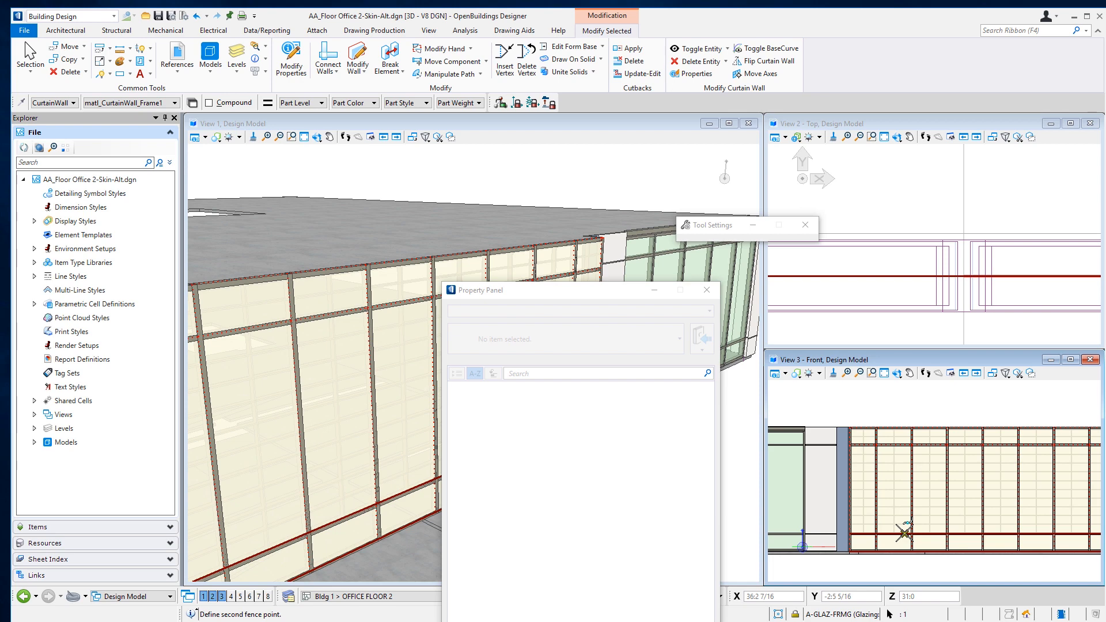
left_click(904, 531)
left_click(903, 541)
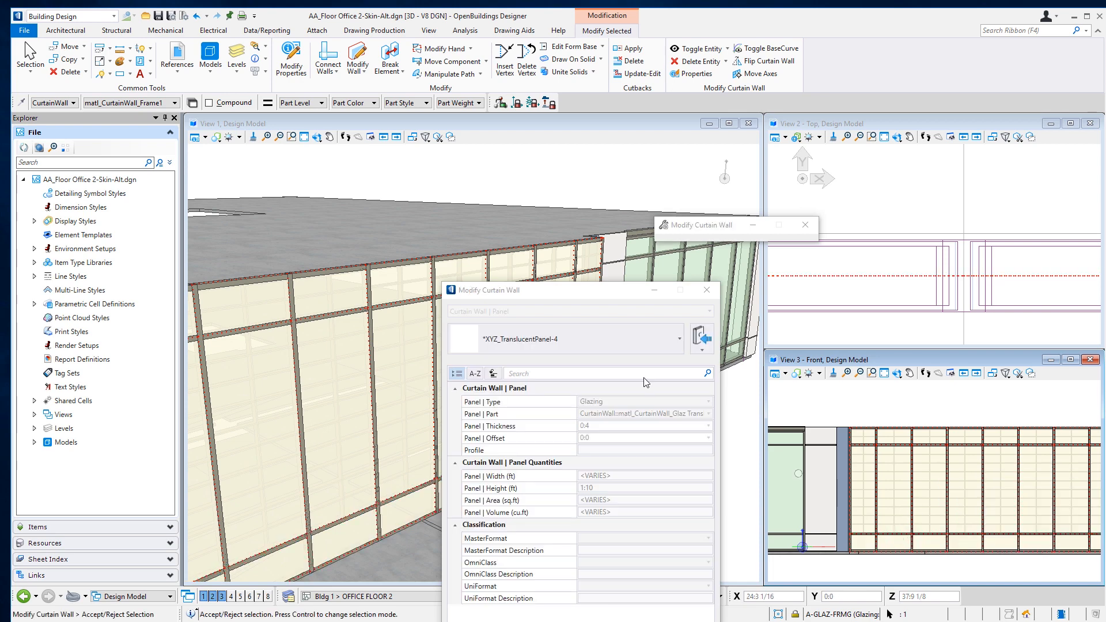
left_click(576, 339)
scroll(558, 96, "up", 1)
scroll(556, 95, "up", 8)
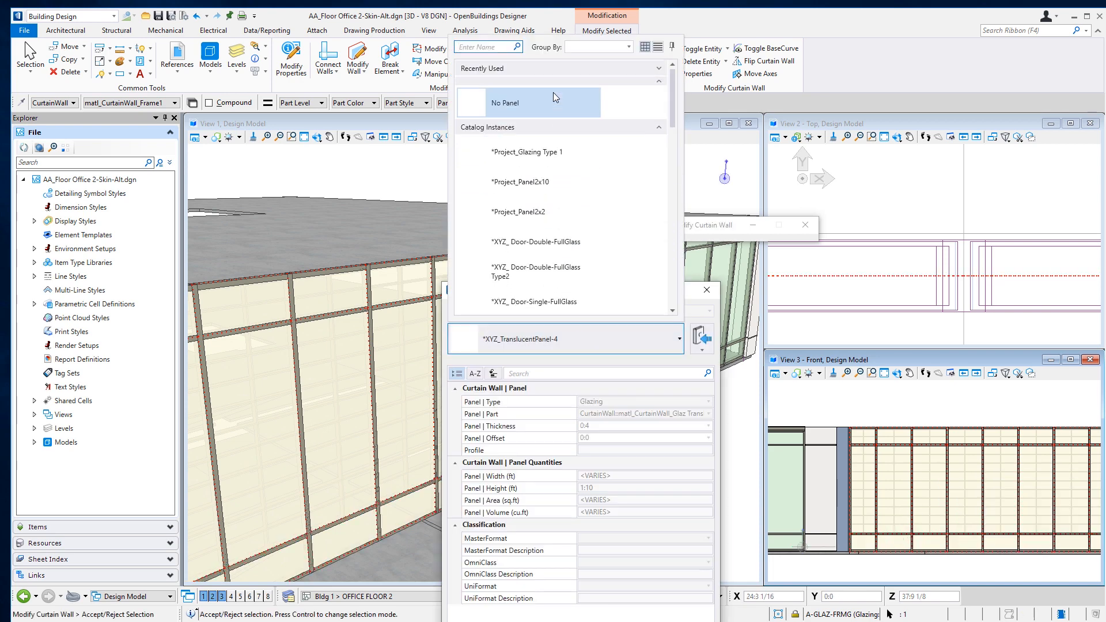
left_click(554, 211)
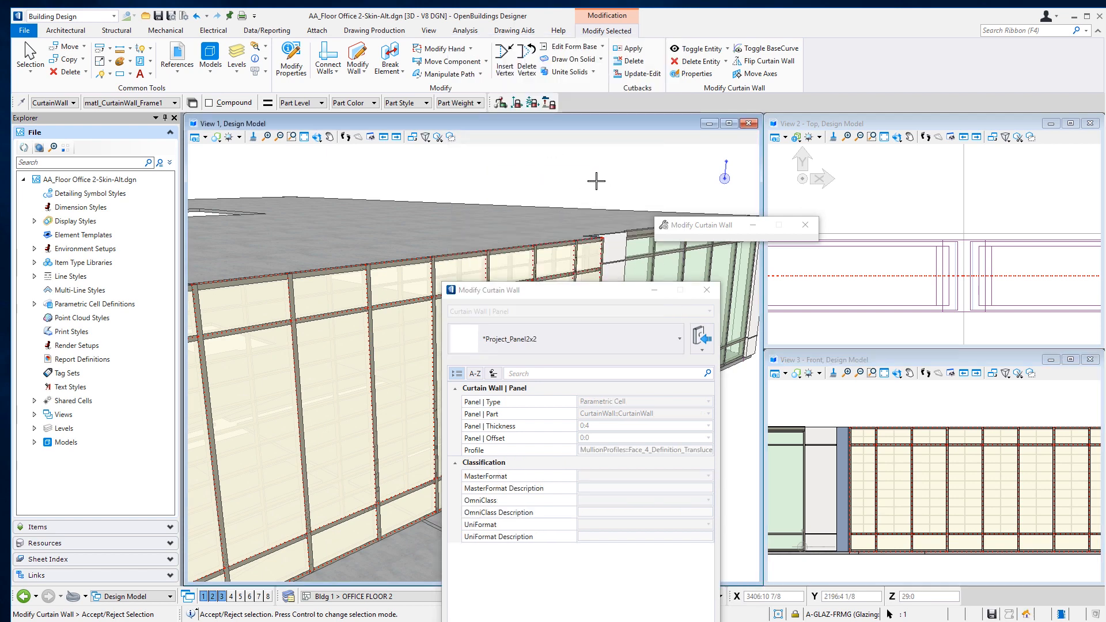
left_click(596, 181)
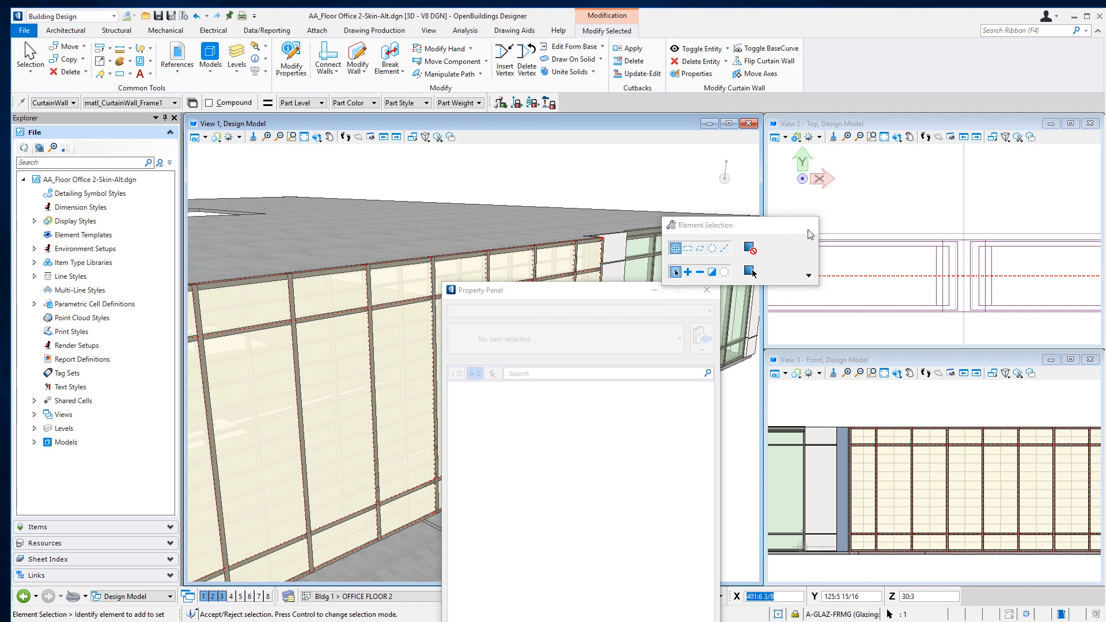
left_click(810, 228)
left_click(707, 289)
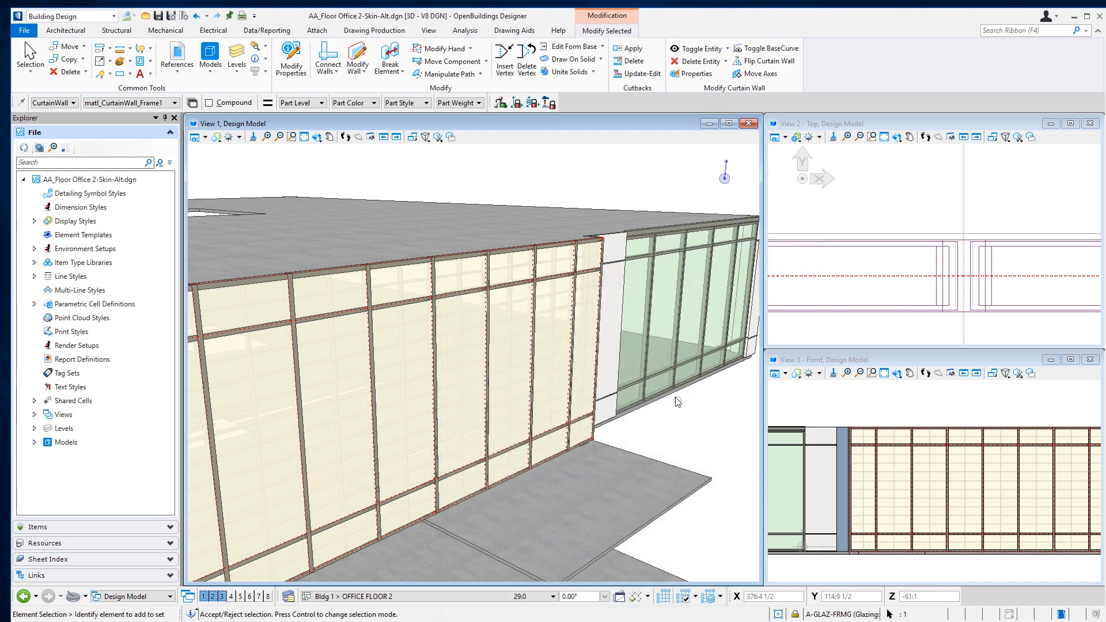
- Deselect the curtain wall and examine its translucent panels from several angles in the 3D view
left_click(319, 140)
left_click(318, 139)
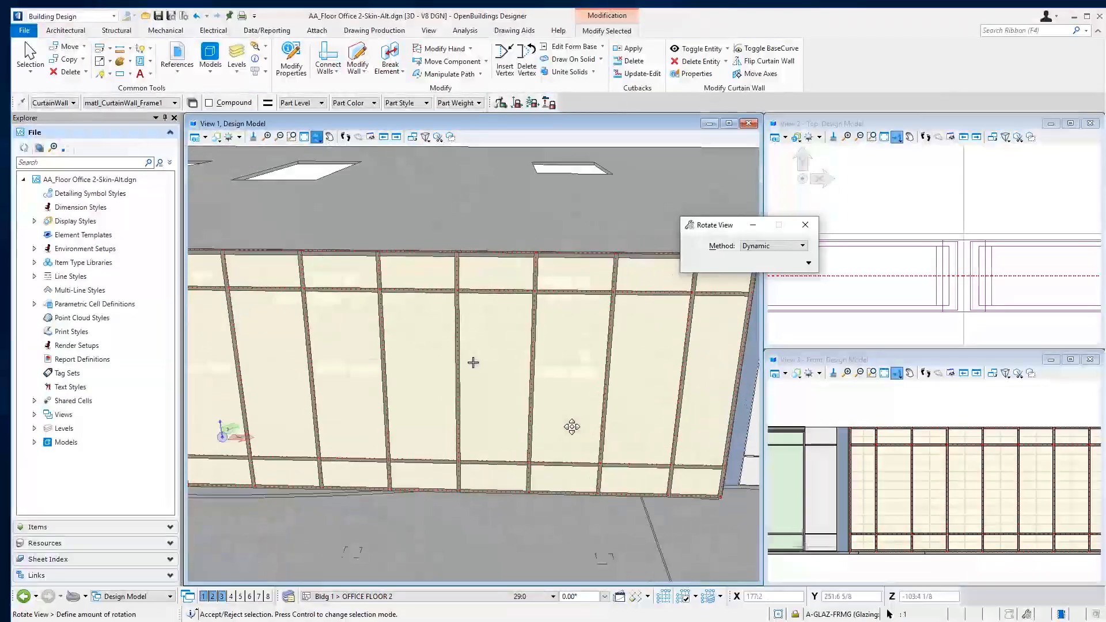
left_click(553, 429)
right_click(554, 429)
left_click(828, 392)
left_click(670, 415)
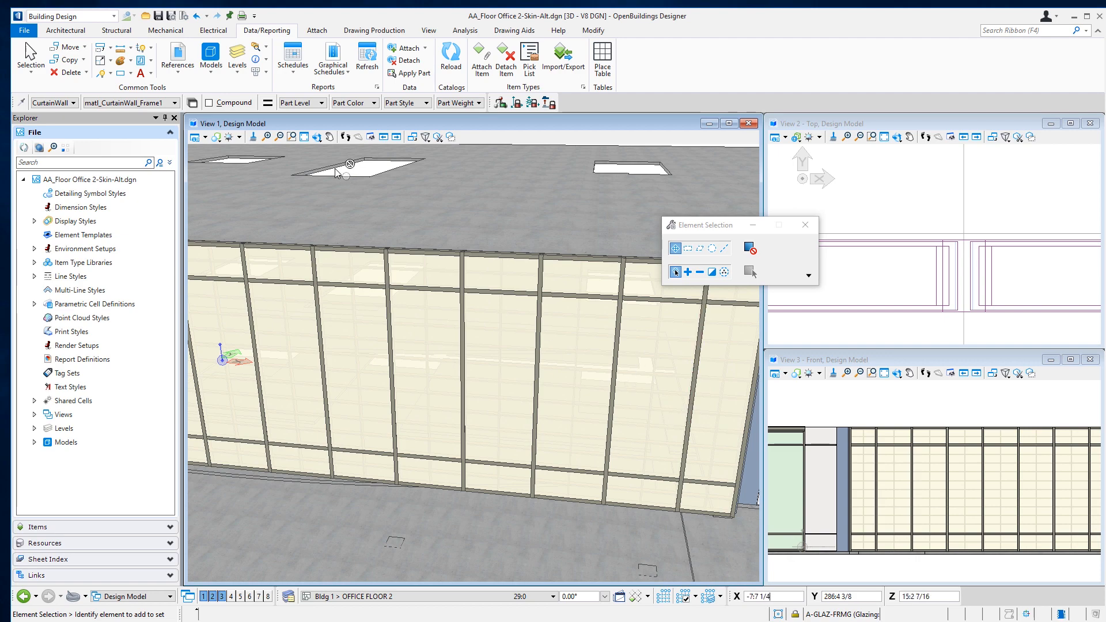
left_click(317, 137)
left_click(638, 414)
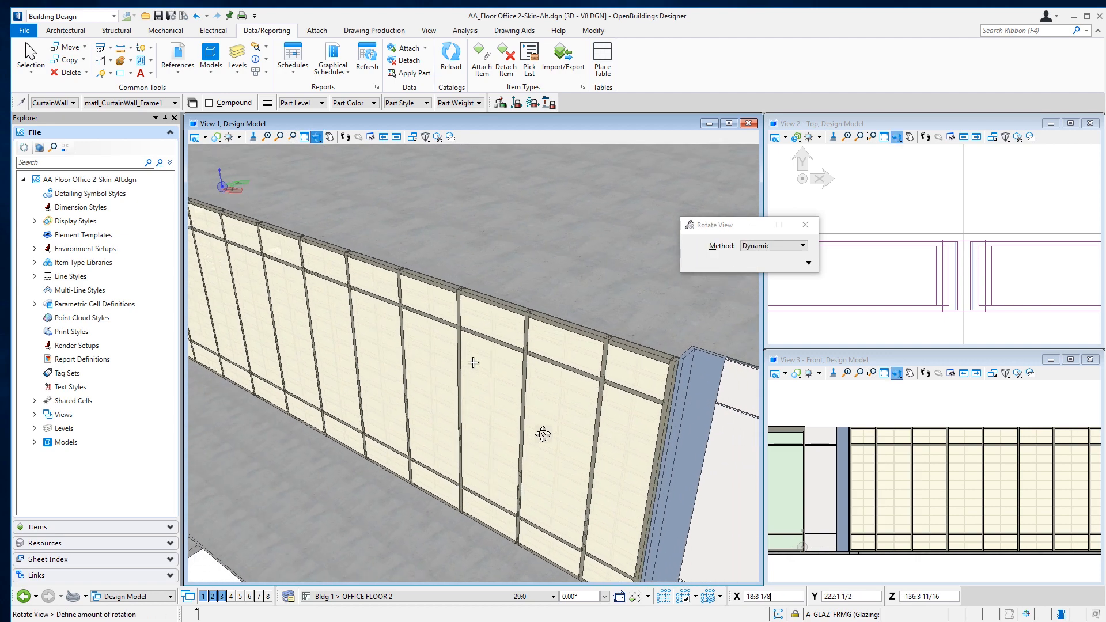
left_click(753, 378)
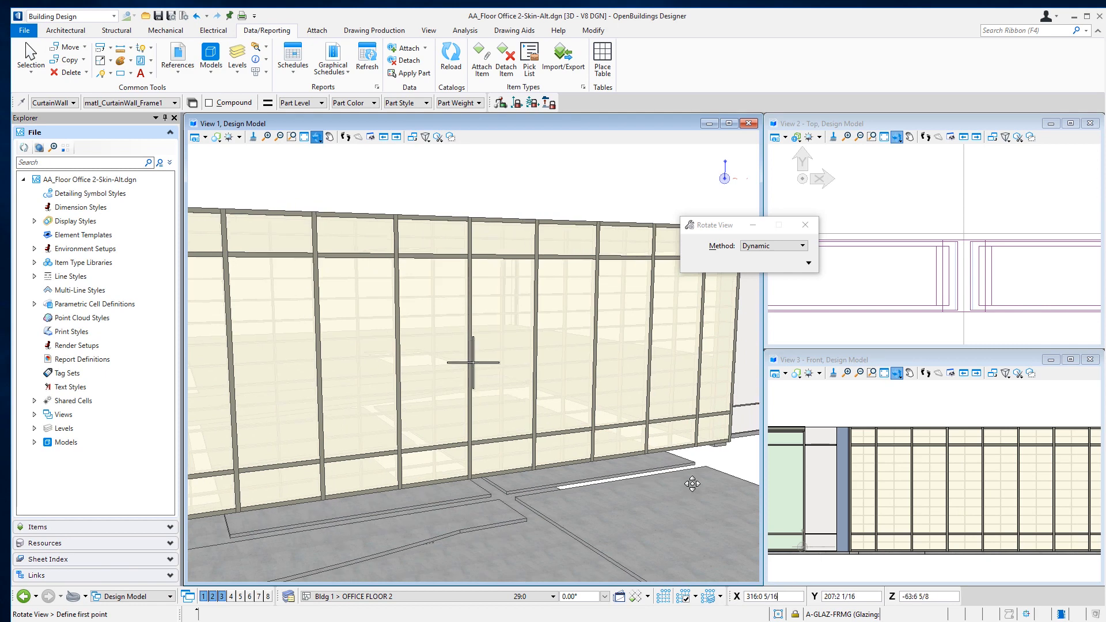